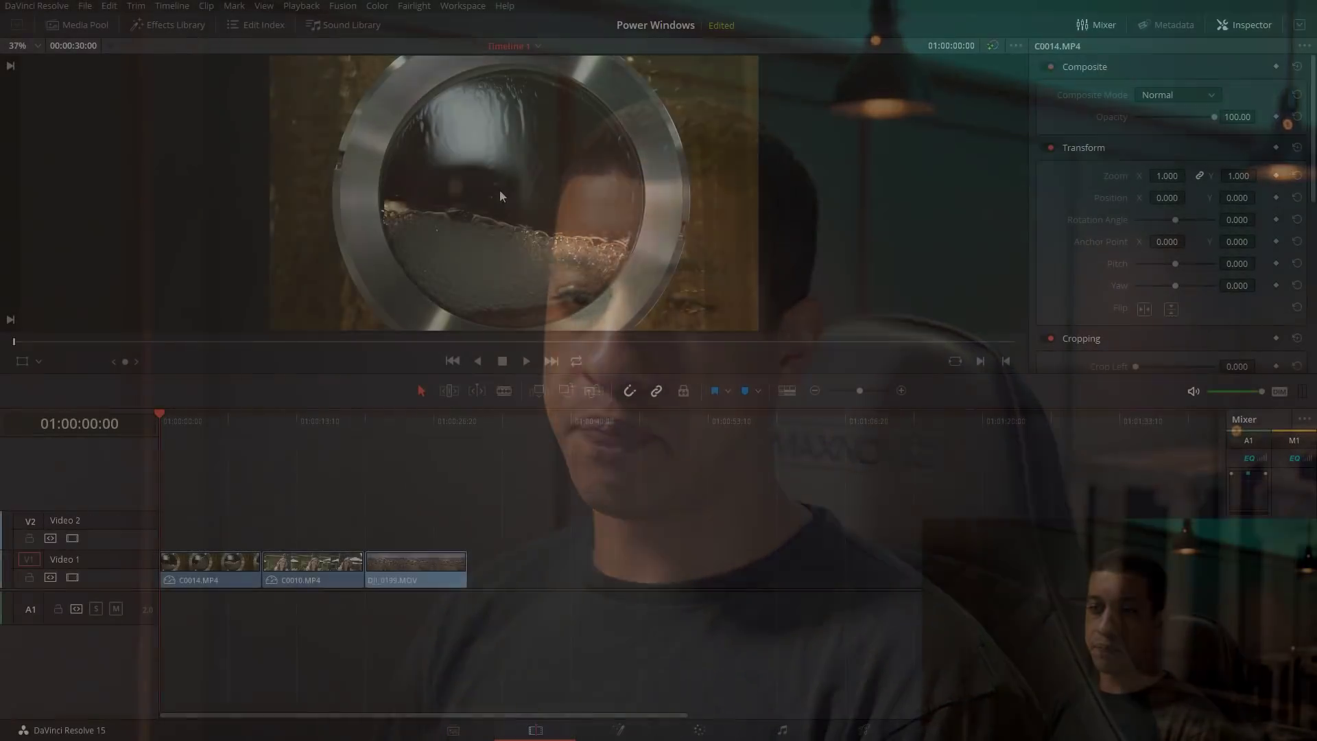
# Play and scrub through the timeline to preview the three clips C0014.MP4, C0010.MP4 and DJI_0199.MOV.
pyautogui.click(193, 425)
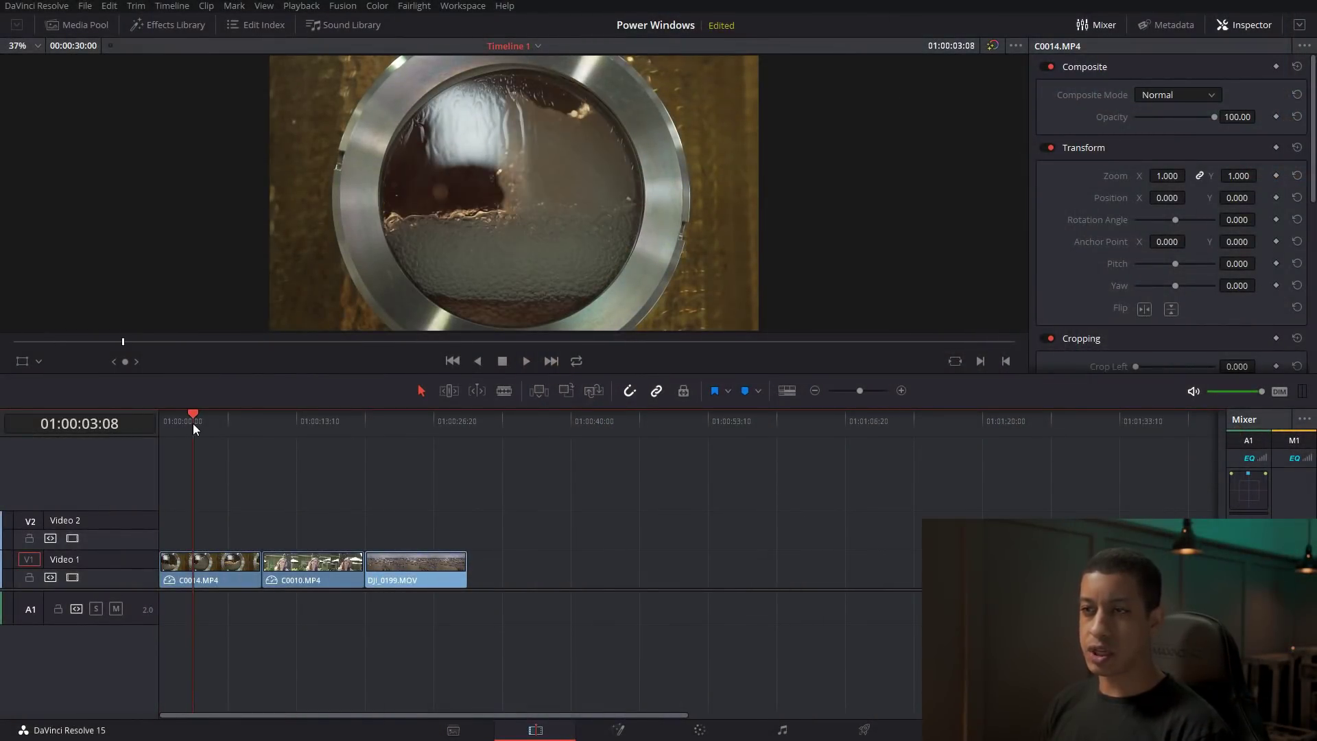
pyautogui.press('space')
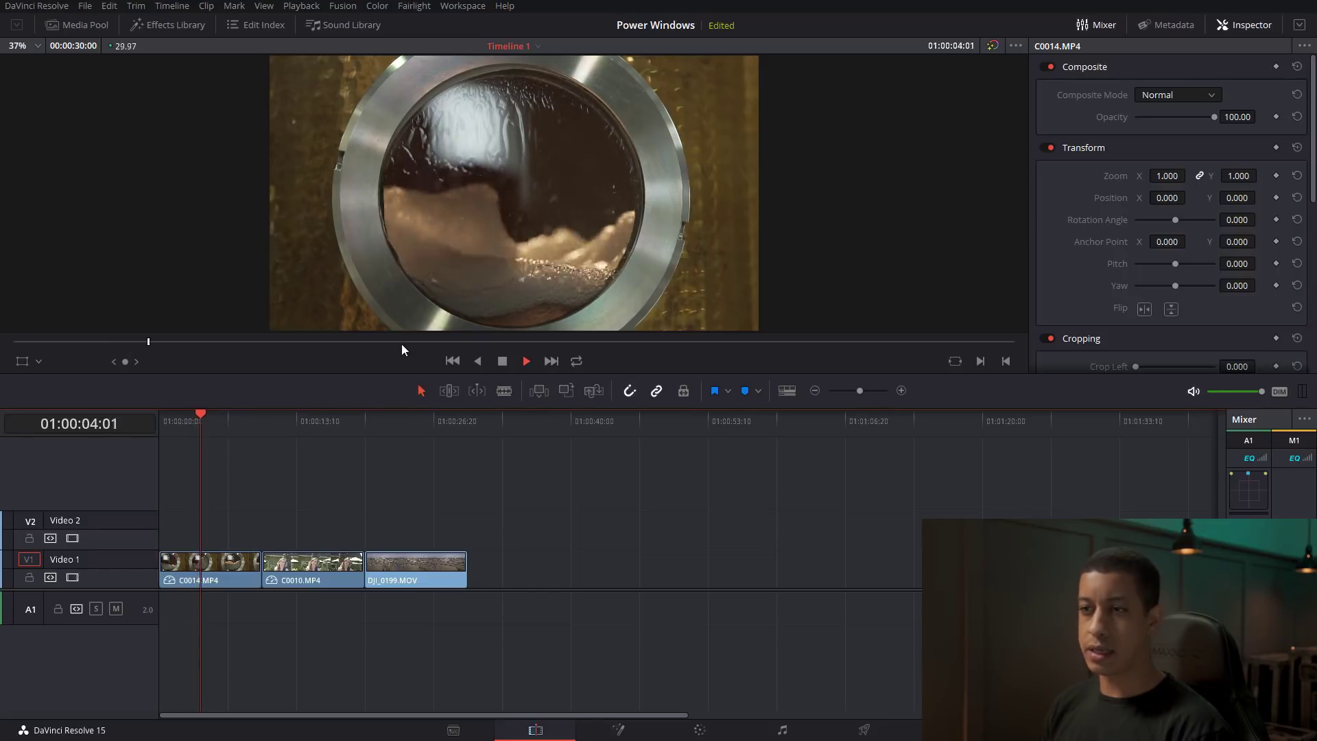
pyautogui.moveTo(273, 425); pyautogui.dragTo(299, 422)
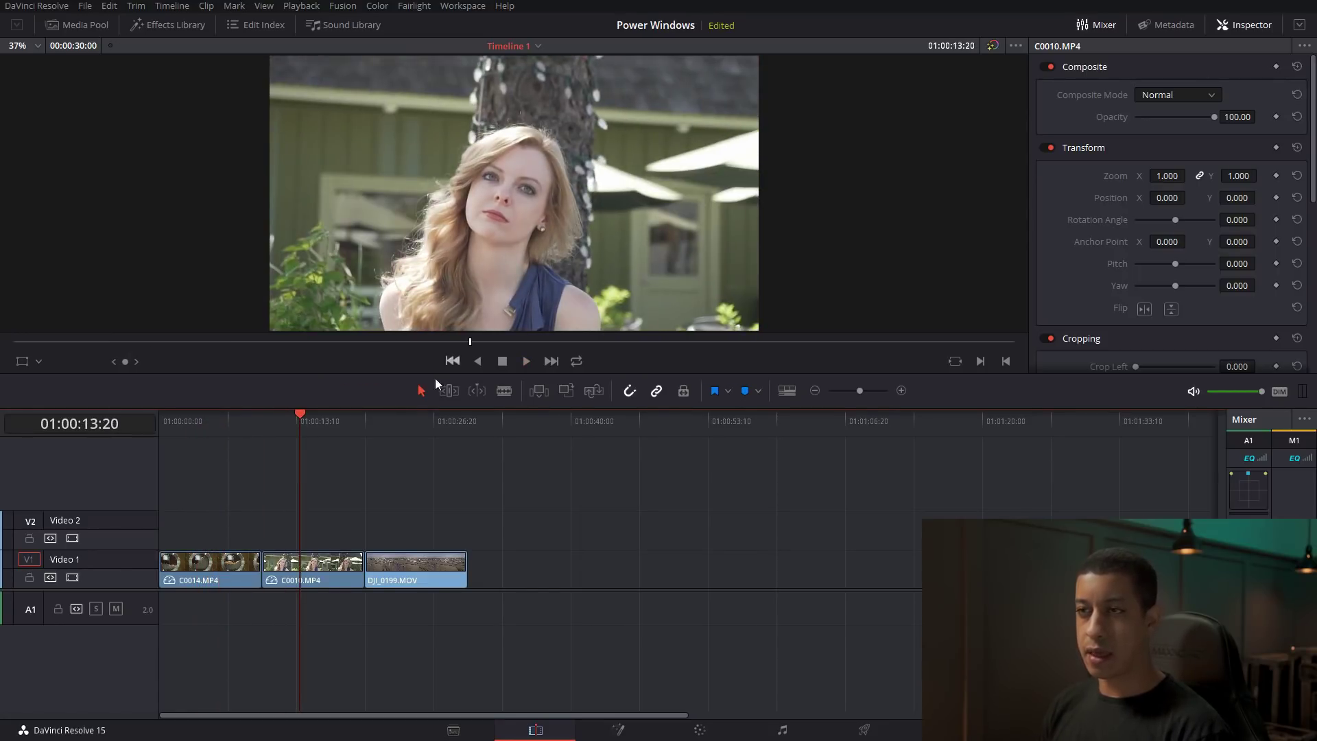
pyautogui.click(313, 425)
pyautogui.moveTo(328, 429); pyautogui.dragTo(395, 431)
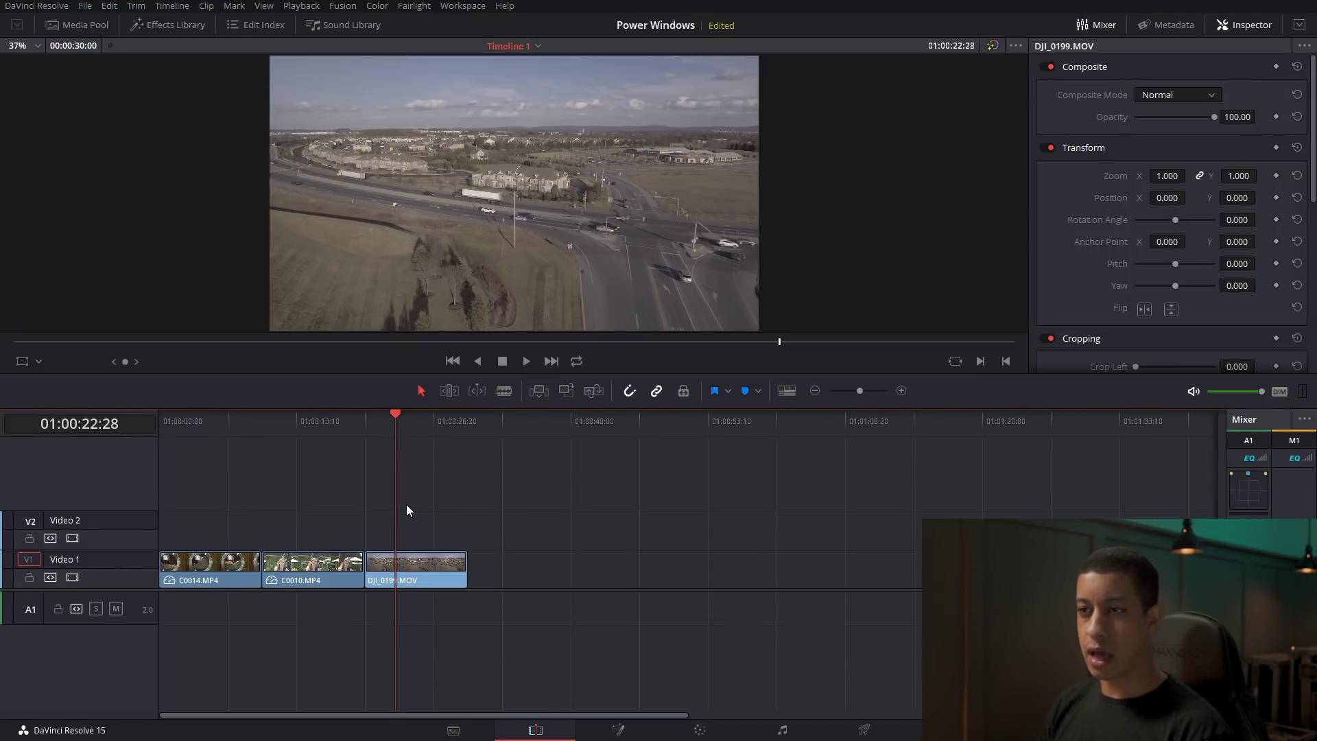
# Switch to the Color page and select the first clip for grading, hiding the clip thumbnails once it is loaded.
pyautogui.click(707, 731)
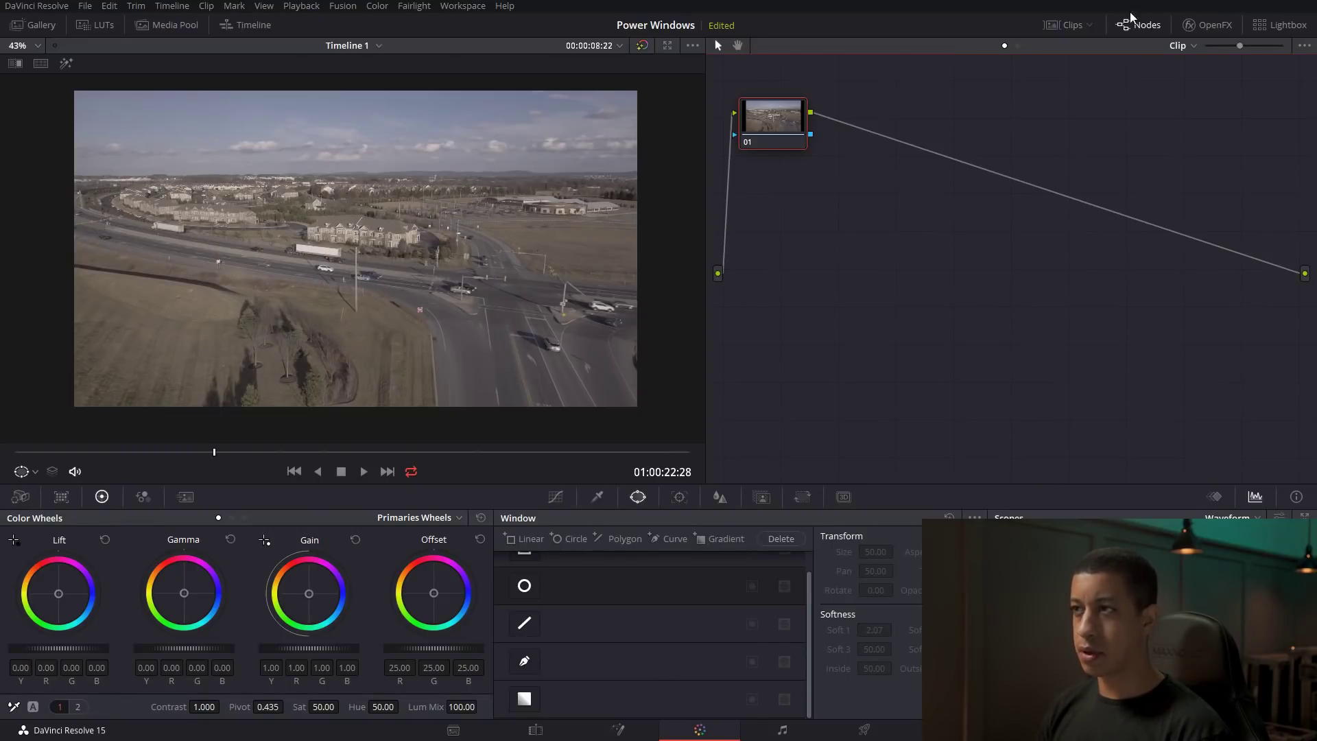
pyautogui.click(1087, 27)
pyautogui.click(36, 439)
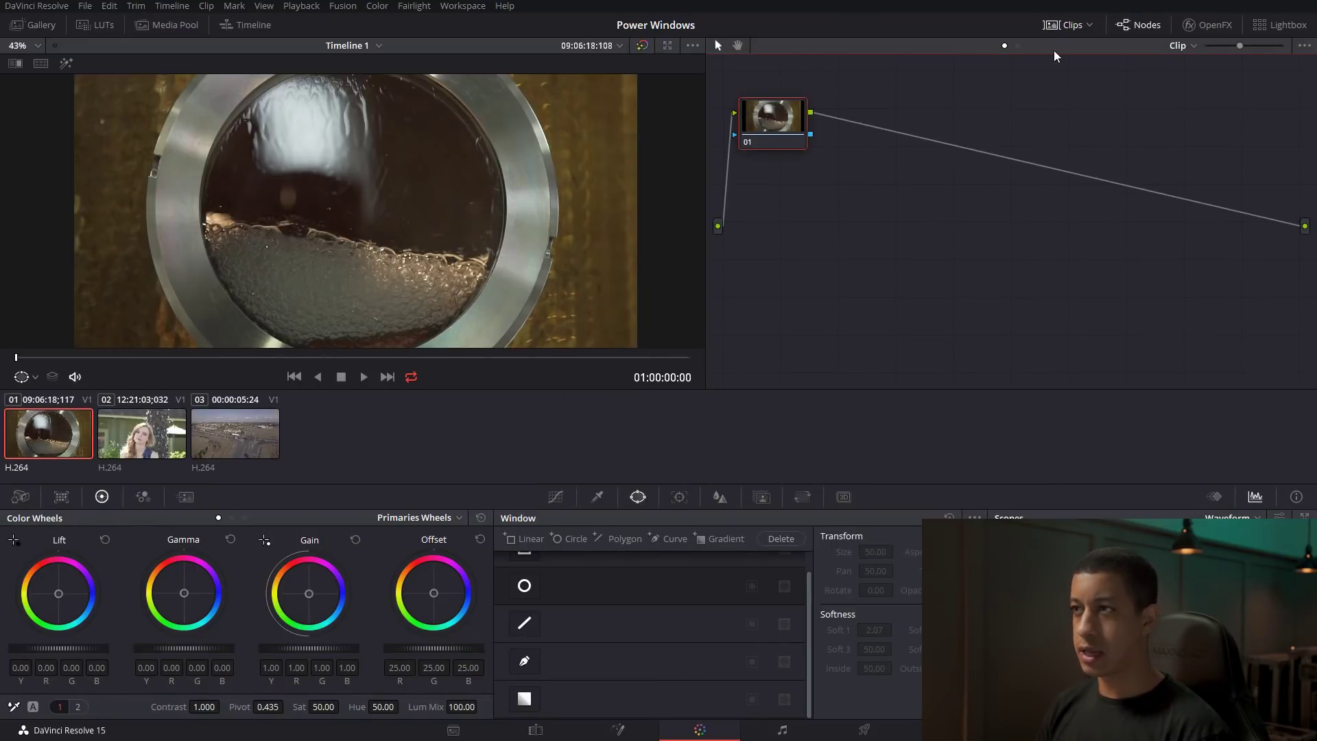
pyautogui.click(1064, 26)
# Reposition node 01 slightly in the node graph and play the clip, stopping at about two seconds.
pyautogui.moveTo(790, 147); pyautogui.dragTo(789, 150)
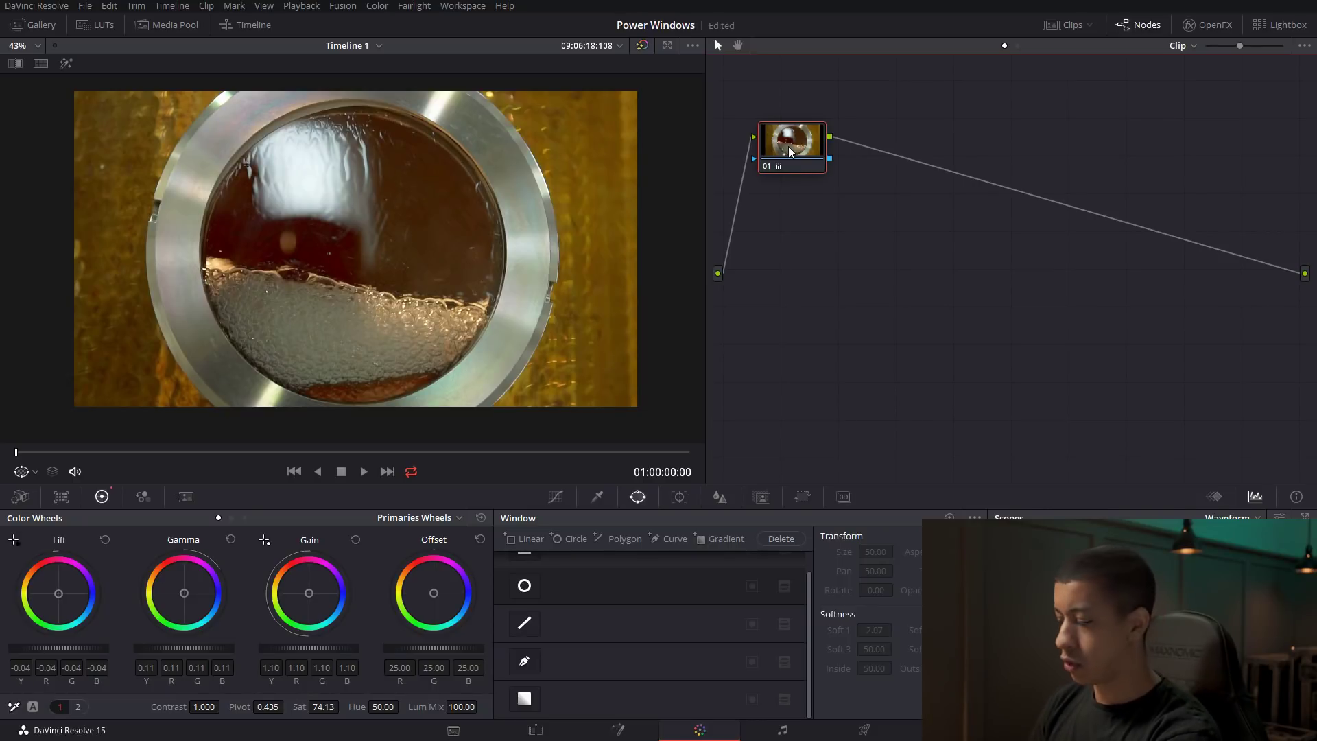
pyautogui.hotkey('ctrl', '/')
pyautogui.press('space')
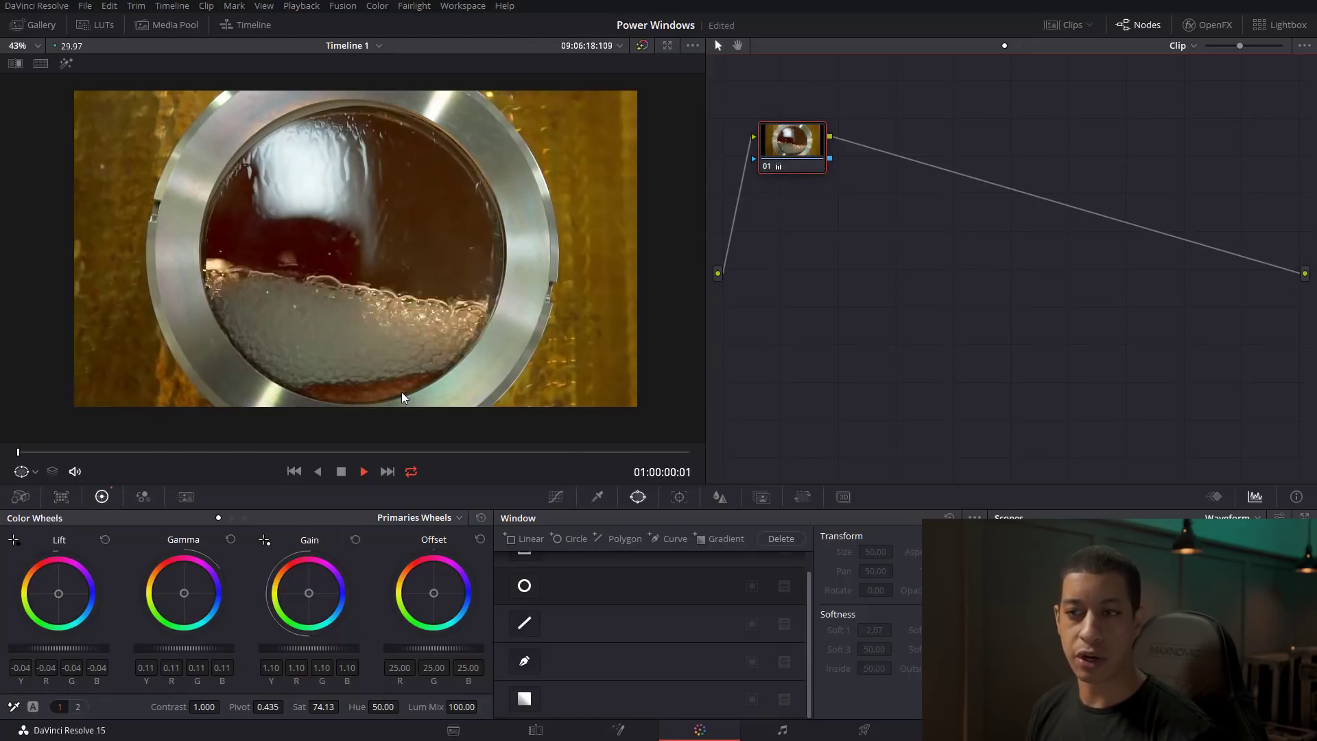
pyautogui.click(341, 472)
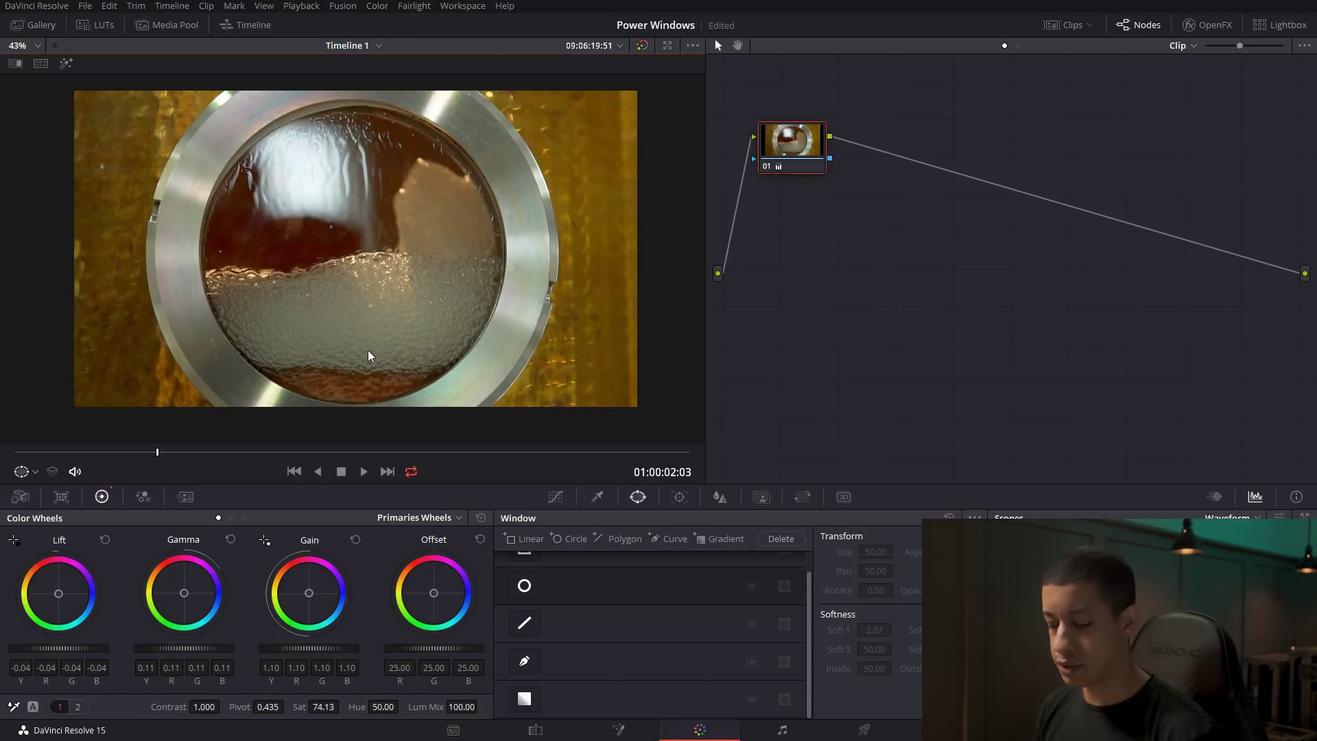
# Add a serial node after node 01 and reset its primary grade to default.
pyautogui.hotkey('alt', 's')
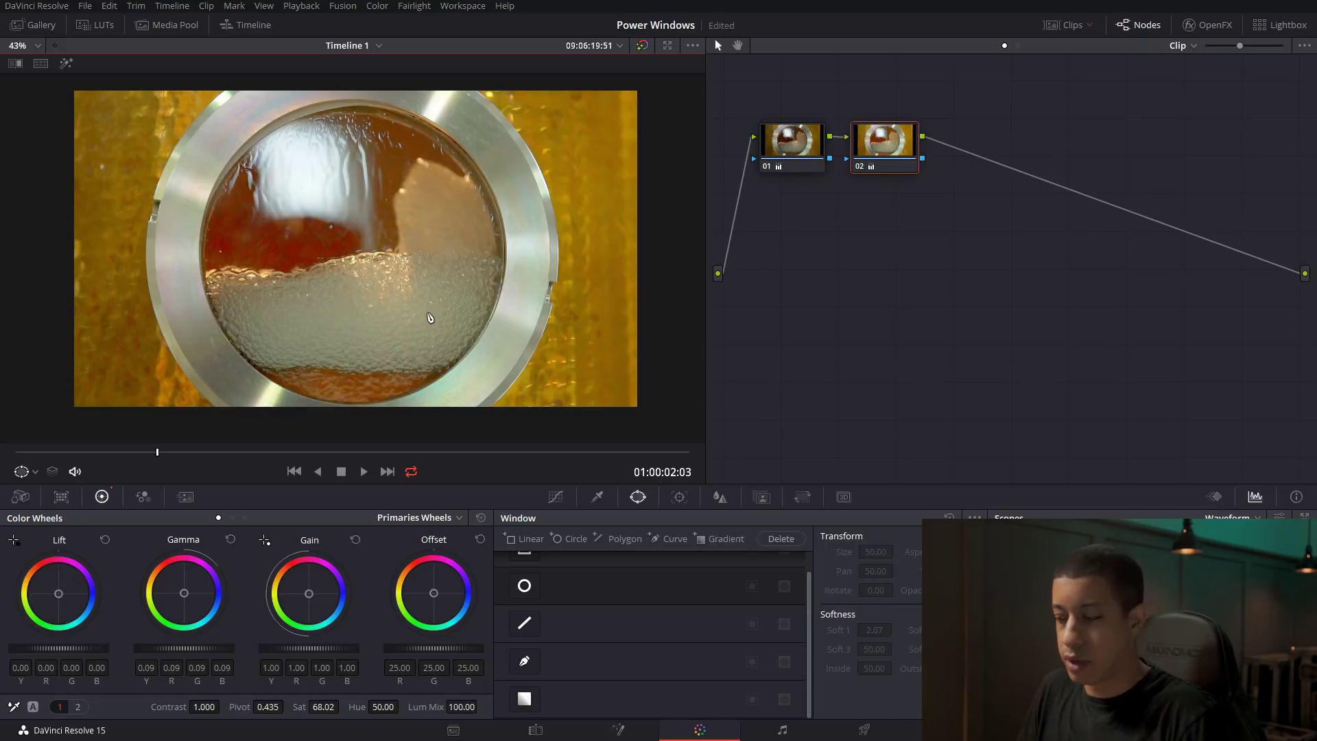
pyautogui.hotkey('shift', 'Home')
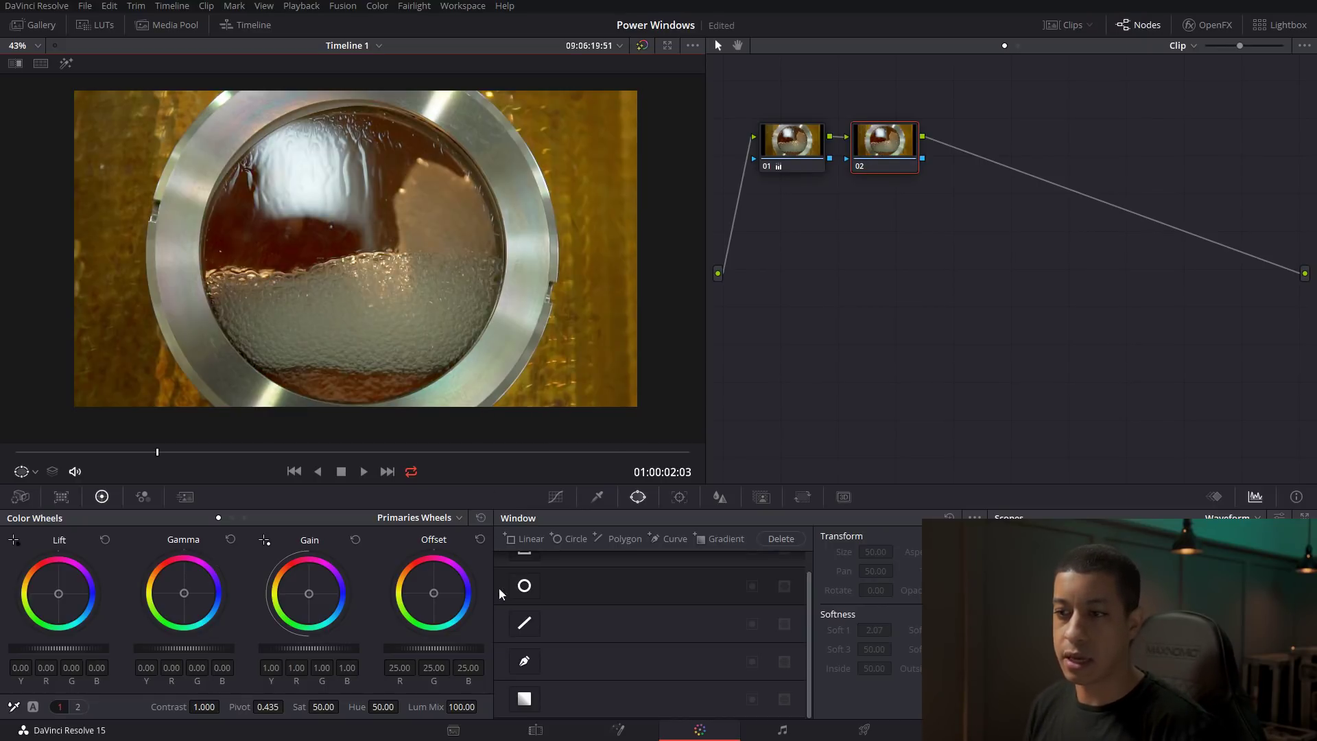
# Bring up the Window palette and look through the available power window shapes.
pyautogui.click(559, 496)
pyautogui.click(638, 498)
pyautogui.scroll(1, 534, 599)
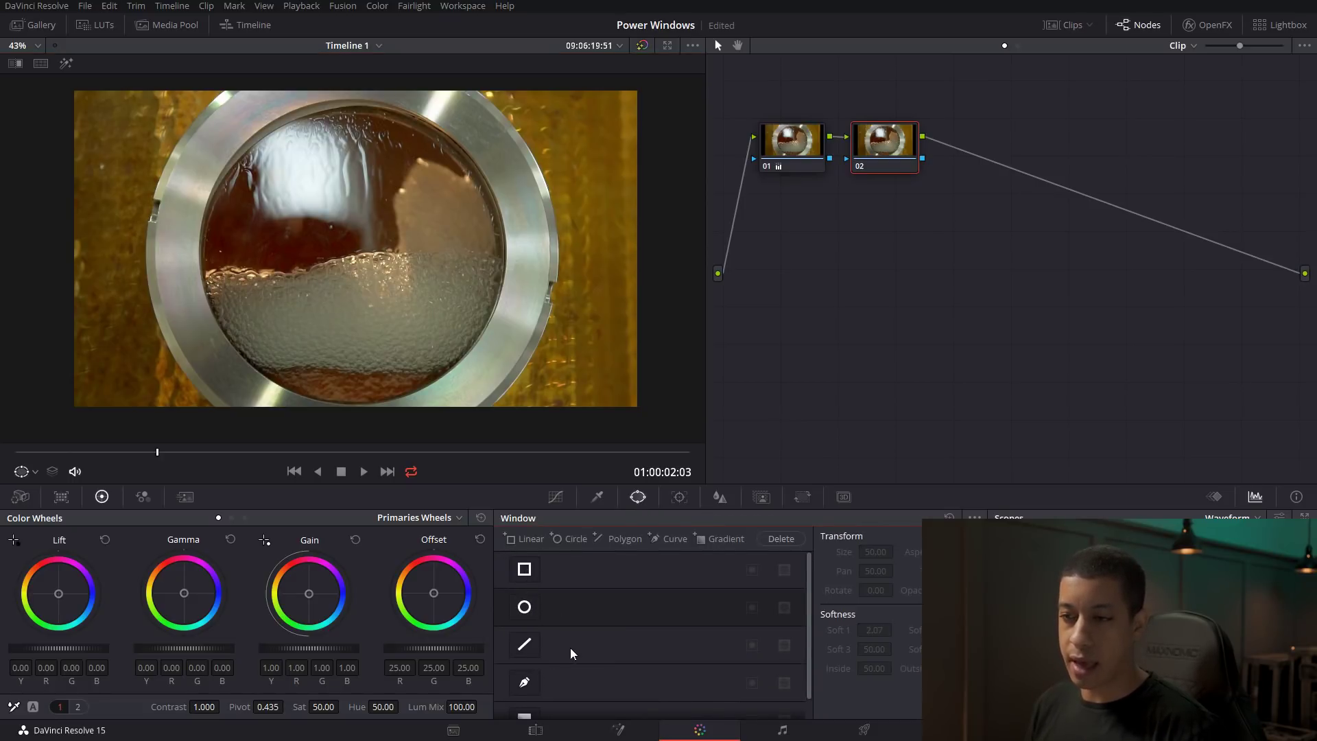
pyautogui.scroll(-1, 551, 583)
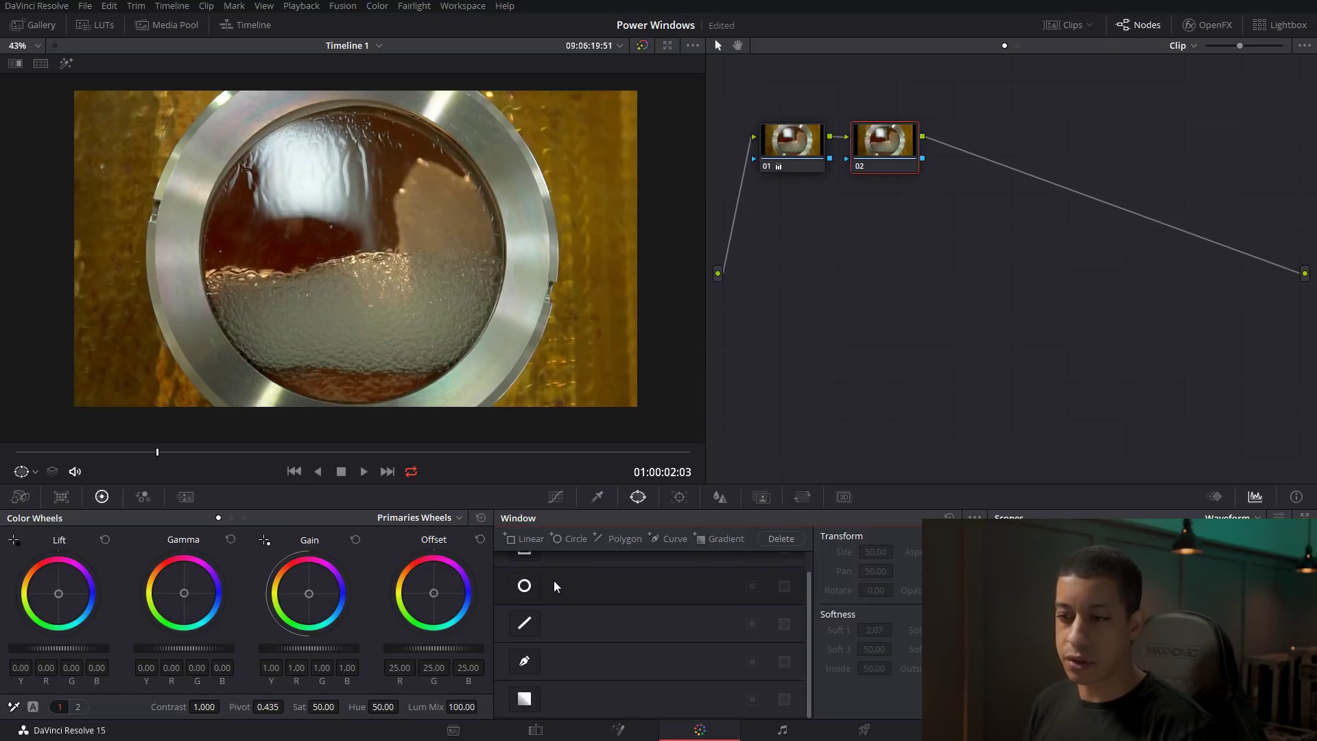
pyautogui.scroll(1, 552, 694)
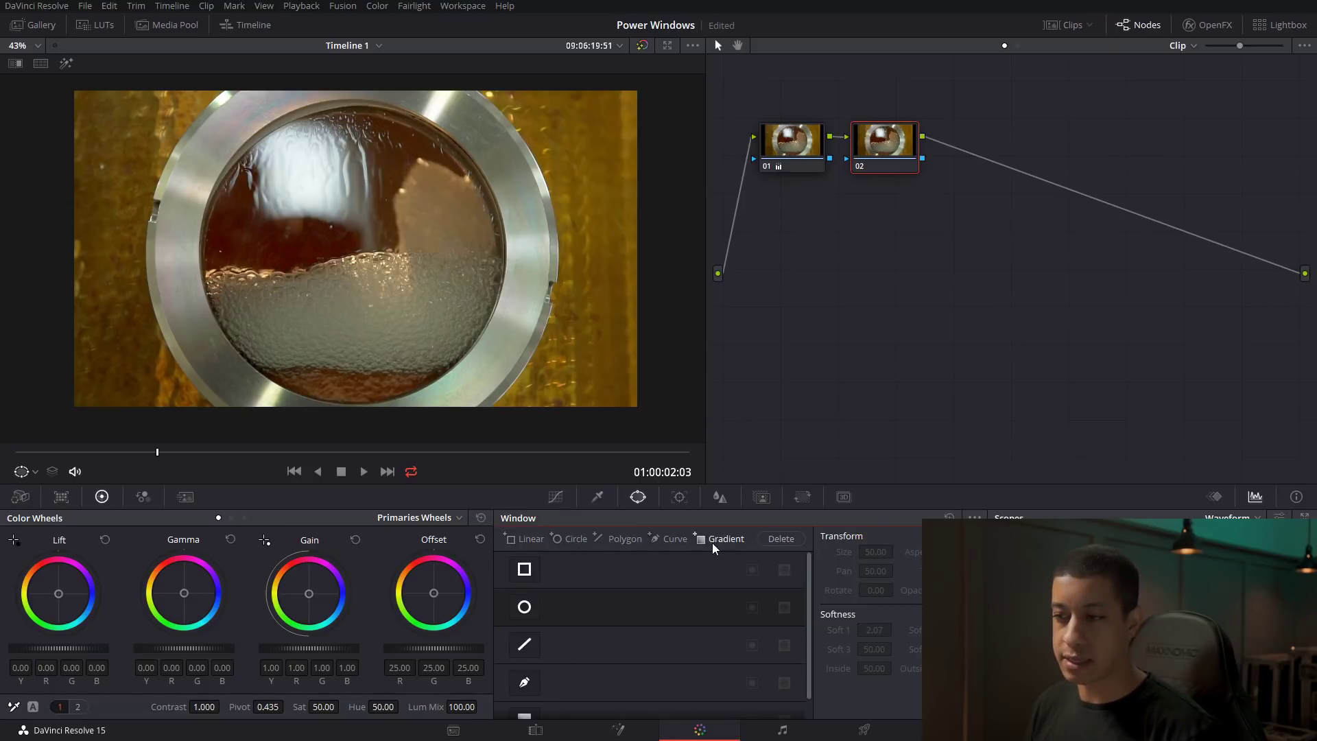
# Add an extra circle window to node 02 and delete it again.
pyautogui.click(568, 540)
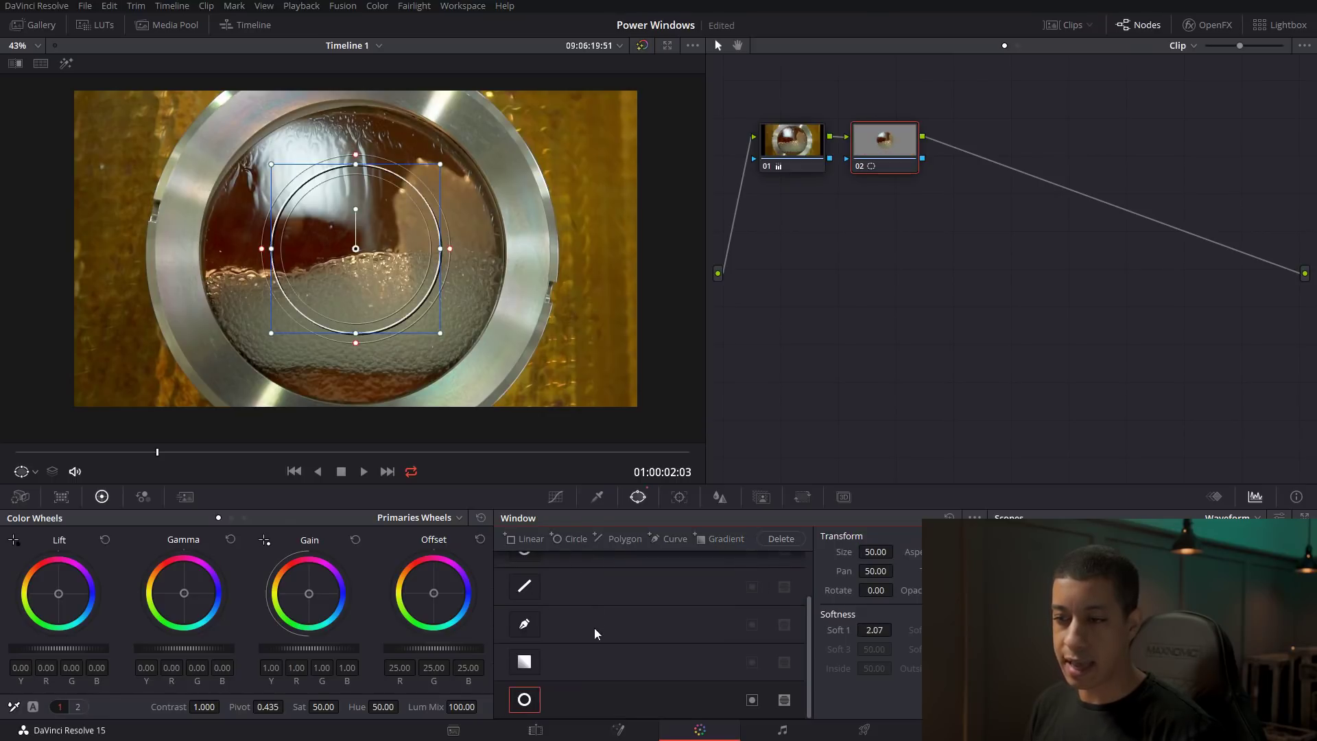
pyautogui.scroll(3, 608, 658)
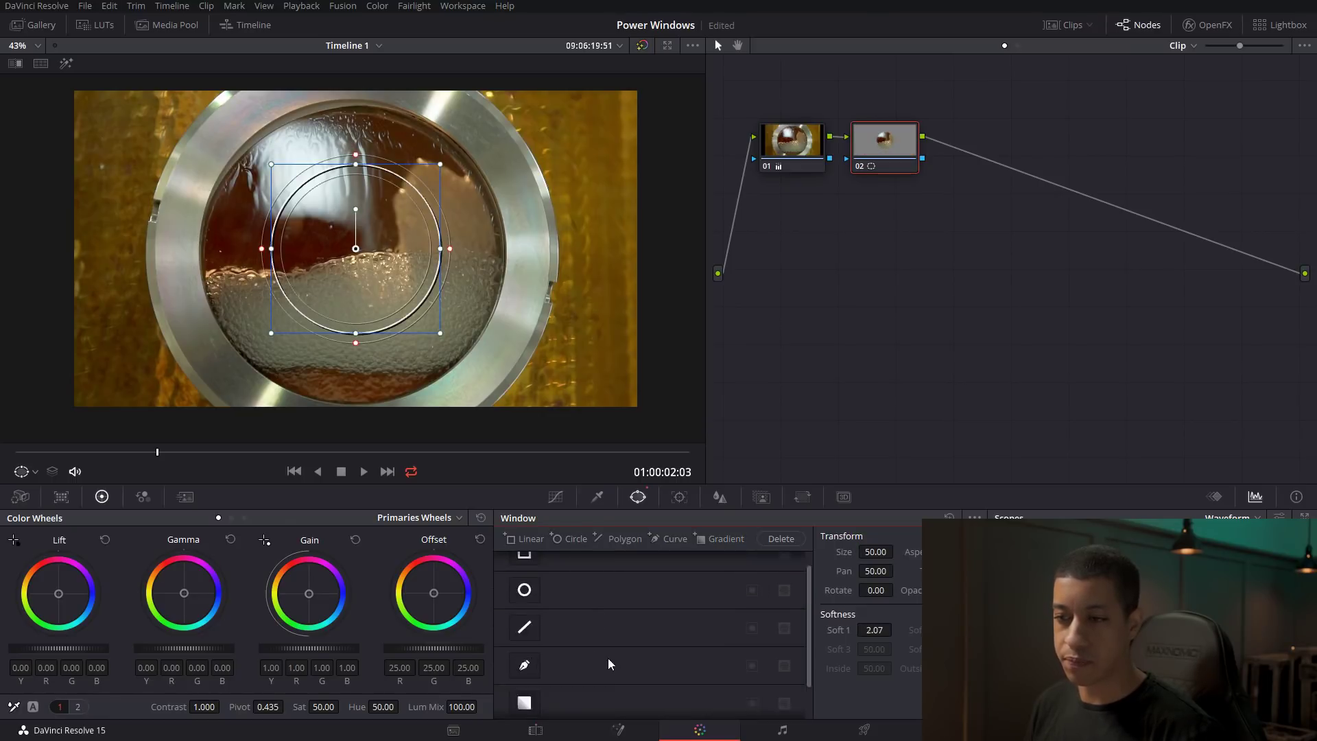
pyautogui.click(782, 539)
# Enable the default circle window on node 02 and enlarge and position it to fit the round glass.
pyautogui.click(525, 609)
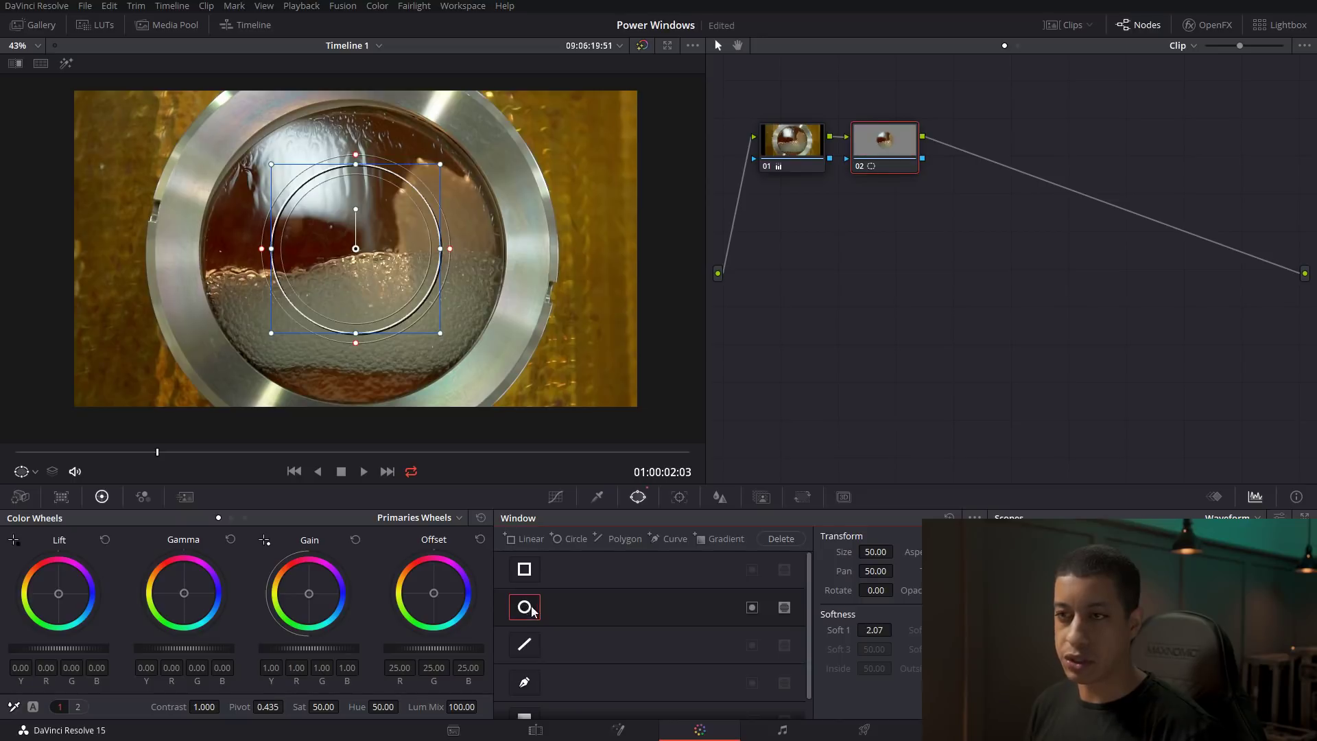
pyautogui.moveTo(440, 332); pyautogui.dragTo(507, 400)
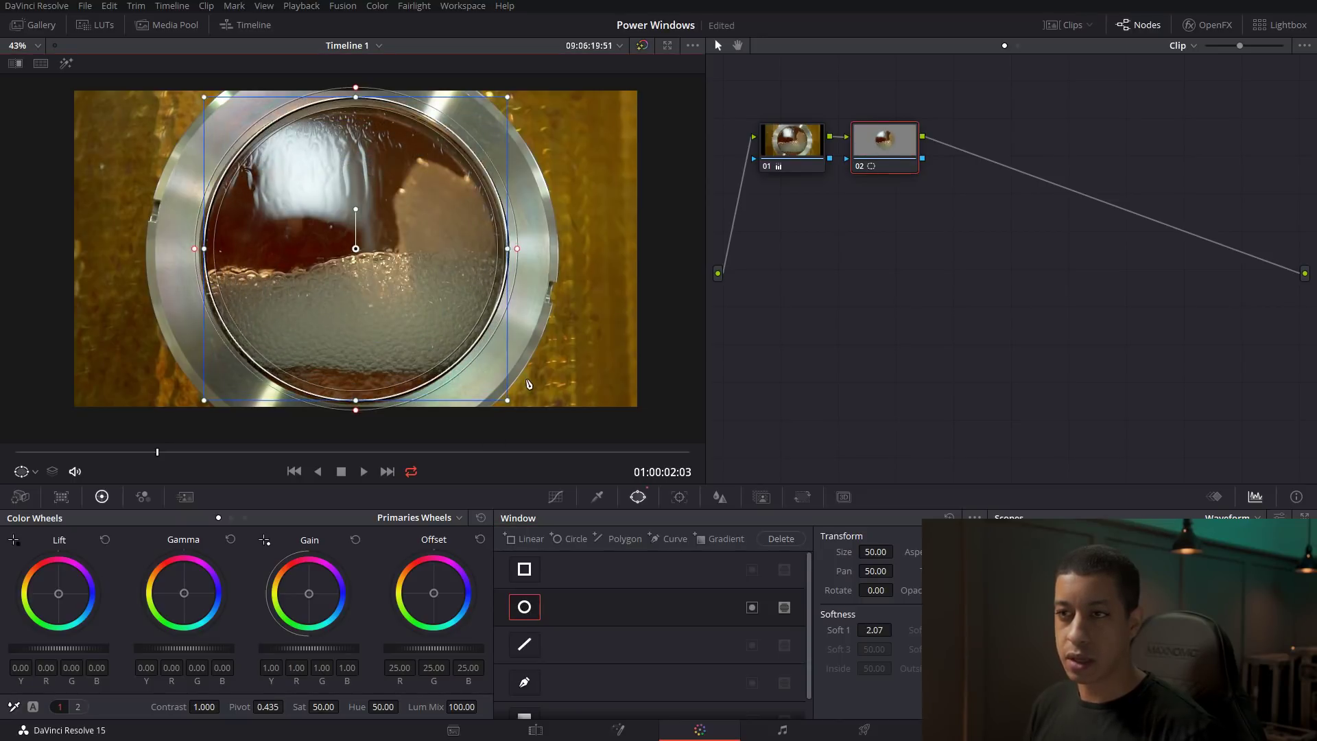
pyautogui.moveTo(357, 245); pyautogui.dragTo(356, 250)
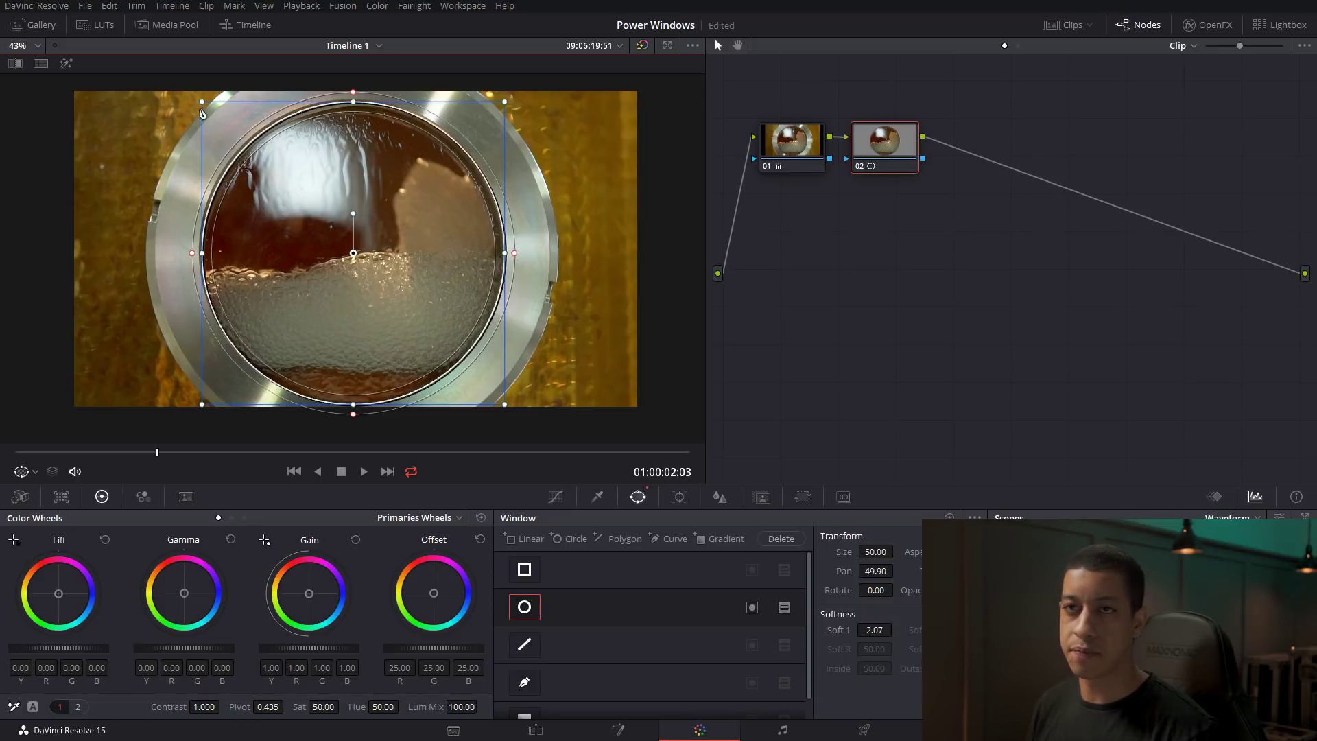
# Toggle the highlight view on and off to check which area the circle window isolates.
pyautogui.click(65, 63)
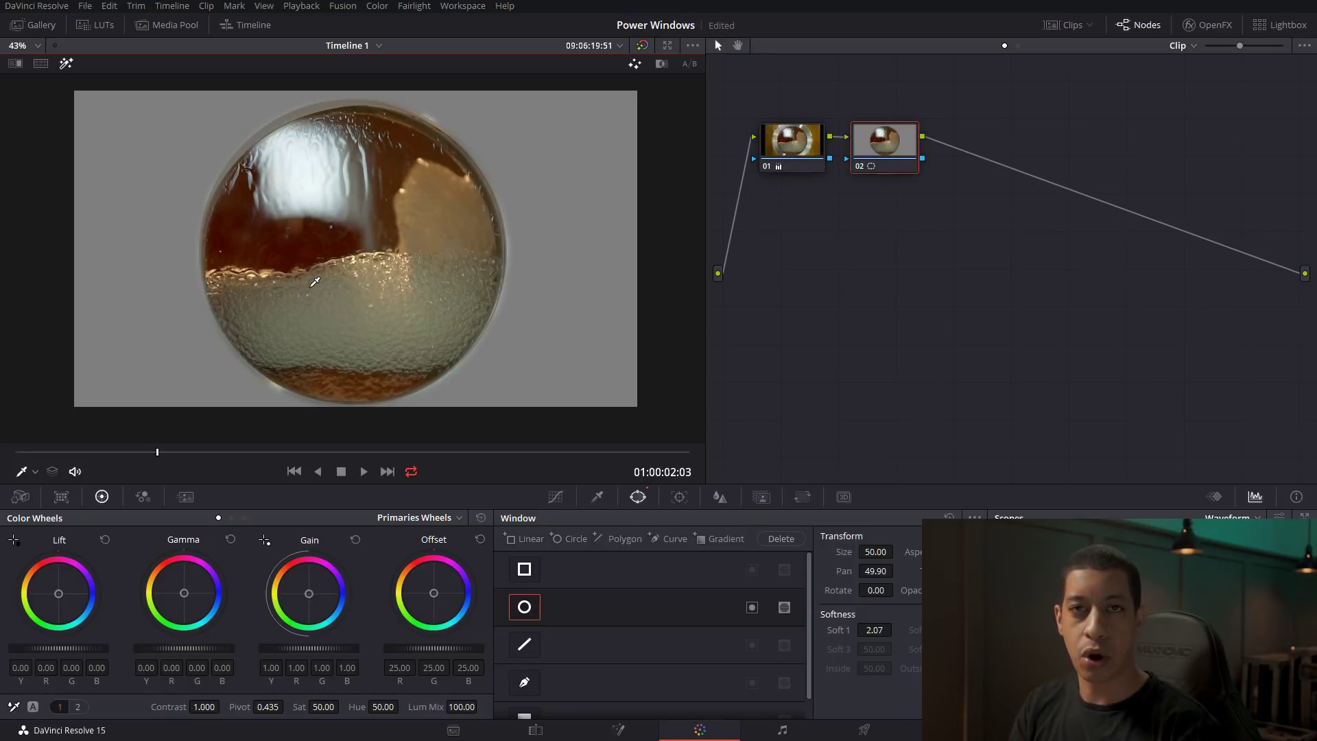
pyautogui.click(66, 63)
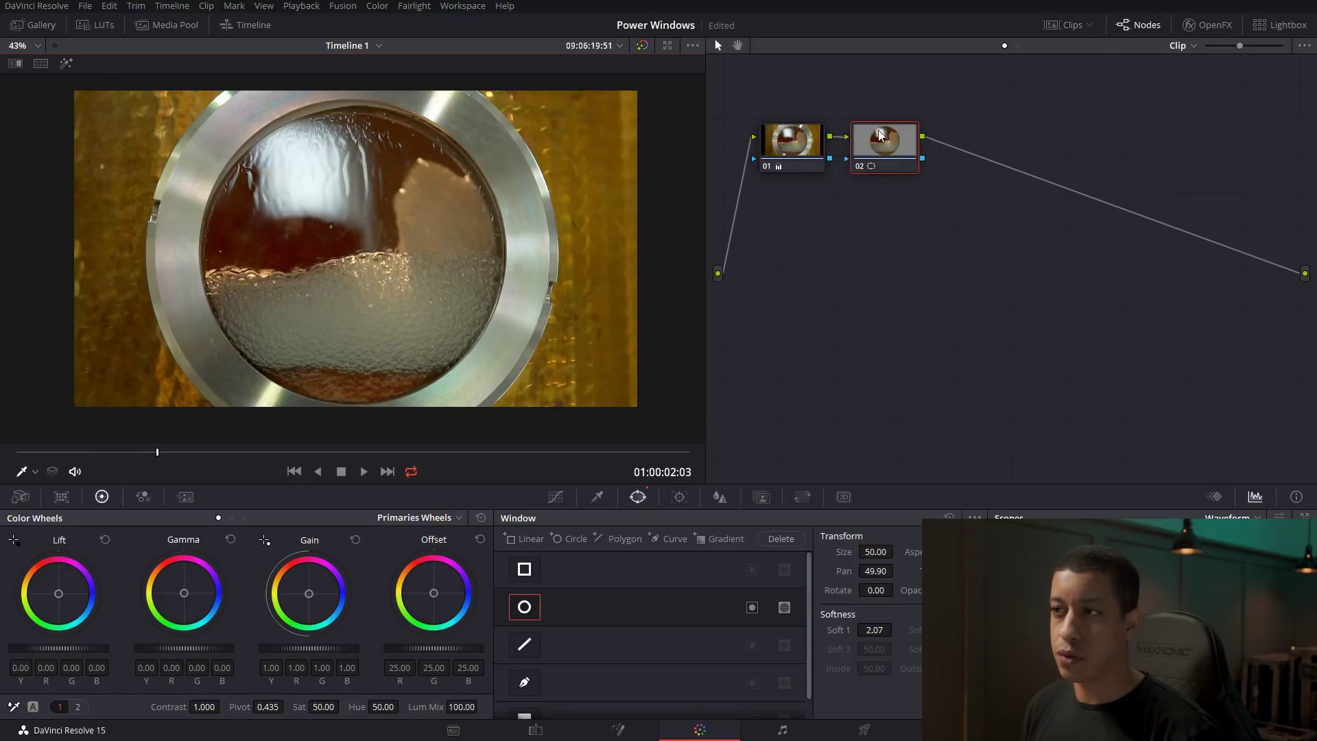
pyautogui.click(66, 63)
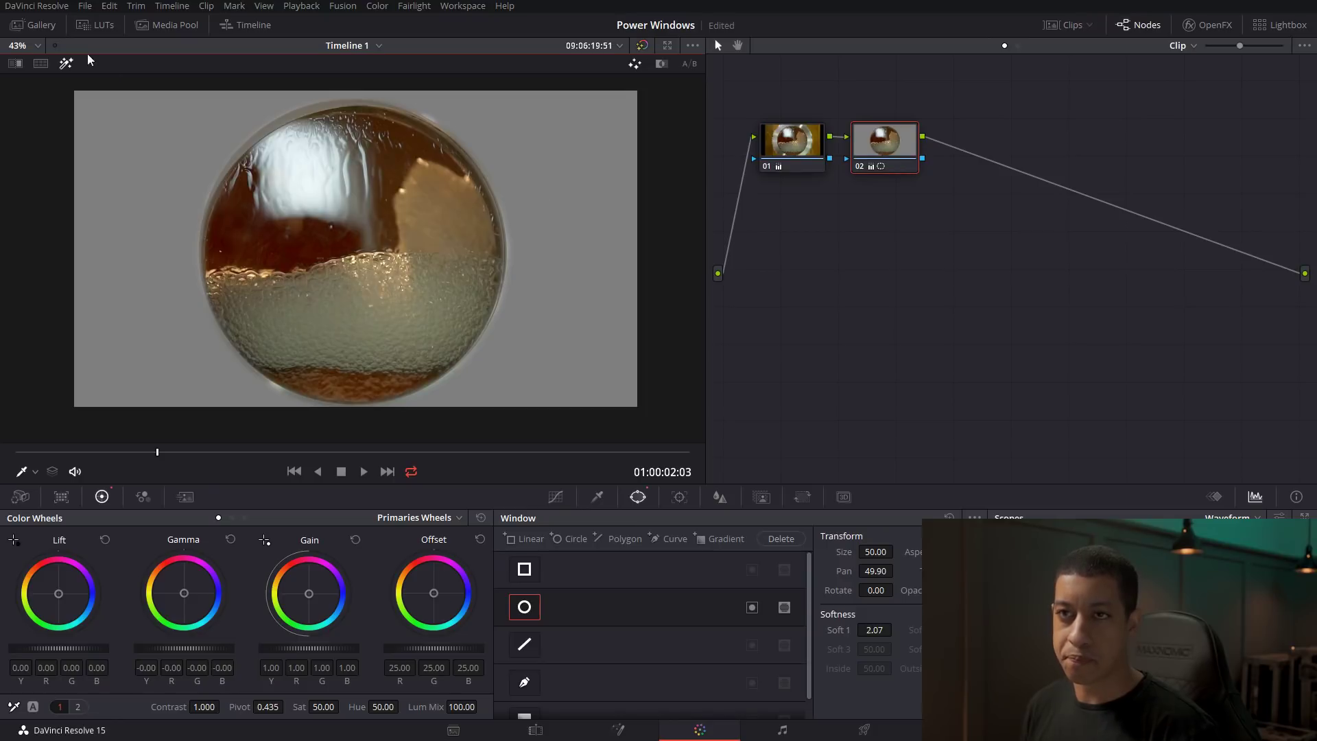
pyautogui.click(68, 62)
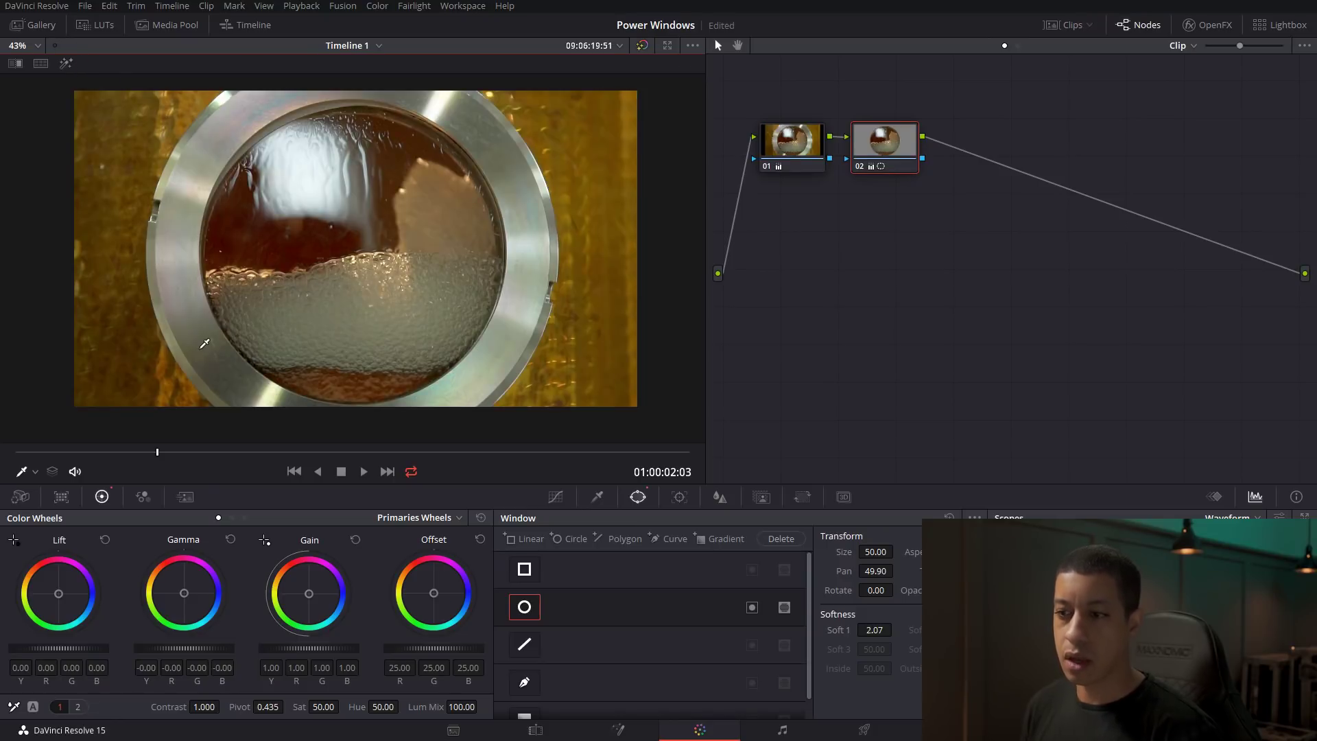
# Invert the circle window so it selects everything outside the glass, and check the selection in highlight view.
pyautogui.click(755, 609)
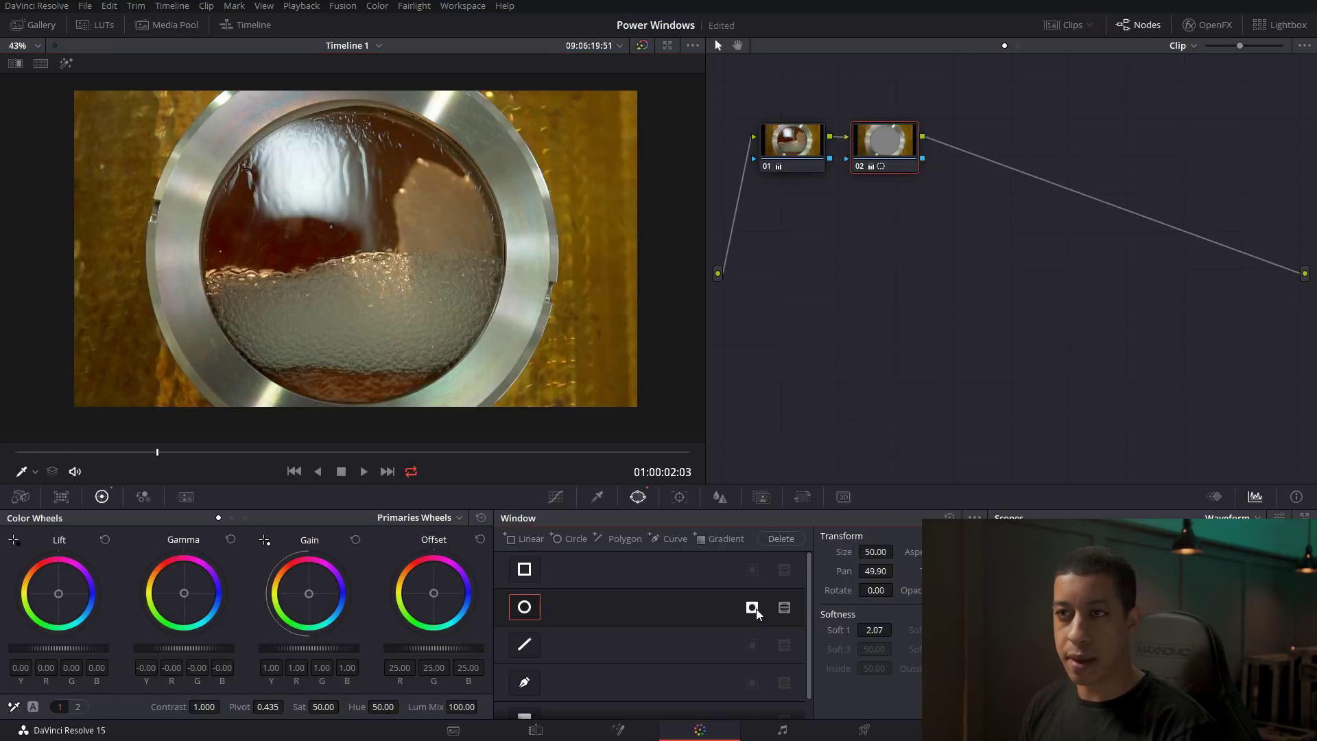
pyautogui.click(66, 63)
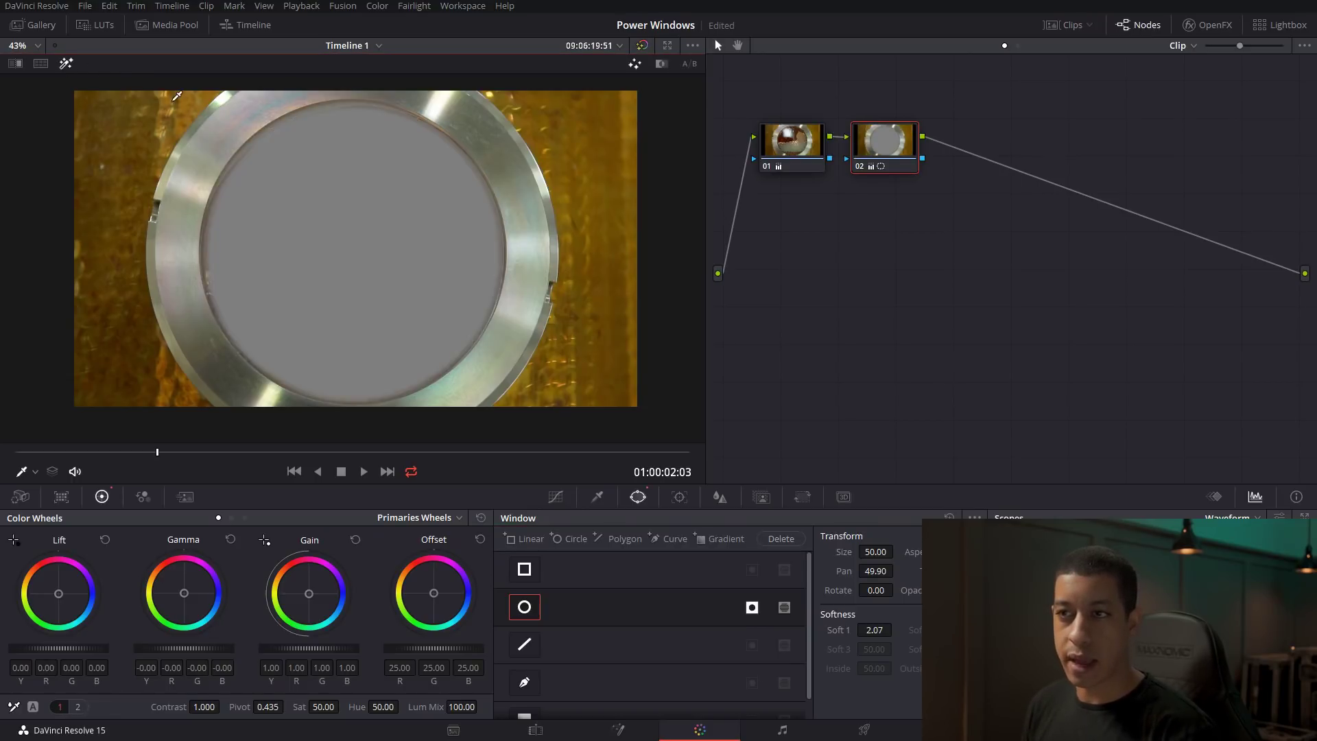
pyautogui.click(67, 67)
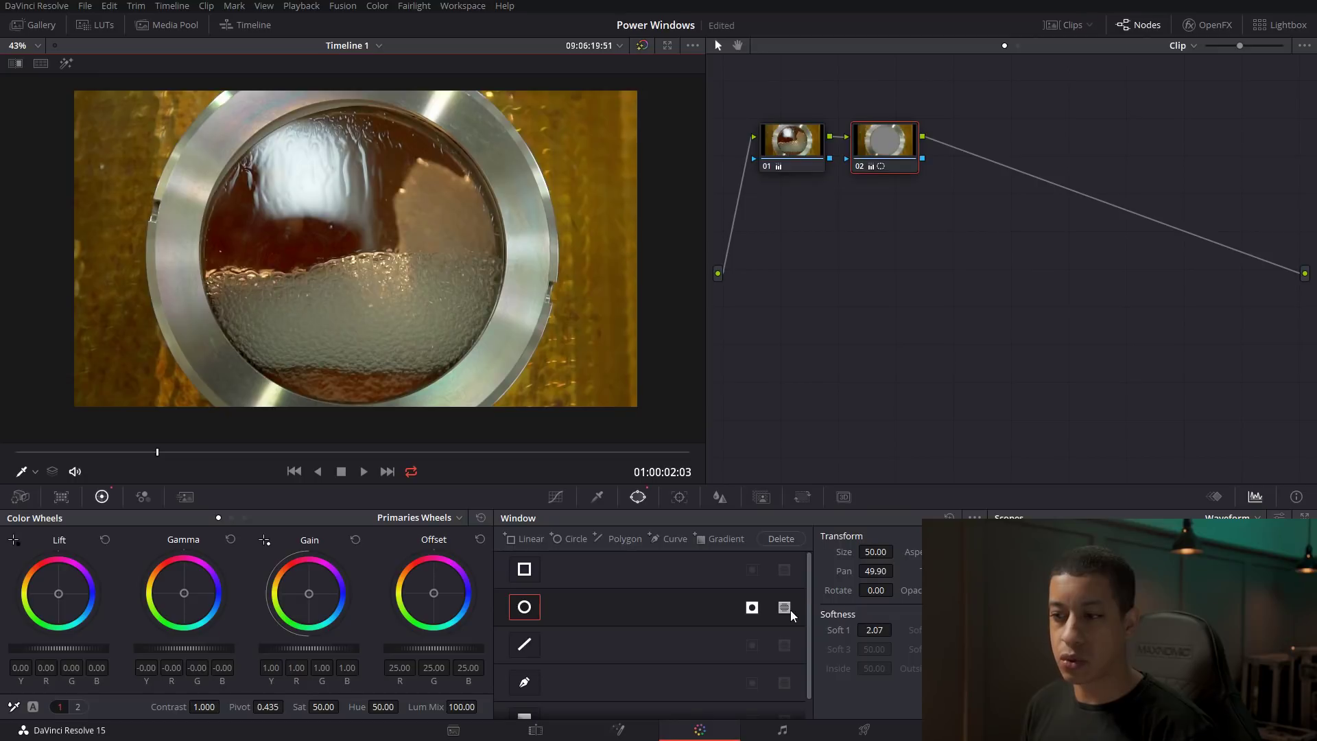
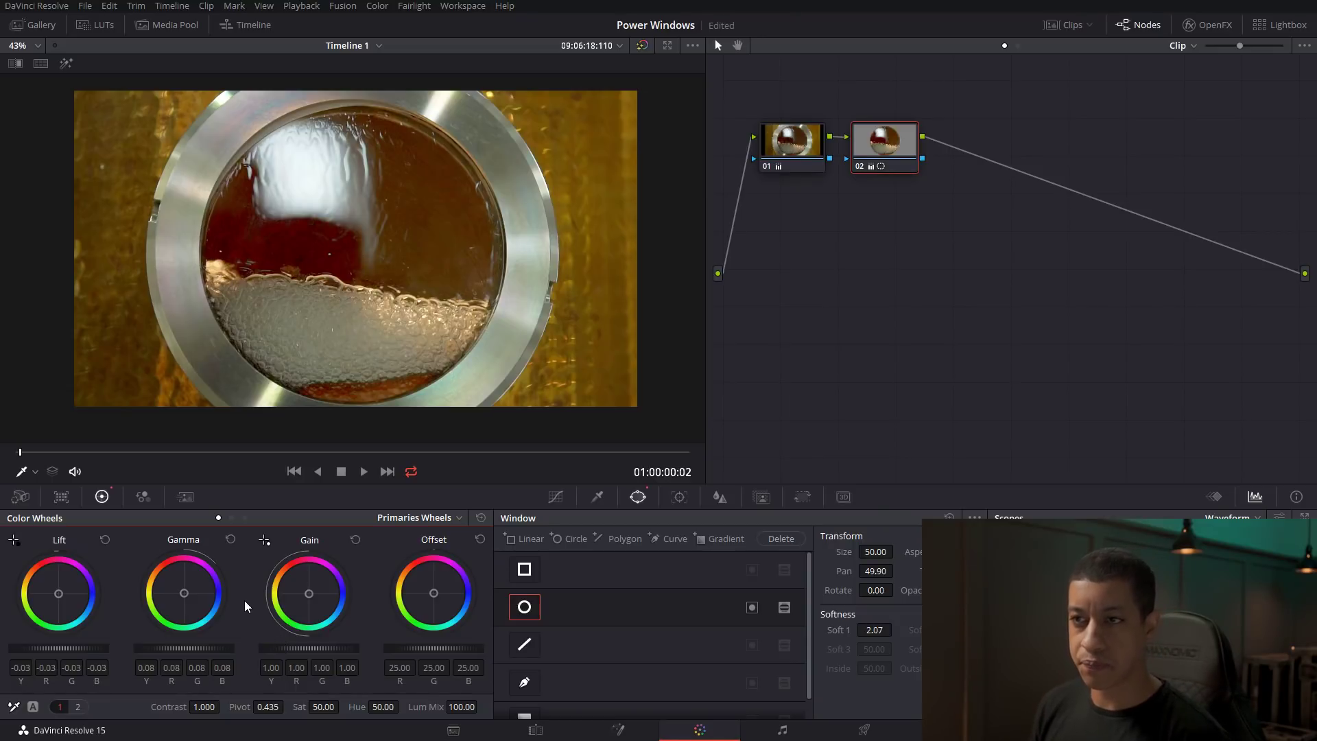
# Raise node 02's gamma Y to 0.11 and boost the amber liquid's sampled hue, around 282.78, using the Hue Vs Sat curve.
pyautogui.scroll(1, 246, 601)
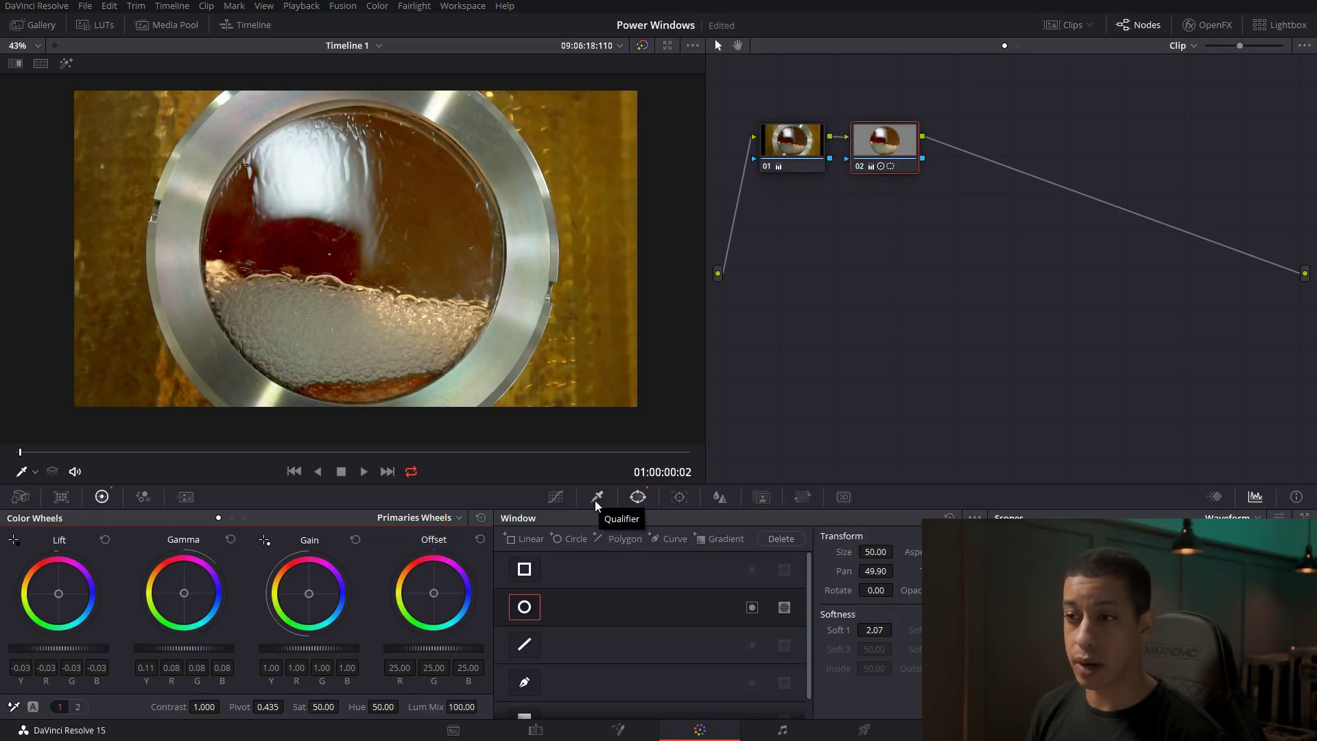
pyautogui.click(557, 498)
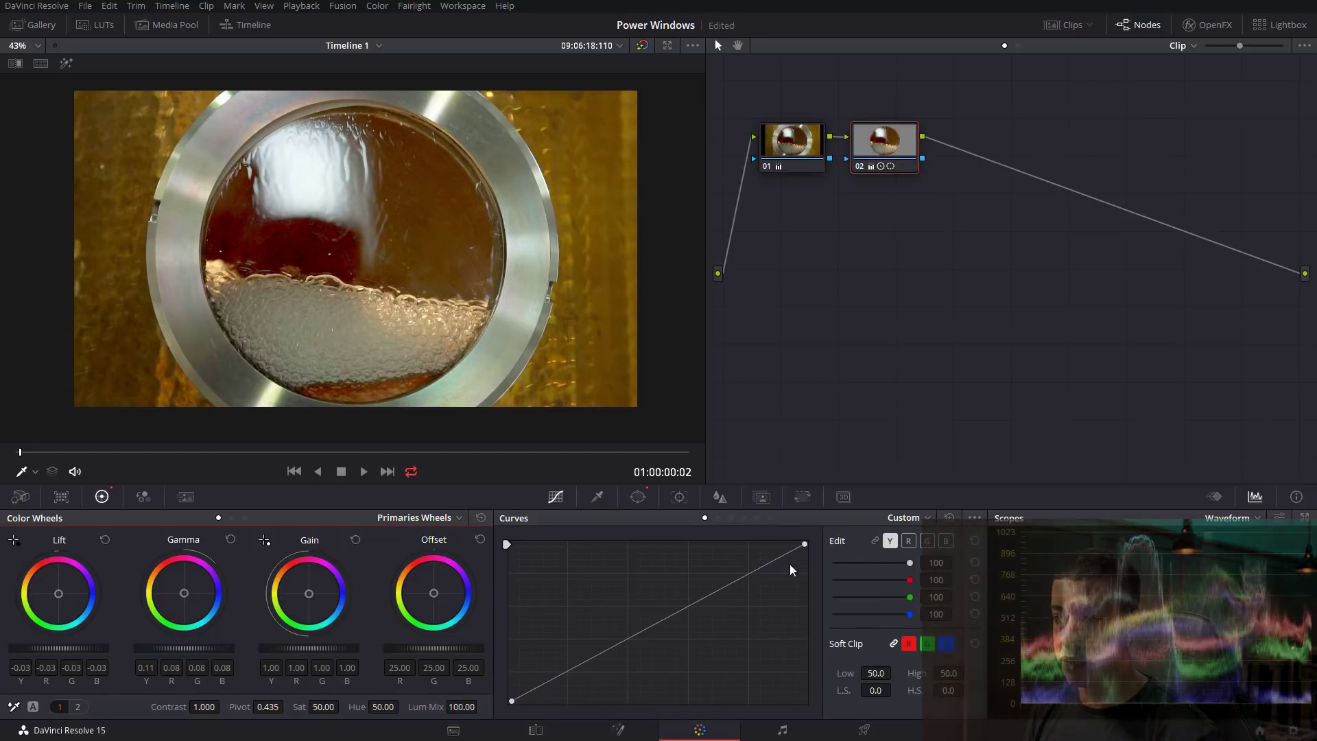
pyautogui.click(909, 517)
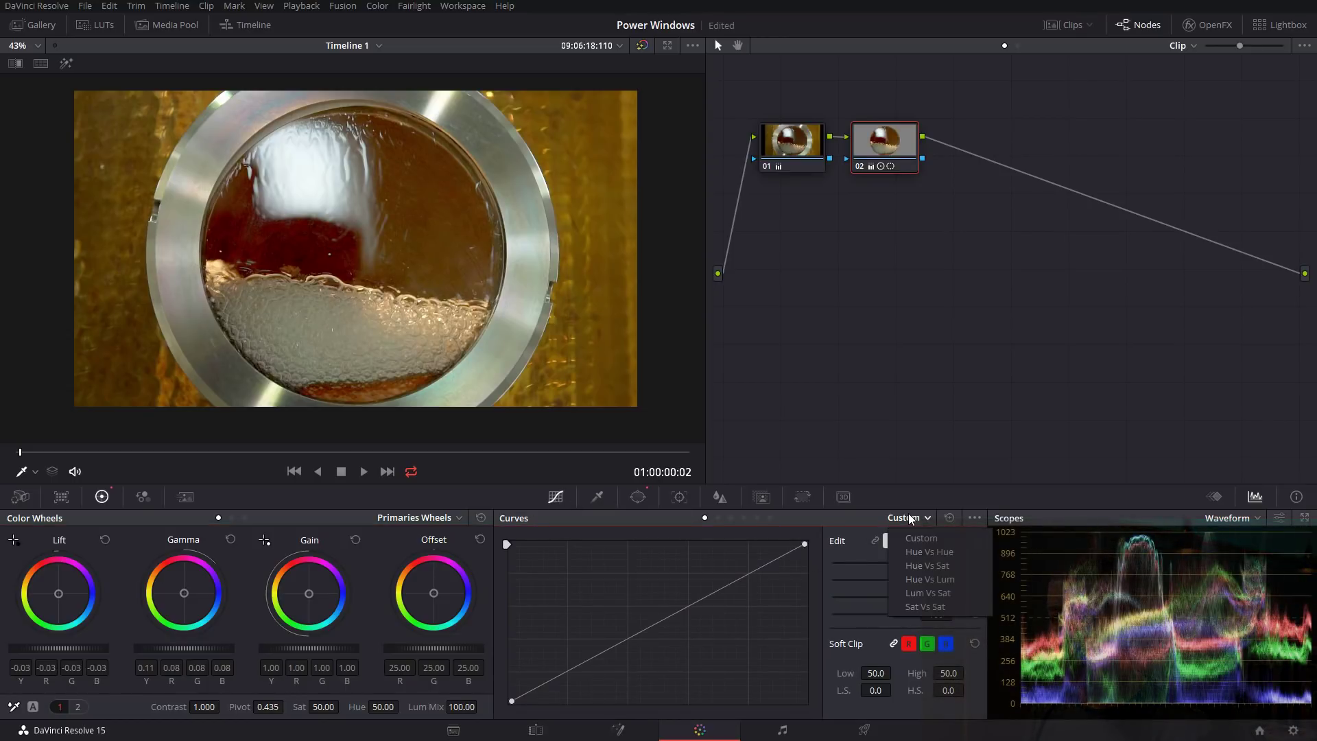
pyautogui.click(936, 566)
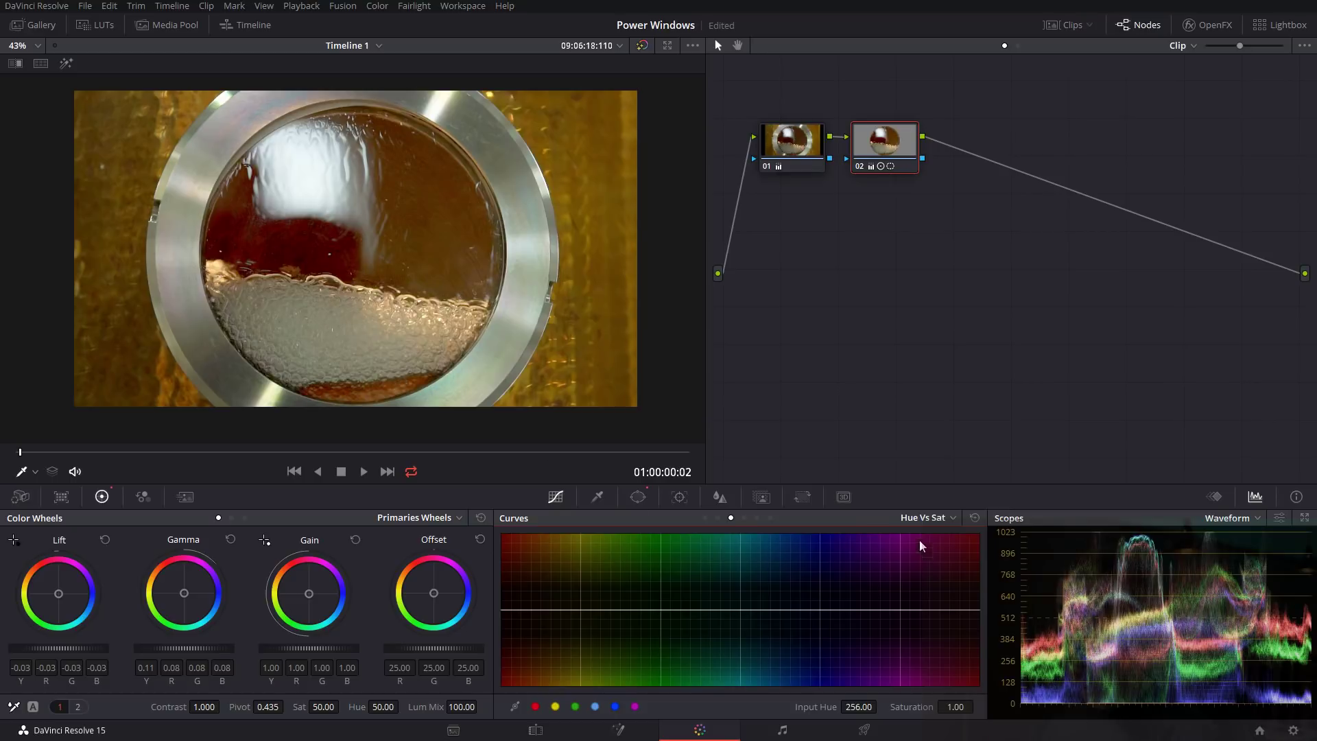
pyautogui.click(378, 380)
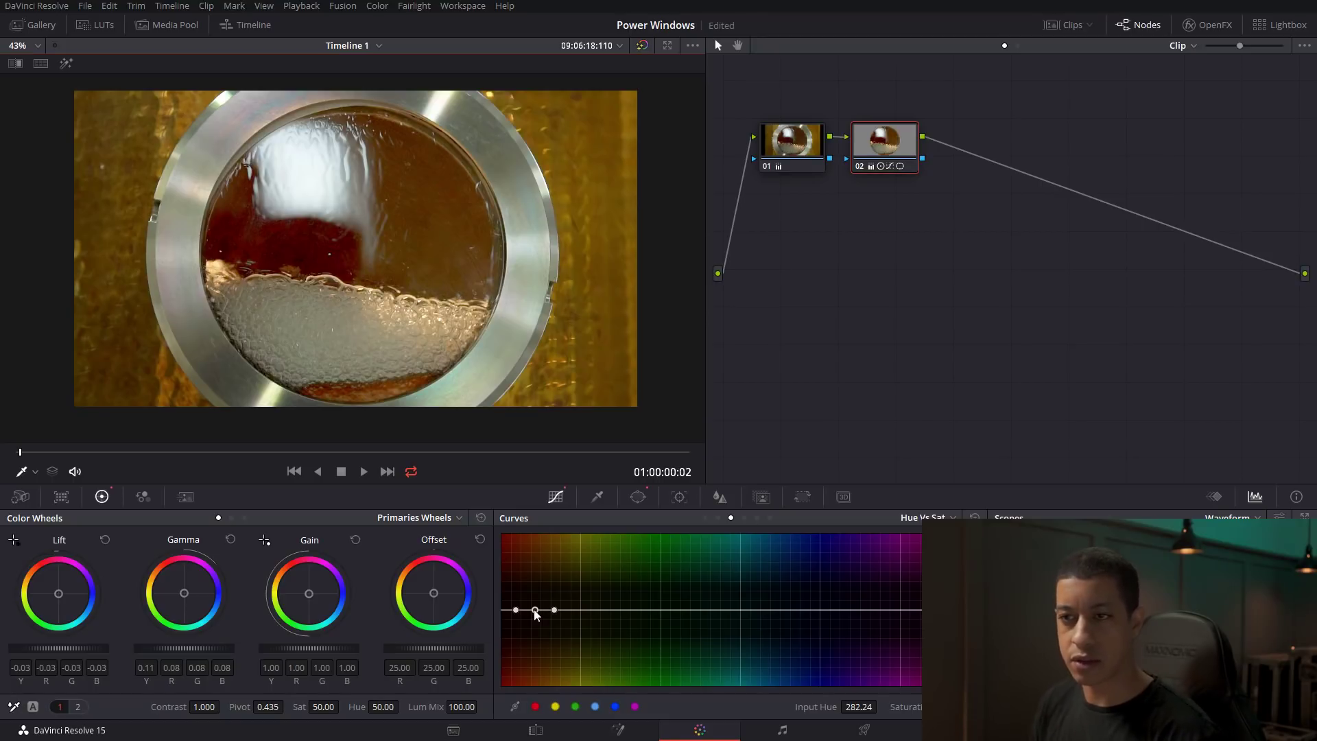
pyautogui.moveTo(534, 610); pyautogui.dragTo(537, 597)
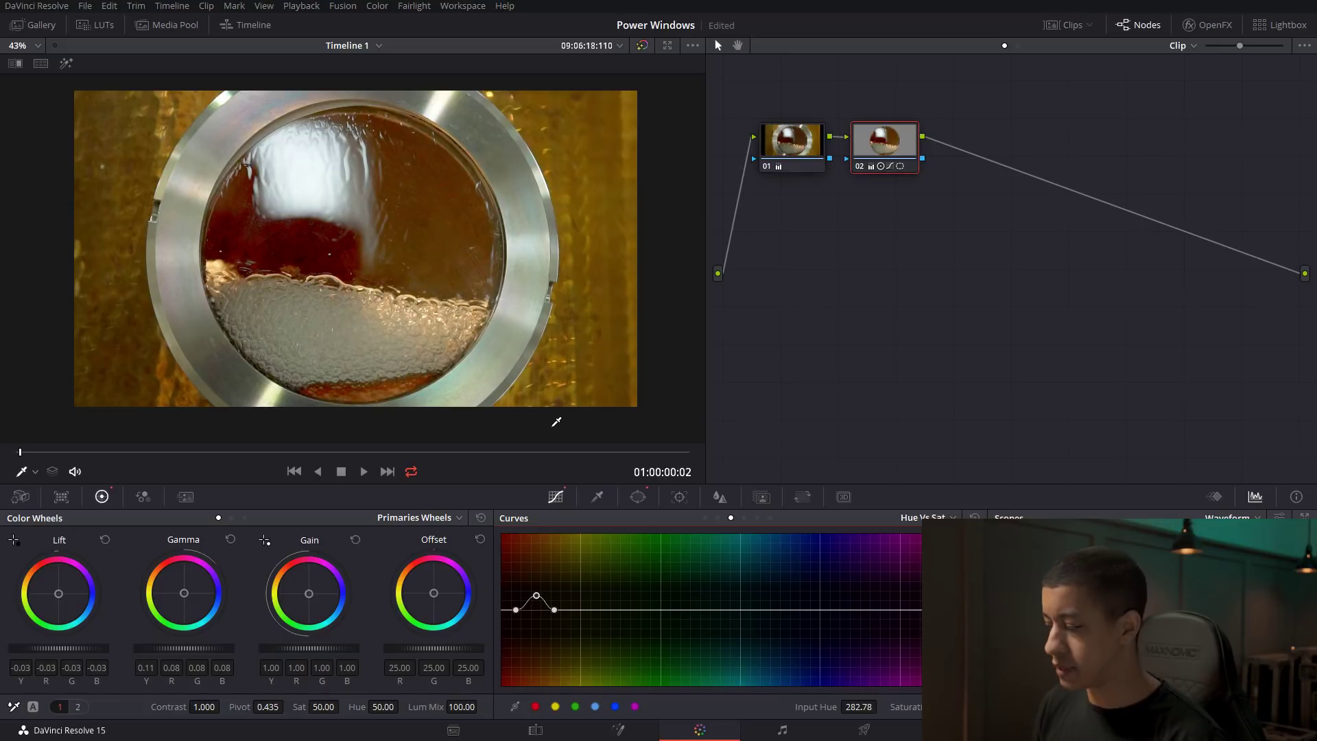
# Toggle node 02 off and on repeatedly to compare the image with and without the windowed grade.
pyautogui.hotkey('ctrl', 'd')
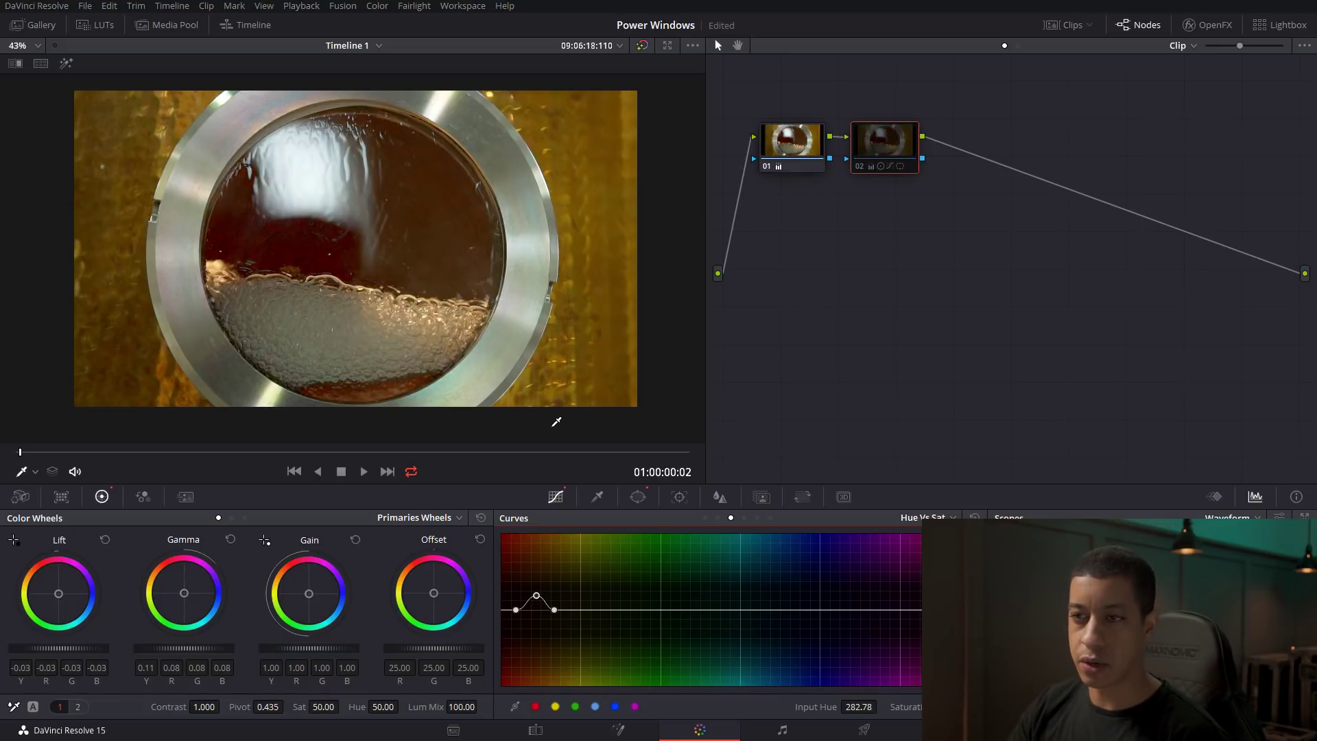
pyautogui.hotkey('ctrl', 'd')
pyautogui.hotkey('ctrl', 'd')
pyautogui.hotkey('ctrl', 'd')
pyautogui.hotkey('ctrl', 'd')
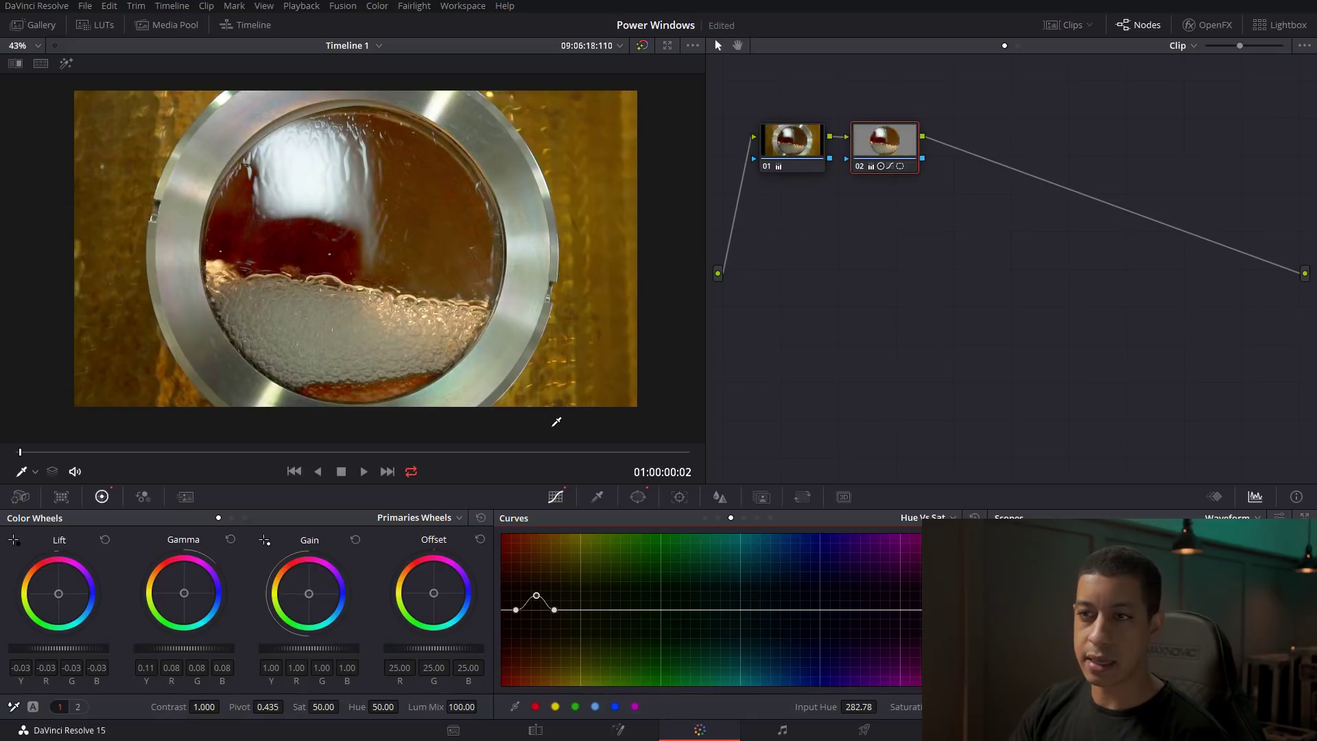
# Play the clip to review the windowed grade, and look over the Qualifier and the available curve types.
pyautogui.hotkey('ctrl', 'd')
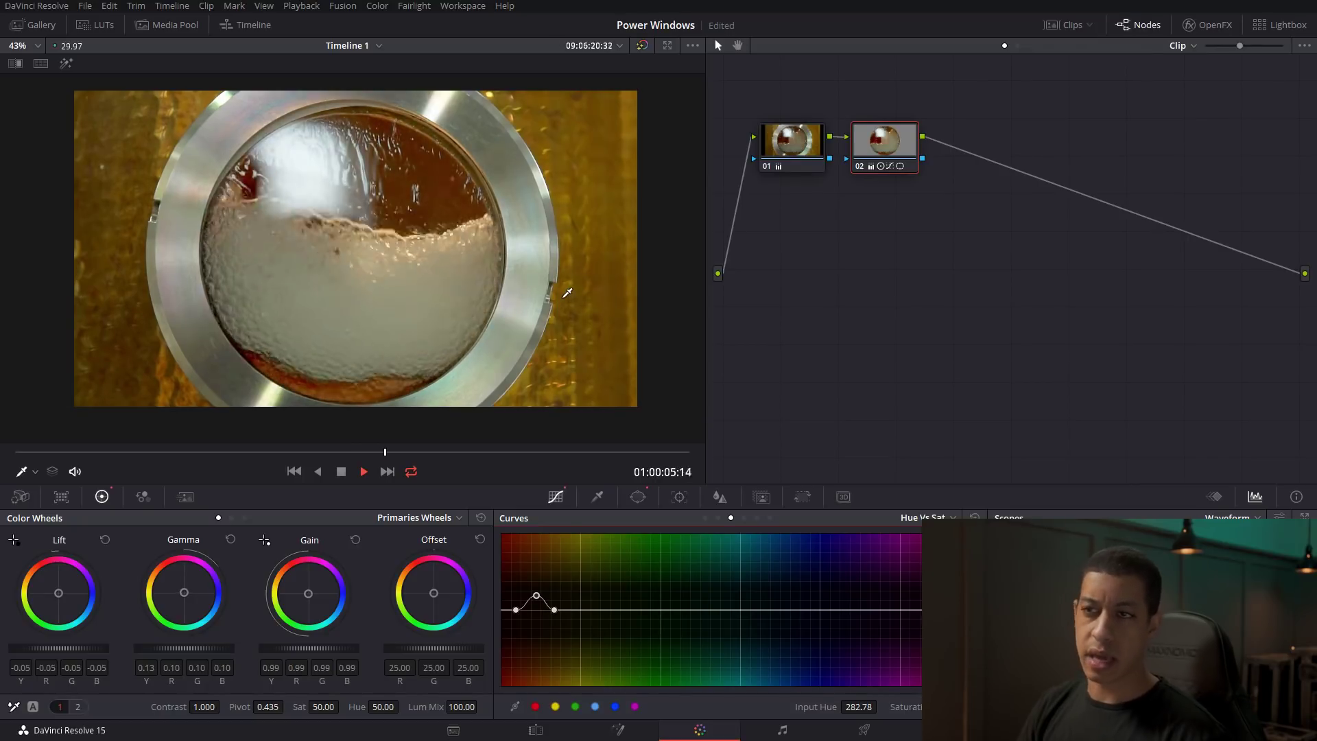
pyautogui.press('space')
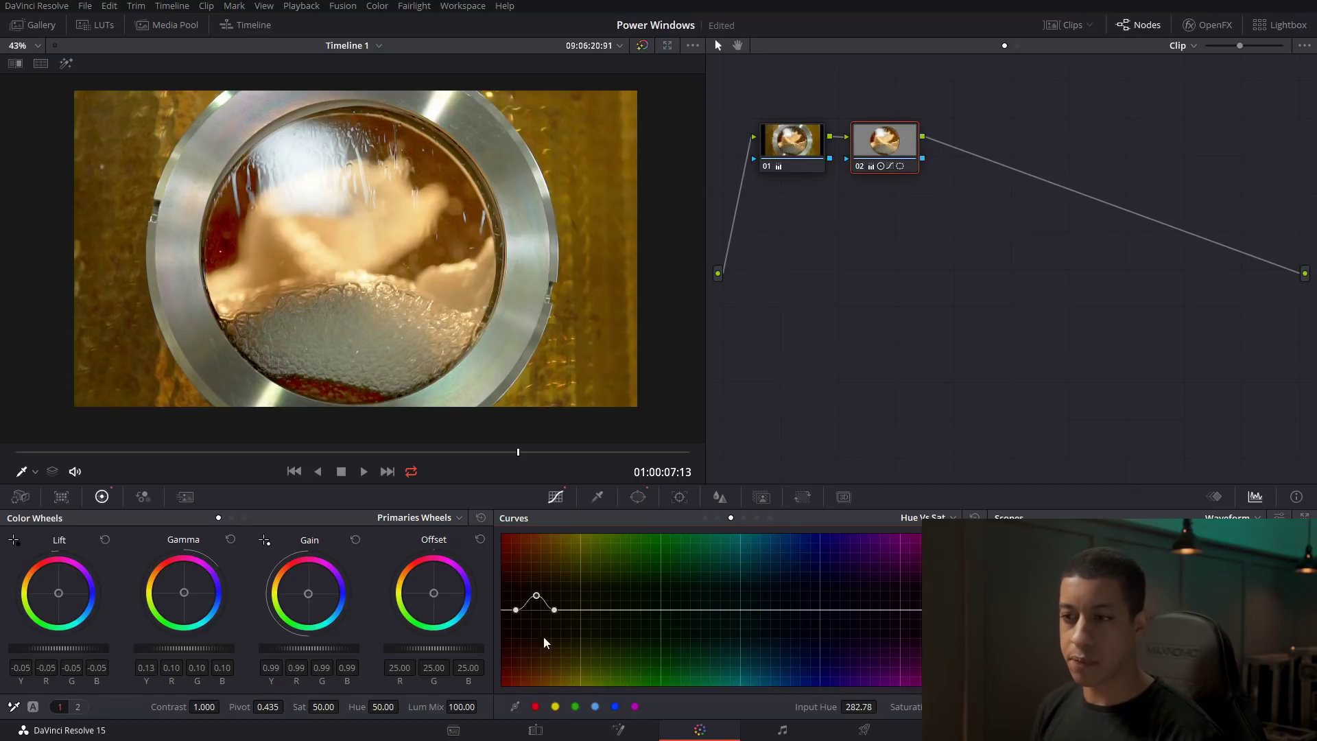
pyautogui.click(598, 497)
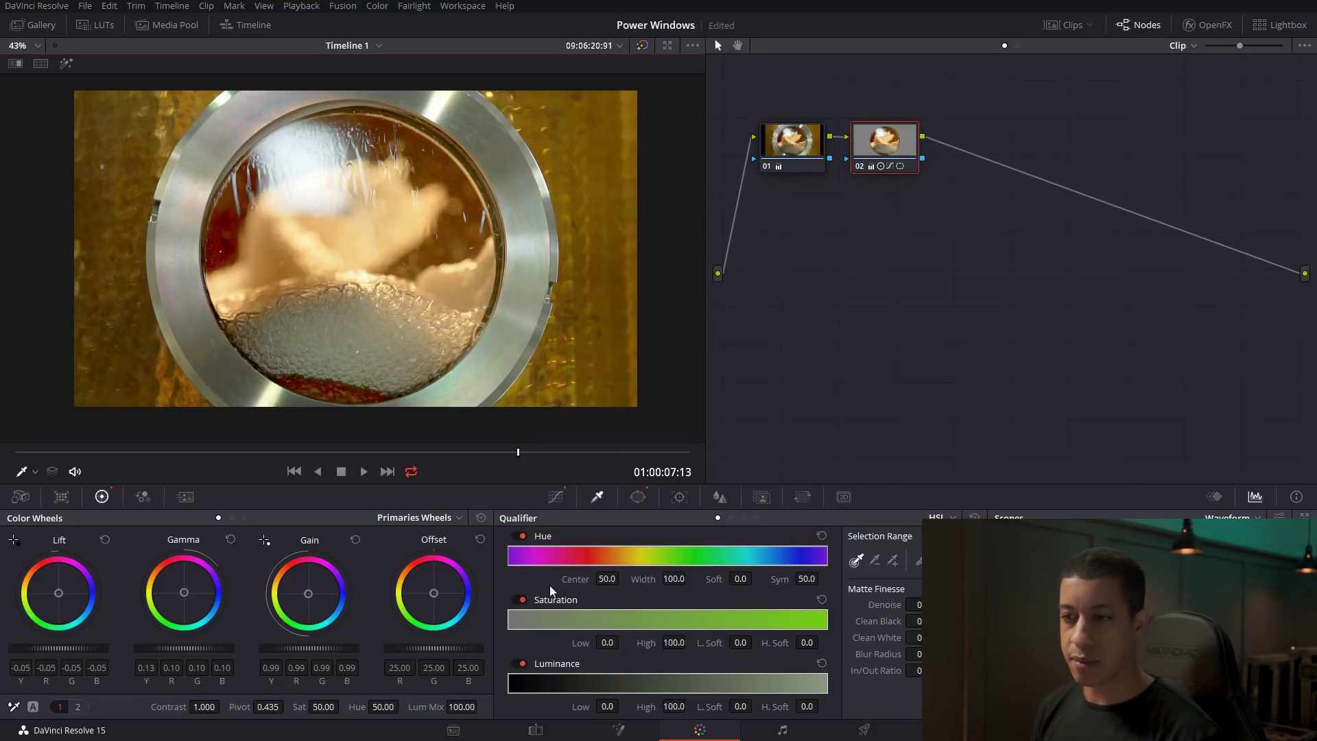
pyautogui.click(557, 497)
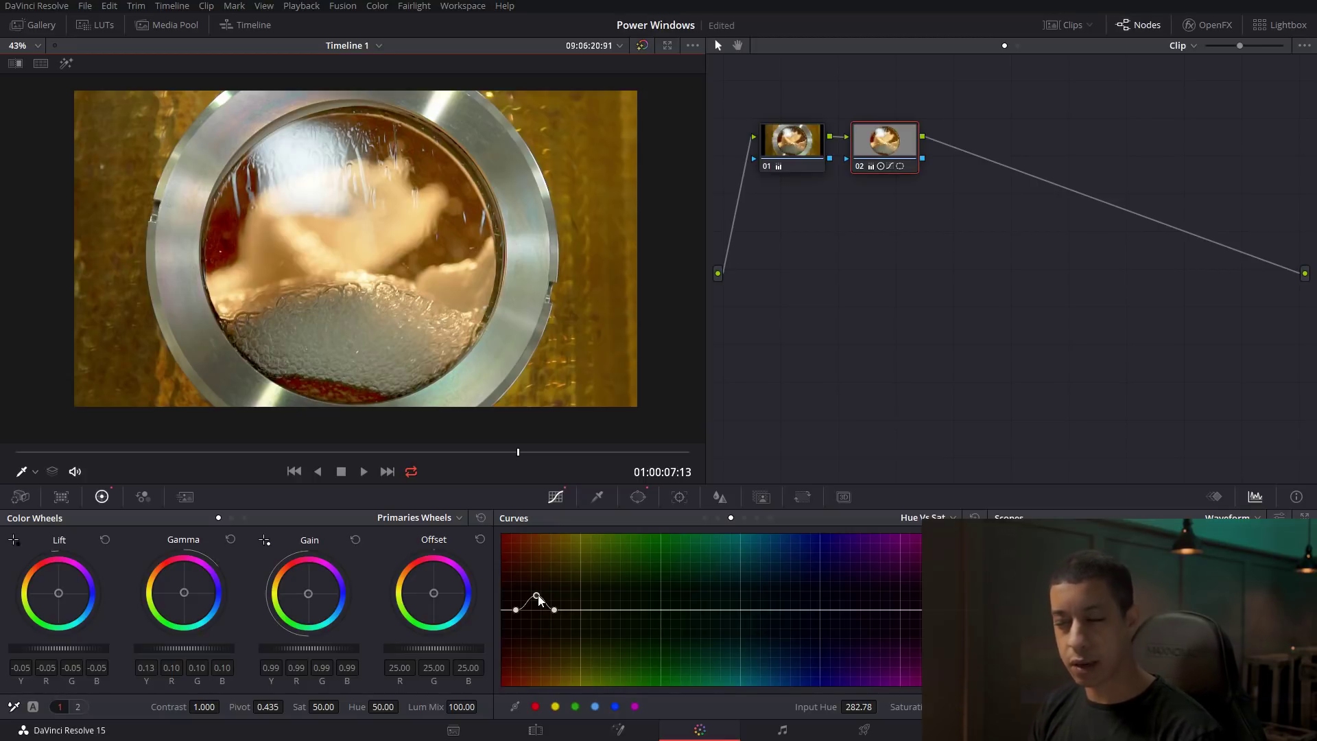
pyautogui.click(946, 518)
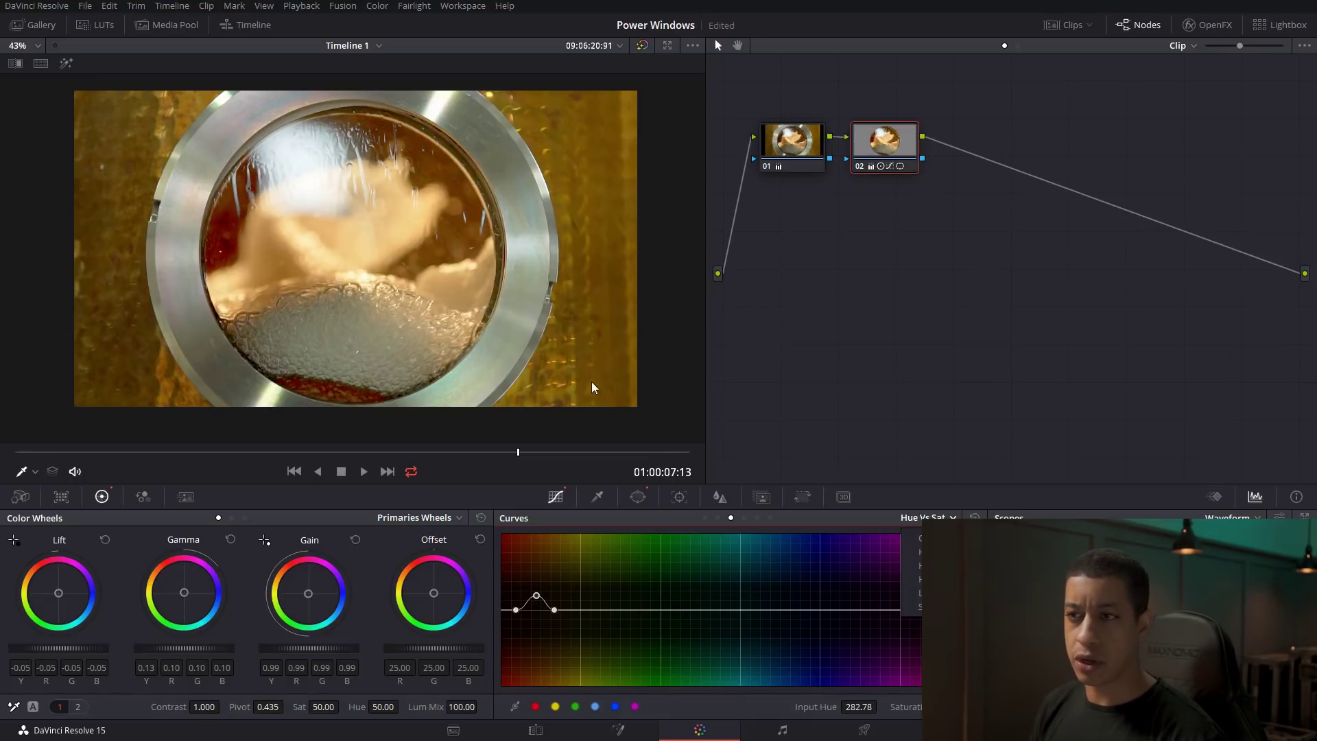
# Compare the paused frame with and without node 02's grade by disabling and enabling the node several times.
pyautogui.click(767, 359)
pyautogui.hotkey('ctrl', 'd')
pyautogui.hotkey('ctrl', 'd')
pyautogui.hotkey('ctrl', 'd')
pyautogui.hotkey('ctrl', 'd')
pyautogui.hotkey('ctrl', 'd')
pyautogui.hotkey('ctrl', 'd')
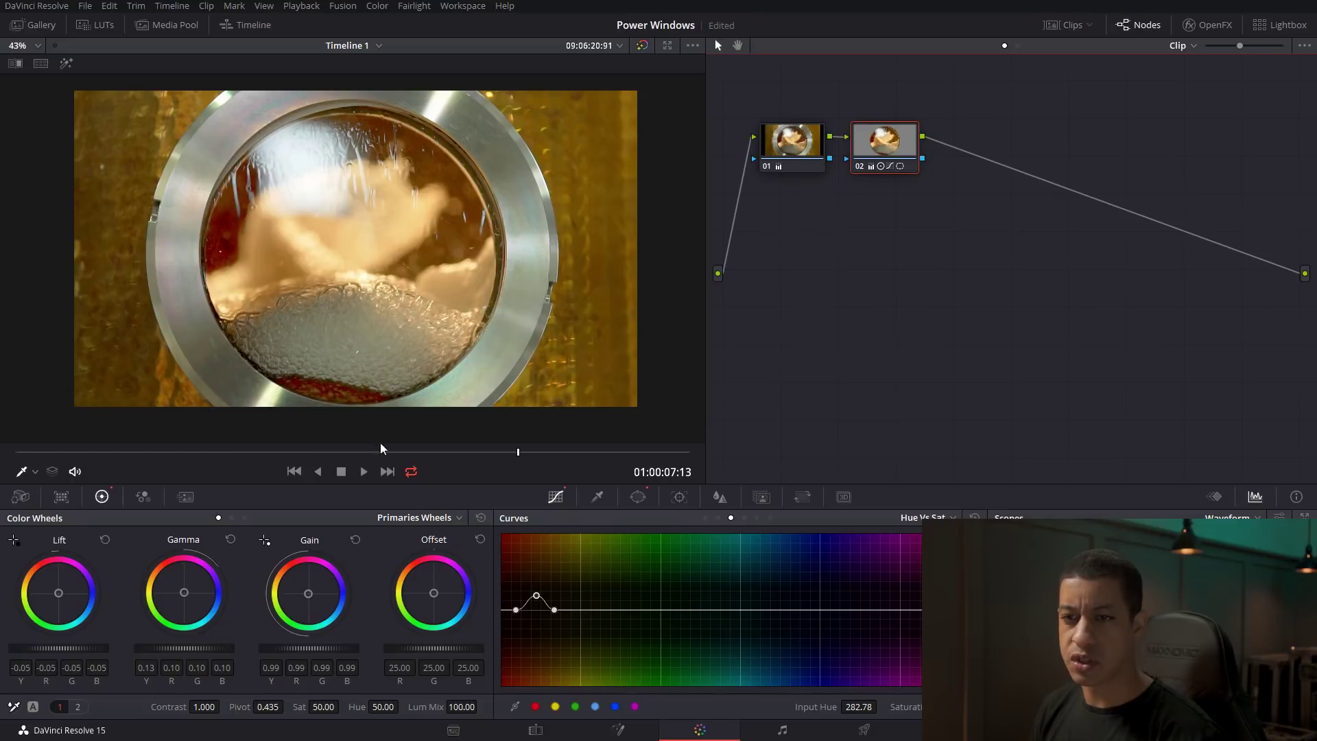
# Switch to clip 02, the portrait of the blonde woman, for grading.
pyautogui.click(1064, 25)
pyautogui.click(140, 440)
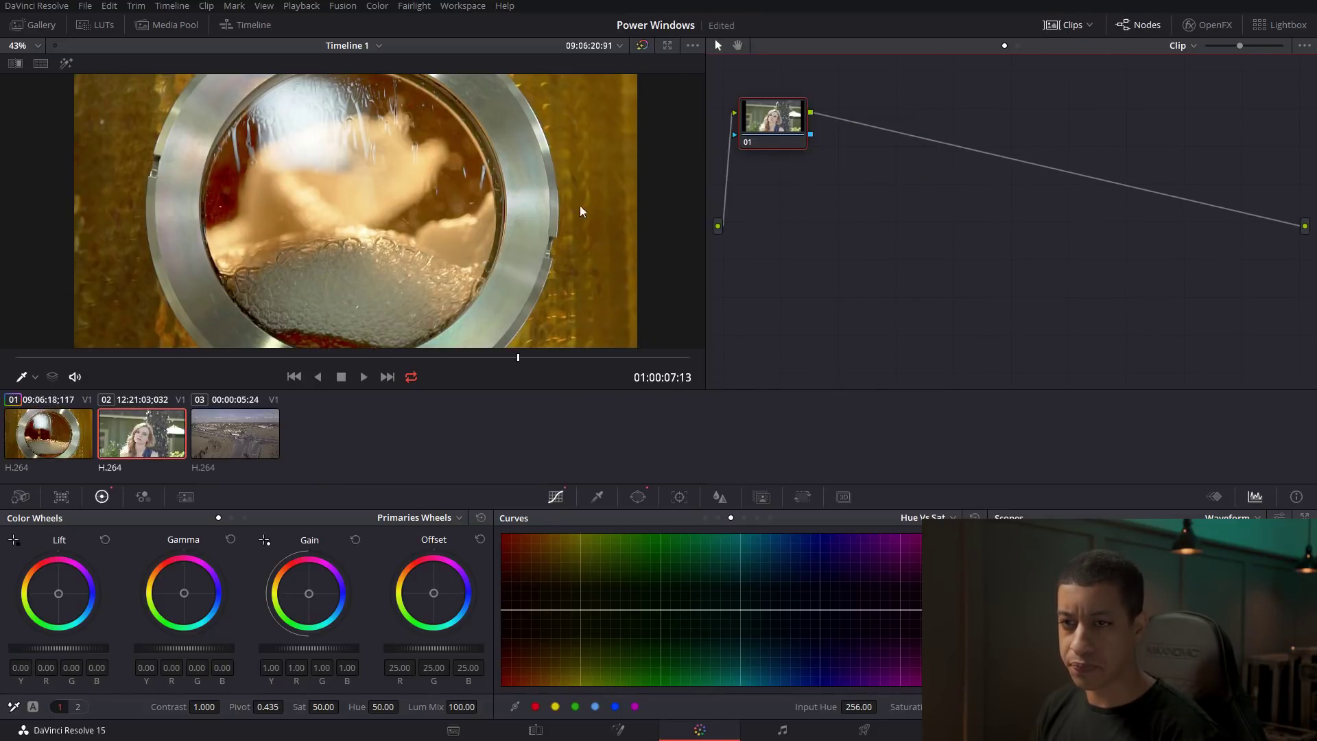
pyautogui.scroll(4, 366, 225)
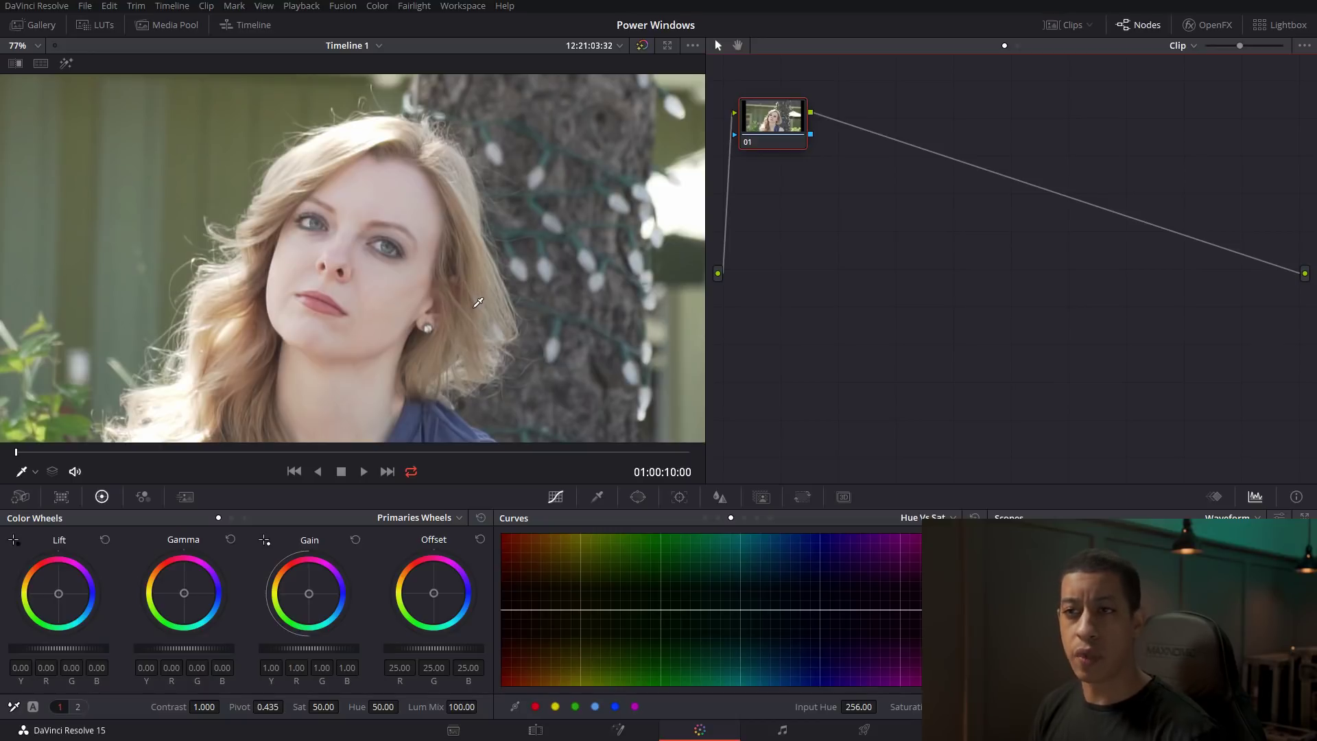
pyautogui.scroll(2, 451, 282)
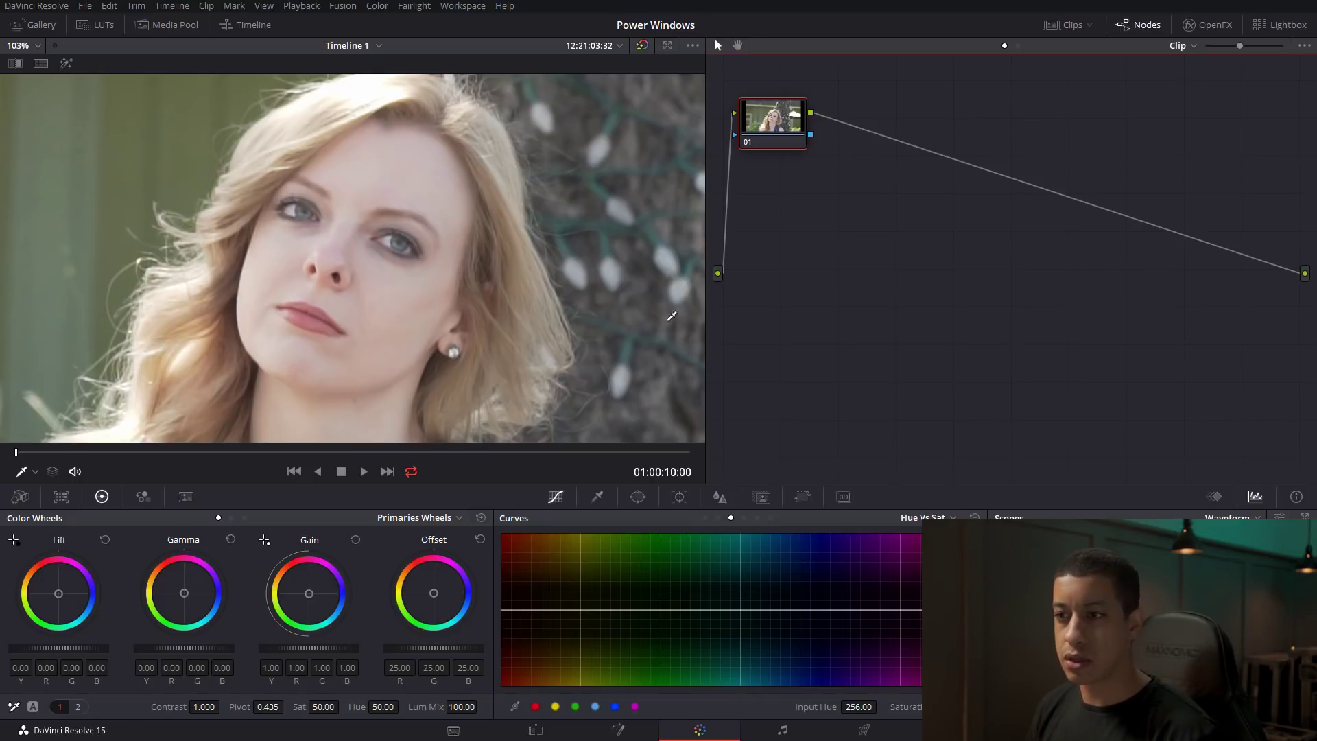
# Draw a closed Curve window on node 01 around the eye on the image's left side, and centre it over that eye.
pyautogui.click(640, 500)
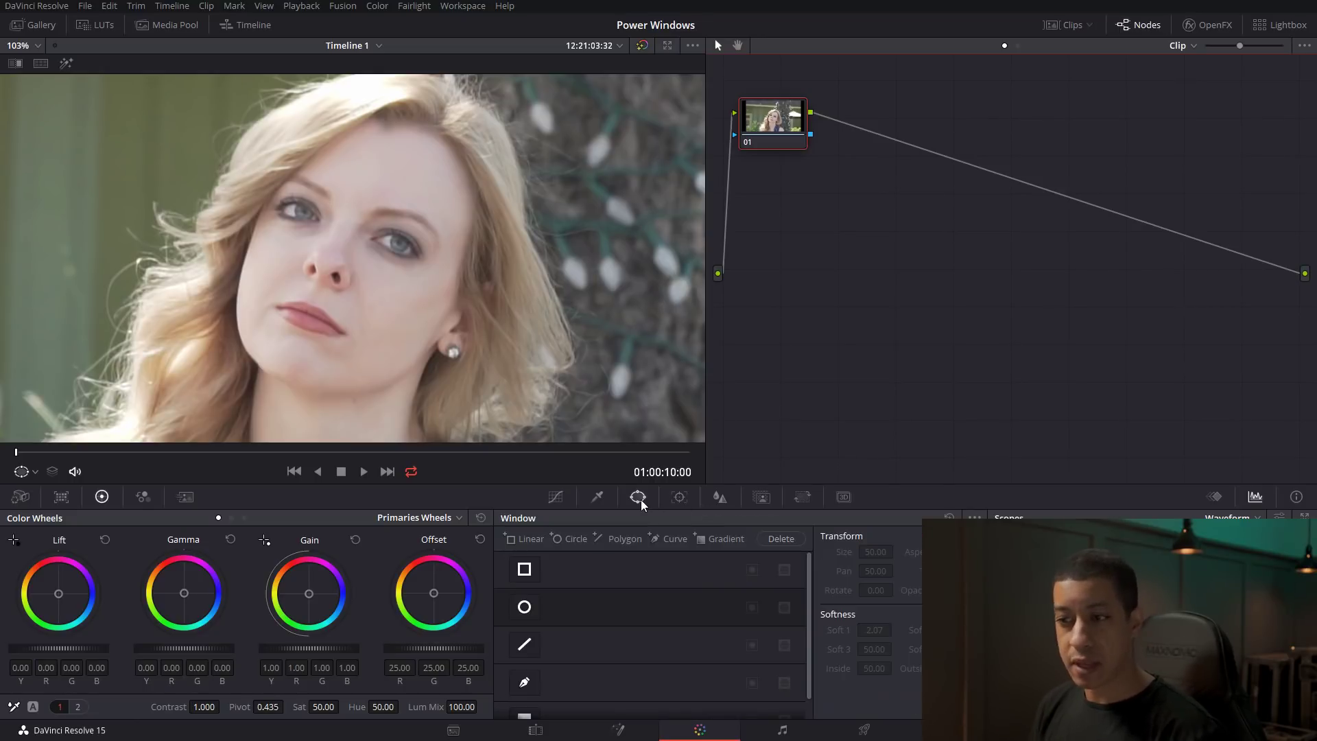
pyautogui.click(669, 541)
pyautogui.click(293, 186)
pyautogui.click(315, 195)
pyautogui.click(333, 203)
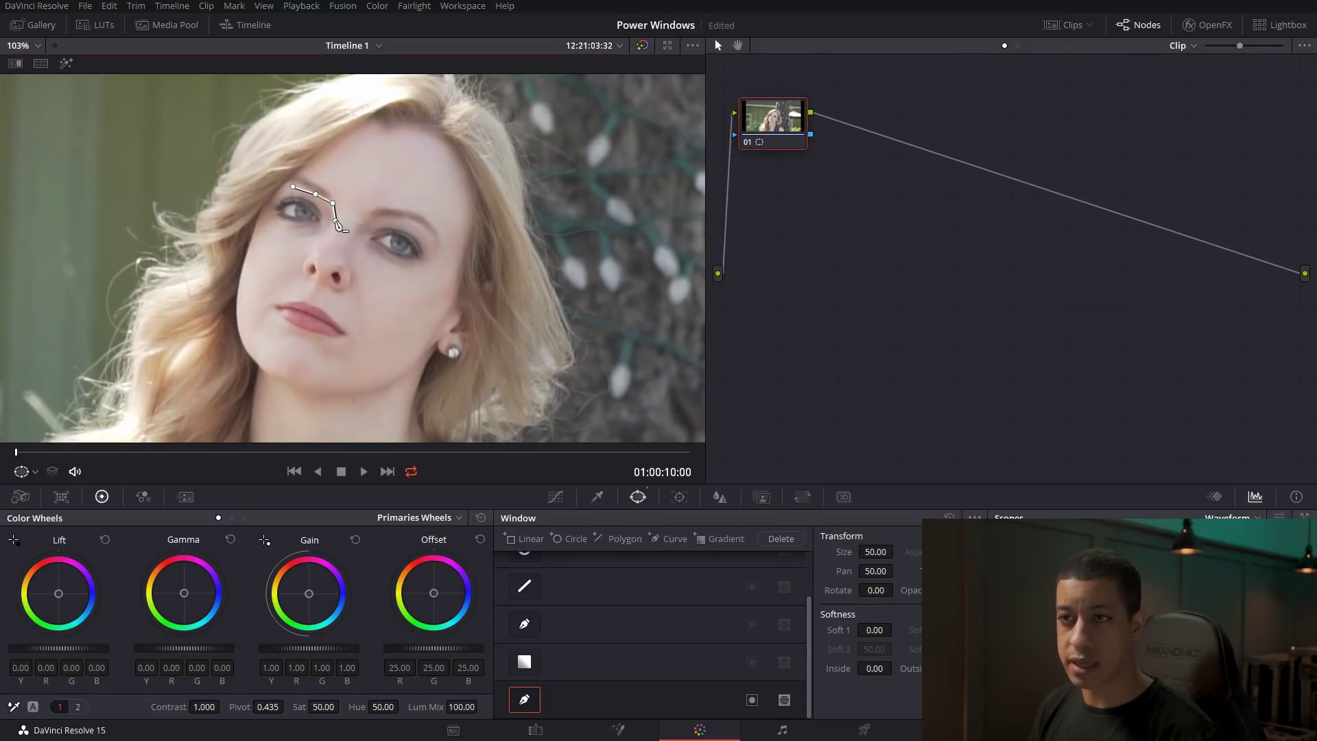
pyautogui.moveTo(335, 220); pyautogui.dragTo(328, 226)
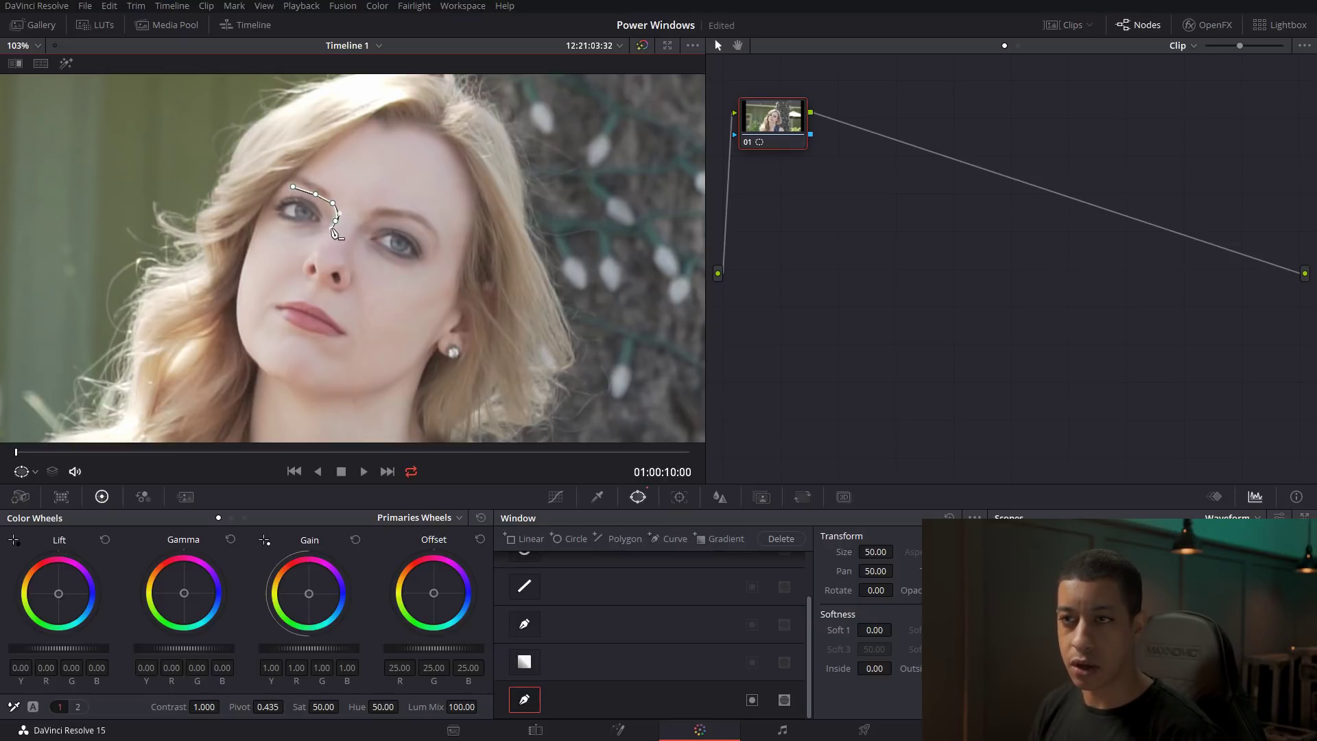
pyautogui.click(318, 235)
pyautogui.click(275, 232)
pyautogui.click(267, 219)
pyautogui.click(273, 200)
pyautogui.click(293, 186)
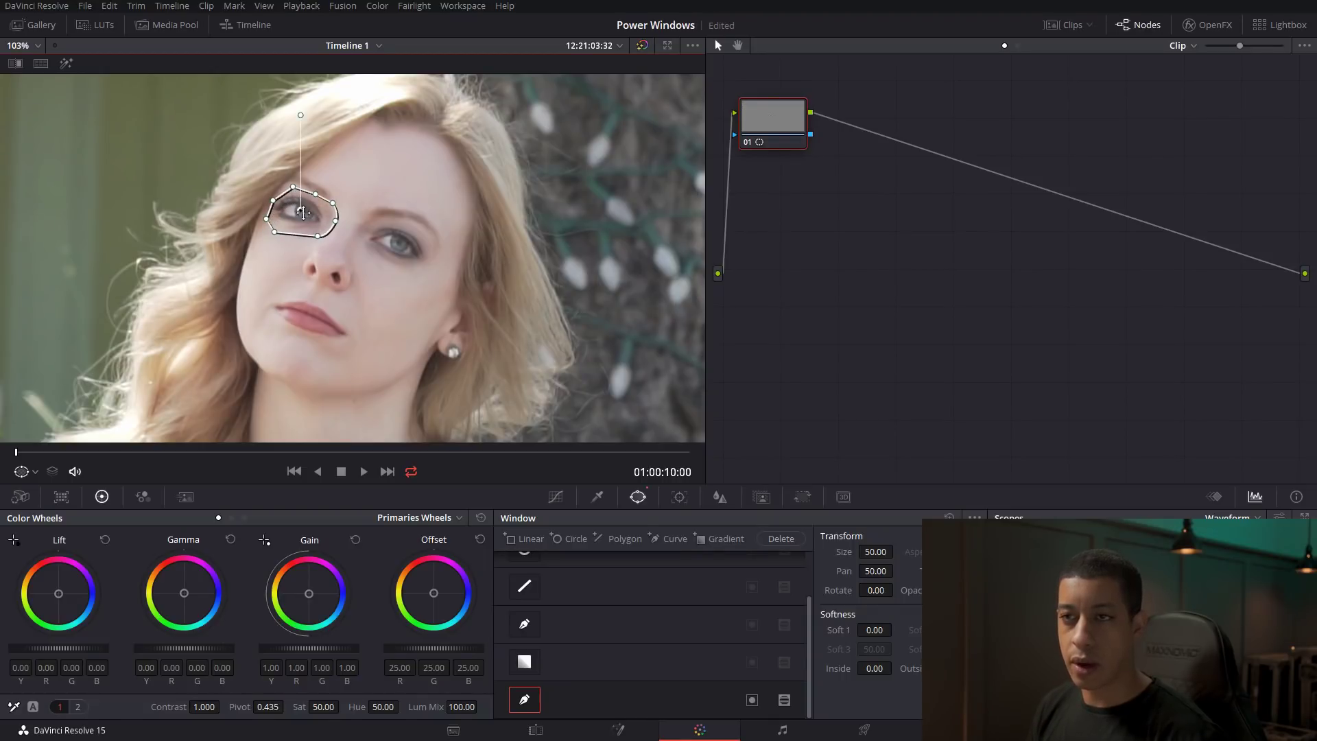
pyautogui.moveTo(303, 212); pyautogui.dragTo(301, 212)
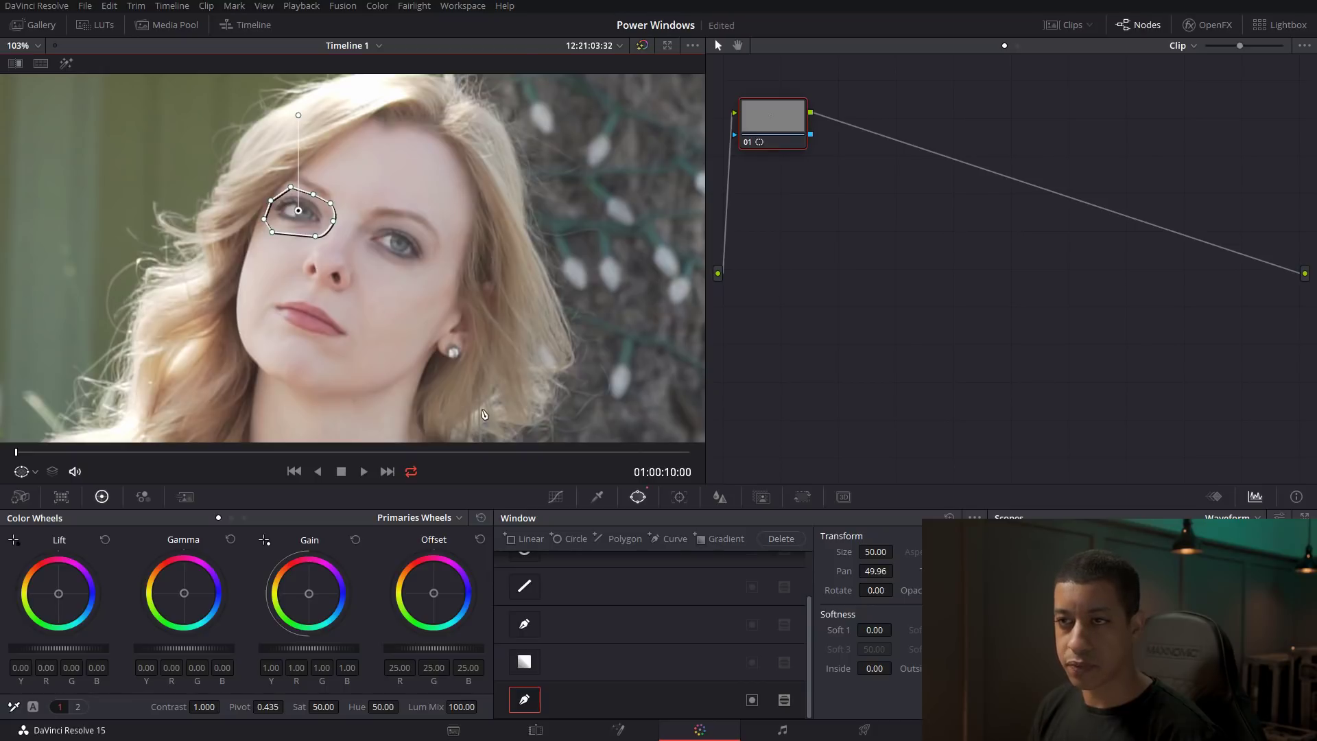
# Add a second Curve window to node 01 and name the first eye's window "left".
pyautogui.click(664, 541)
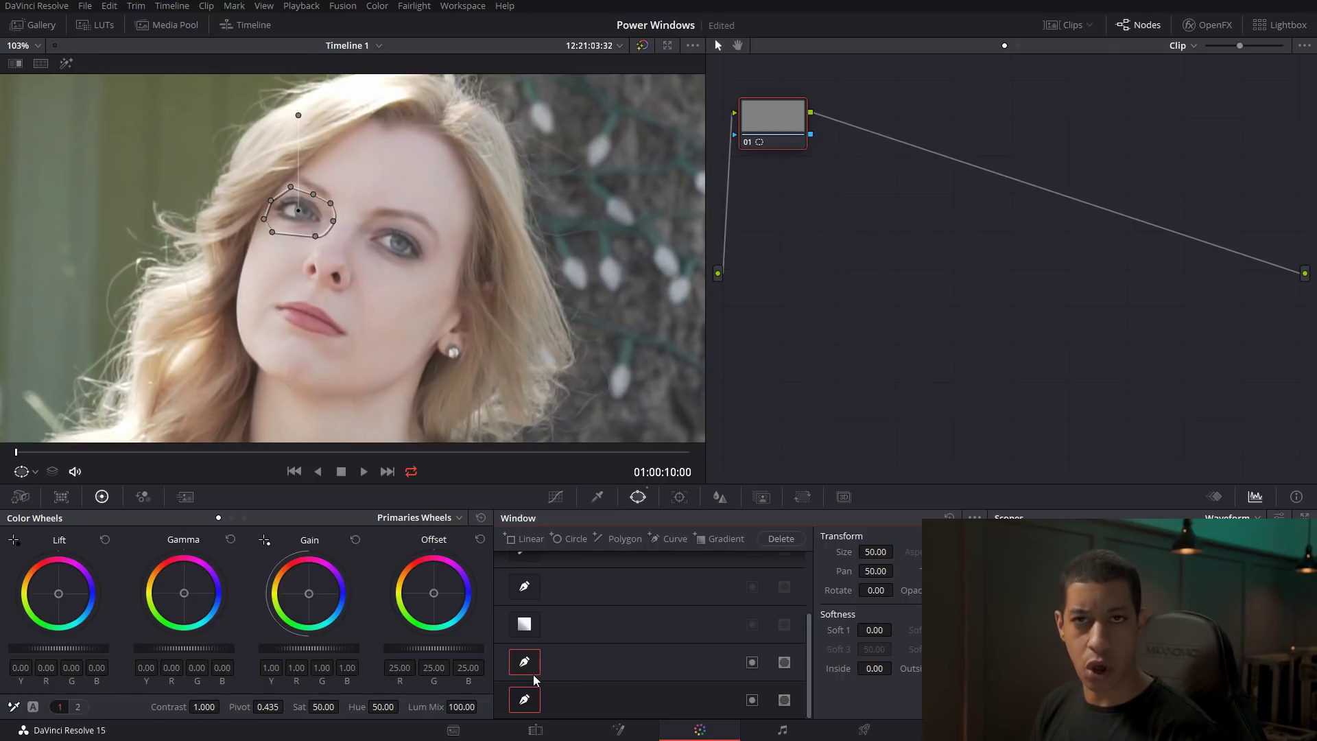
pyautogui.click(571, 661)
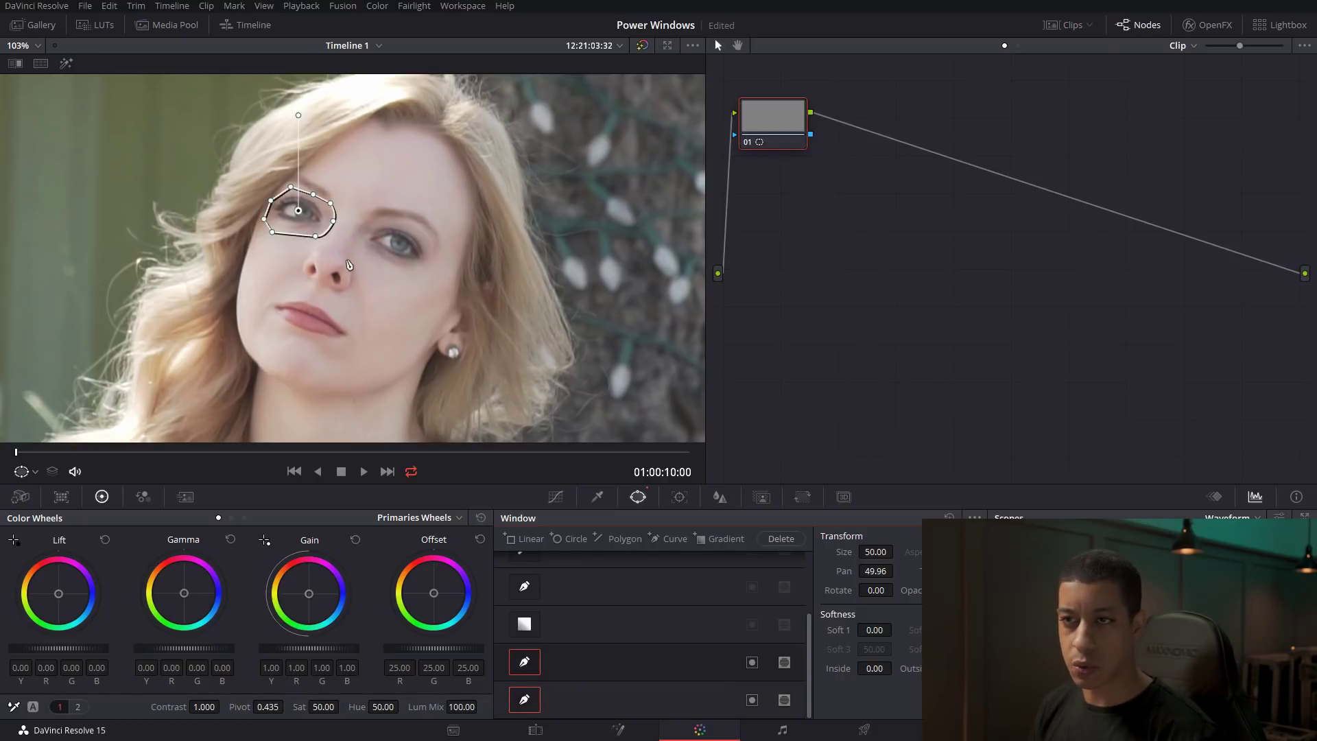
pyautogui.doubleClick(586, 660)
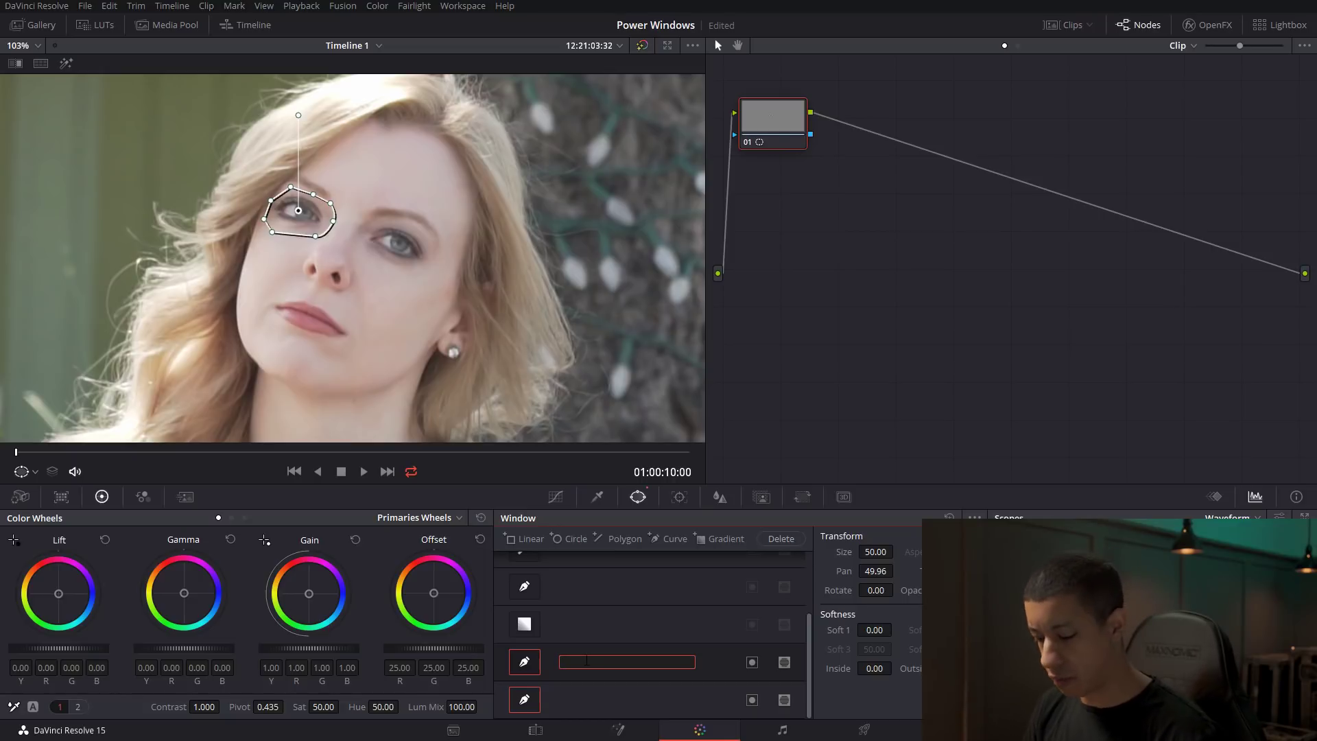
pyautogui.write('left')
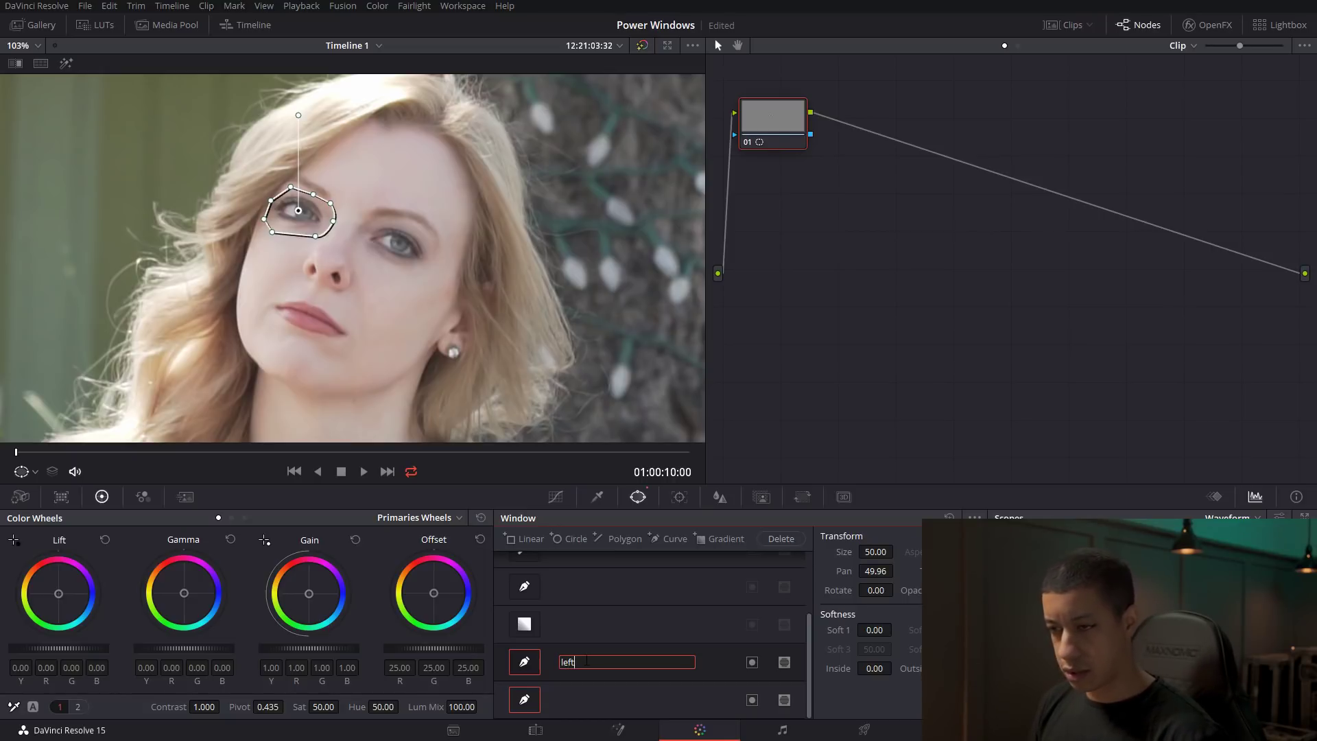
pyautogui.press('Return')
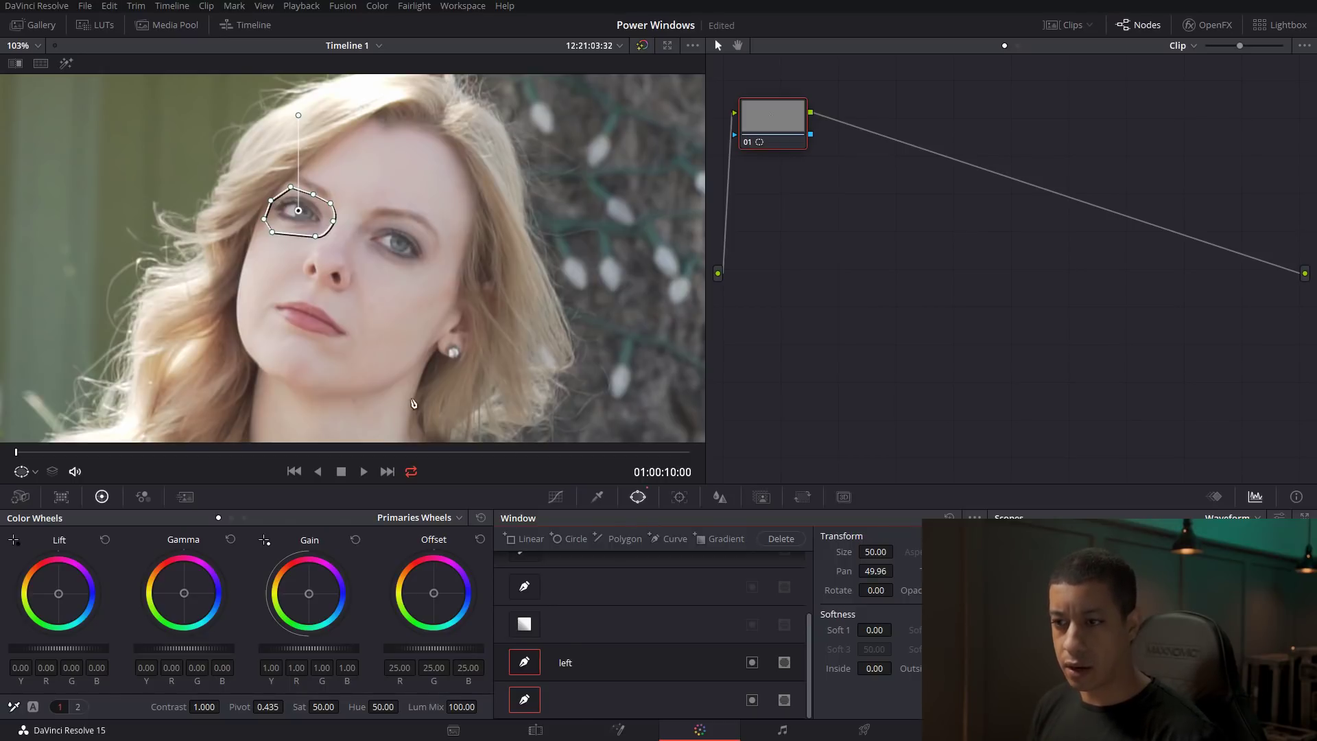
# Draw the second Curve window as a closed outline around the eye on the image's right side.
pyautogui.click(588, 700)
pyautogui.click(364, 224)
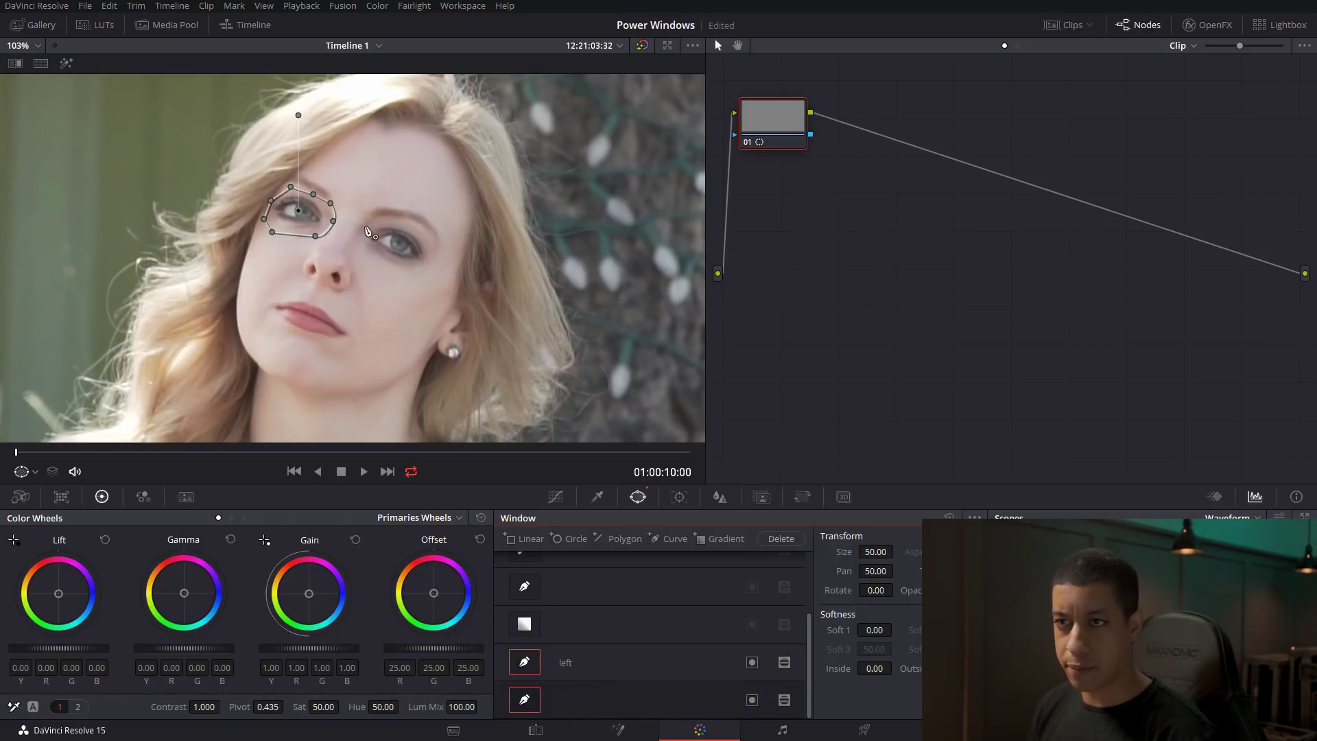
pyautogui.click(387, 219)
pyautogui.click(417, 221)
pyautogui.click(433, 239)
pyautogui.click(436, 261)
pyautogui.click(415, 279)
pyautogui.click(388, 270)
pyautogui.click(357, 253)
pyautogui.click(356, 227)
pyautogui.click(364, 224)
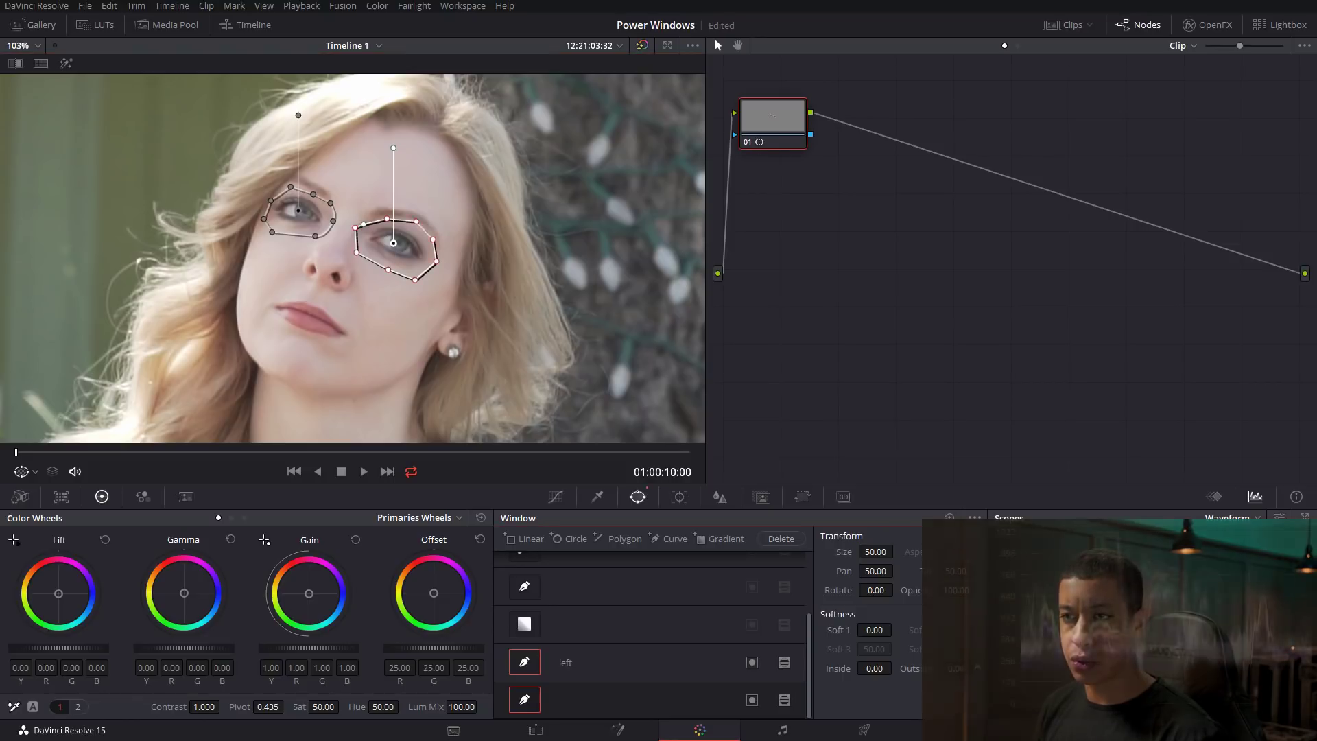
# Soften the second eye window to about 1.26 inside and 0.84 outside, and the "left" window to 1.28 inside and 0.86 outside.
pyautogui.moveTo(875, 668); pyautogui.dragTo(904, 667)
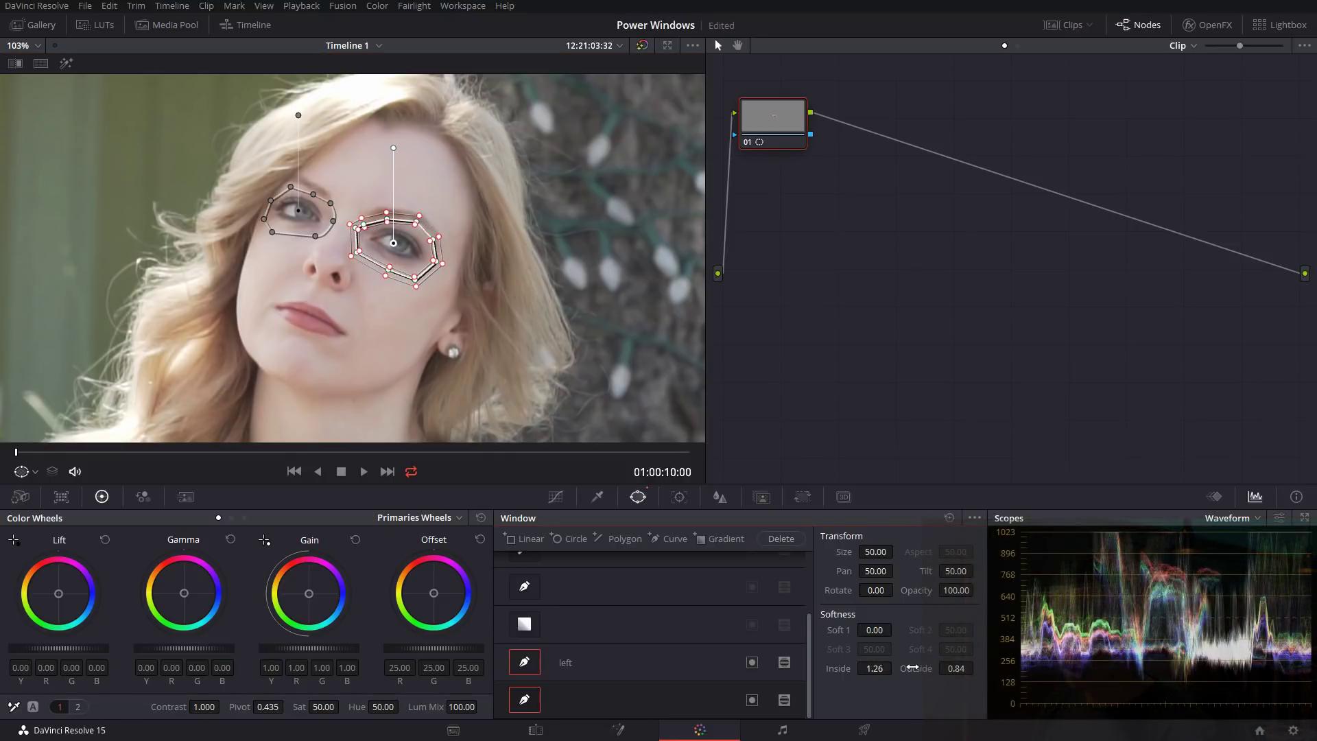
pyautogui.click(566, 662)
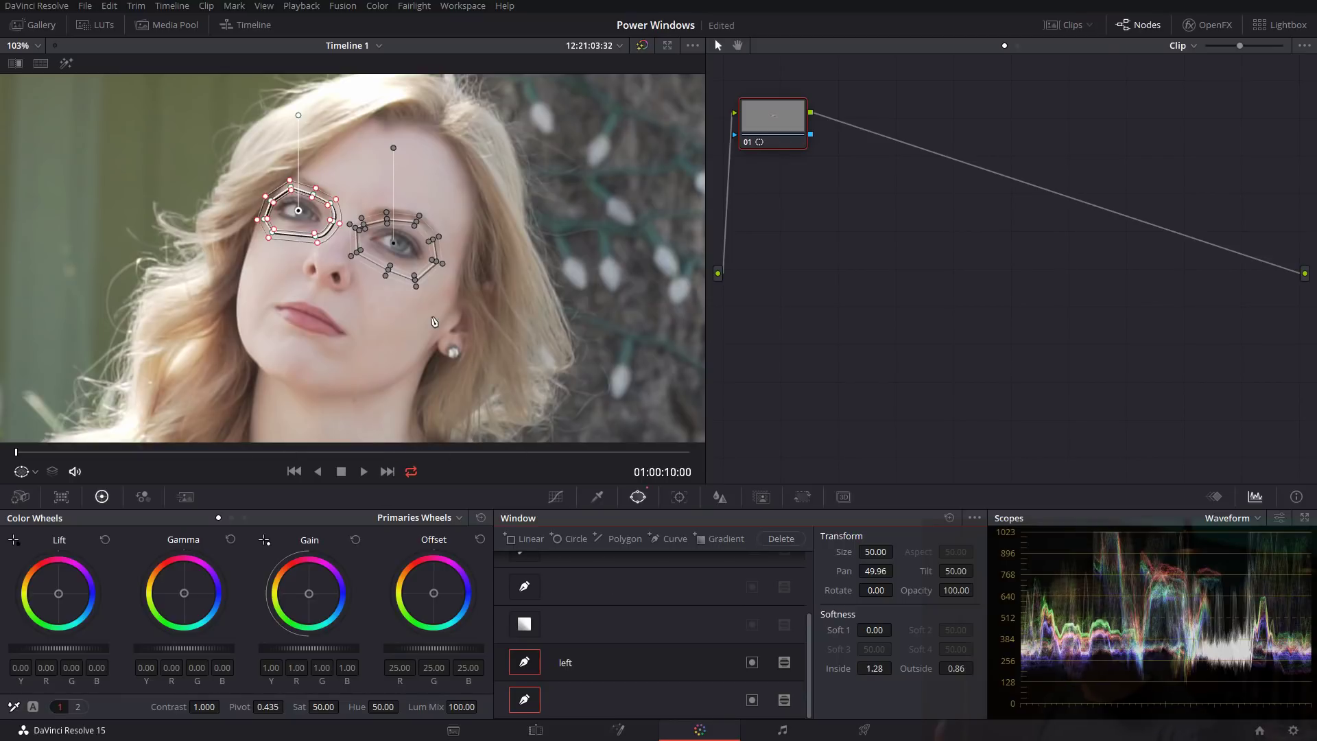
# Track the unnamed window around the eye on the image's right forward from the clip's first frame to its end.
pyautogui.moveTo(101, 452); pyautogui.dragTo(525, 453)
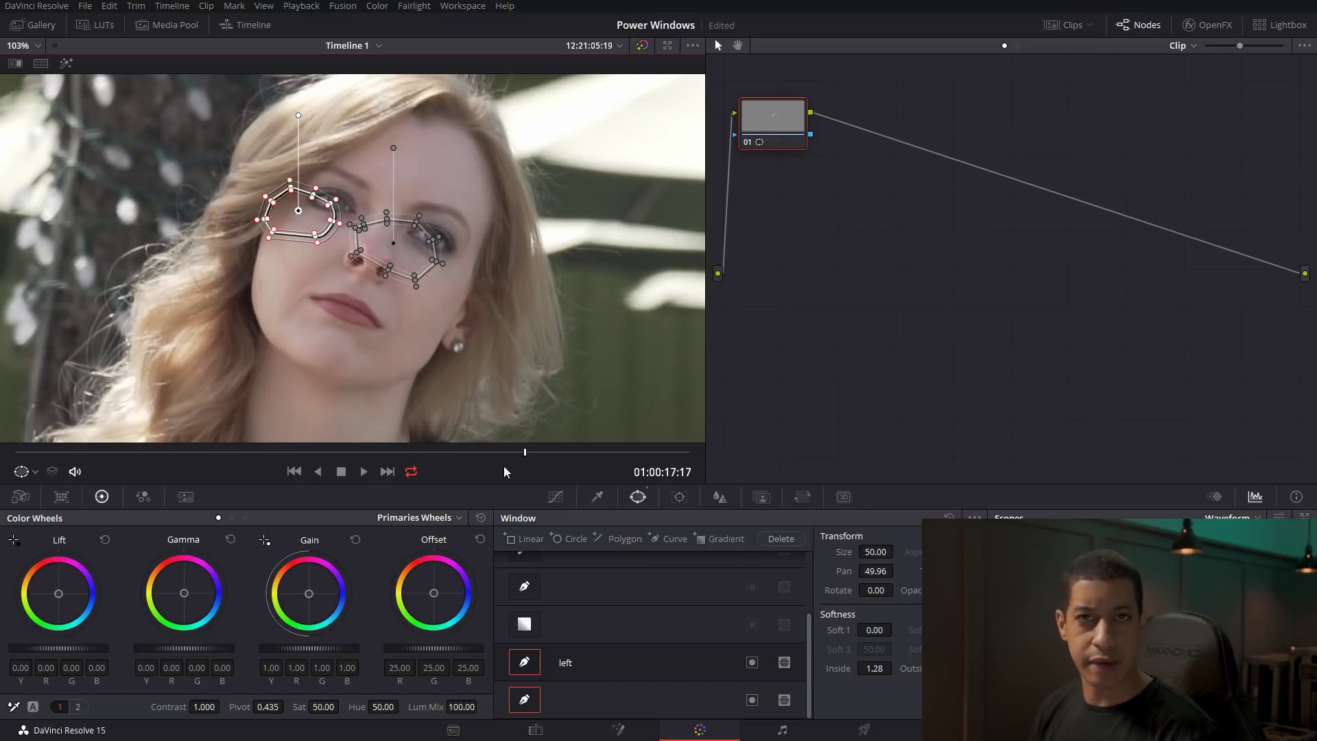
pyautogui.moveTo(525, 452); pyautogui.dragTo(15, 452)
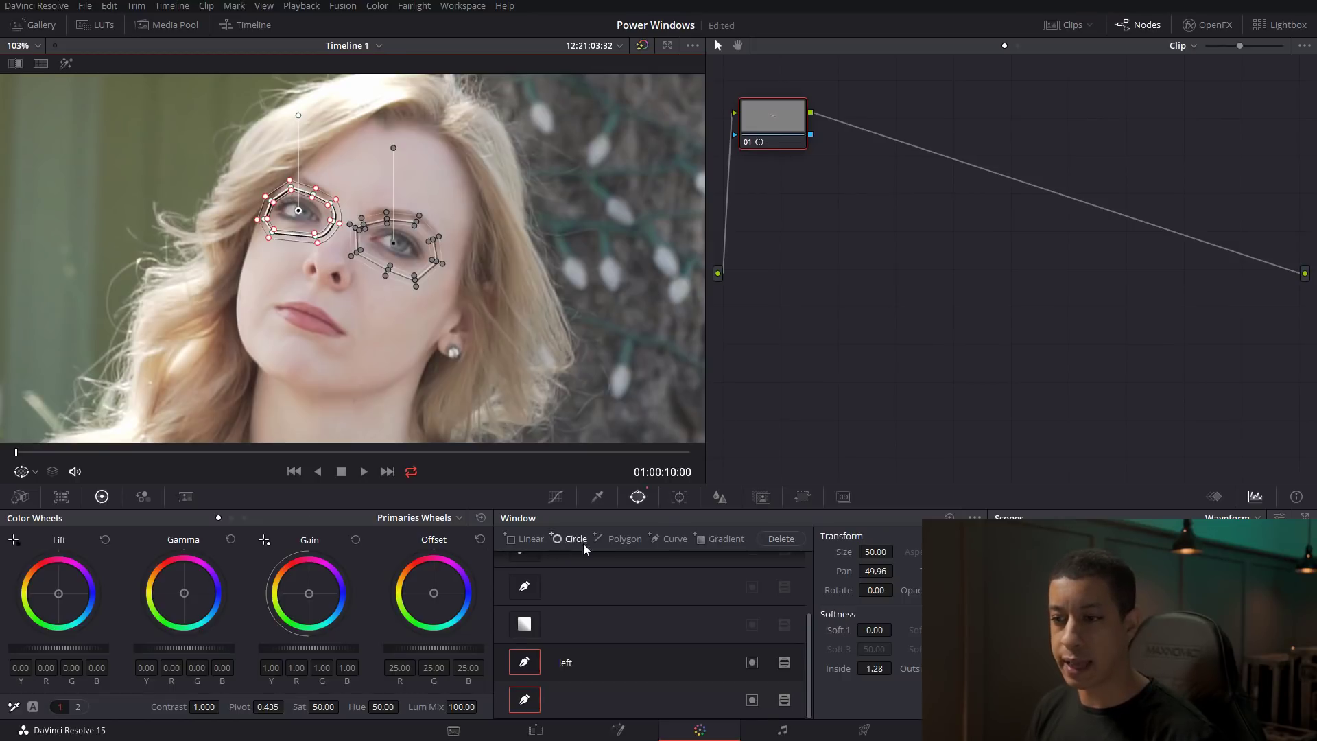
pyautogui.click(679, 498)
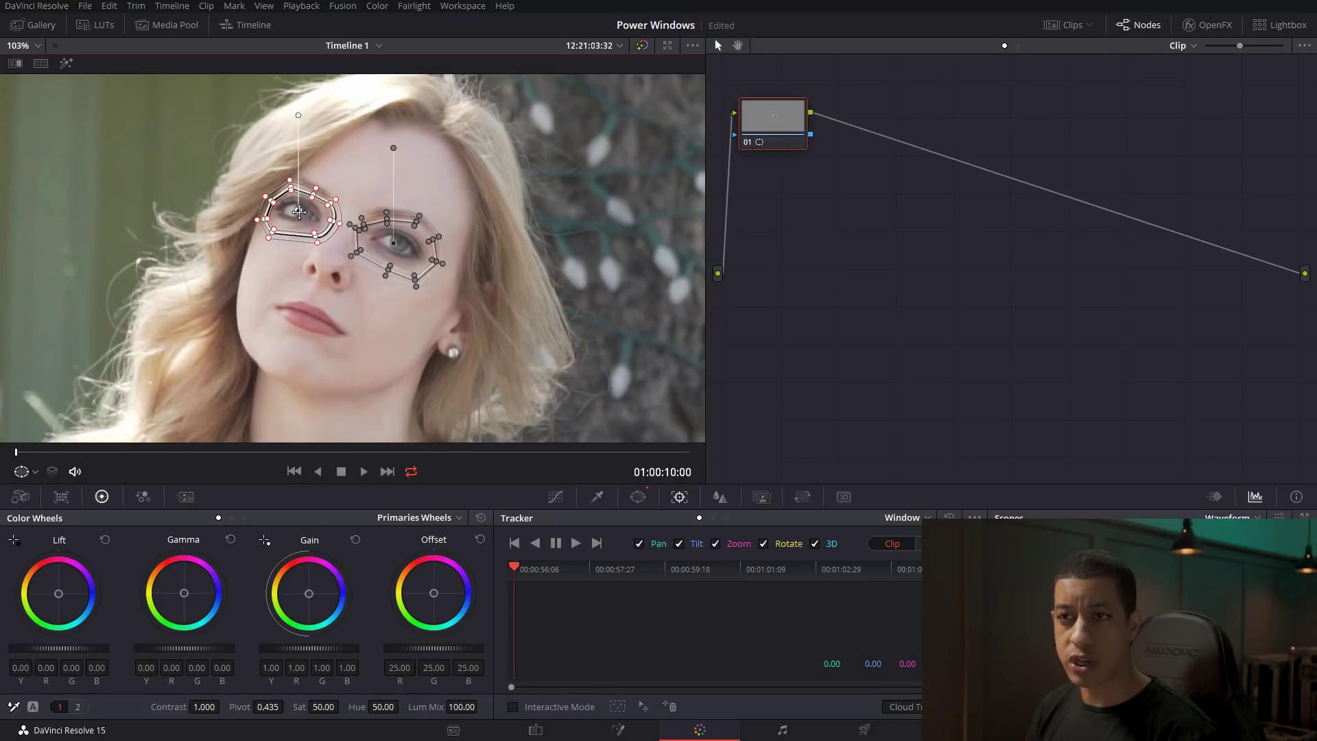
pyautogui.click(394, 245)
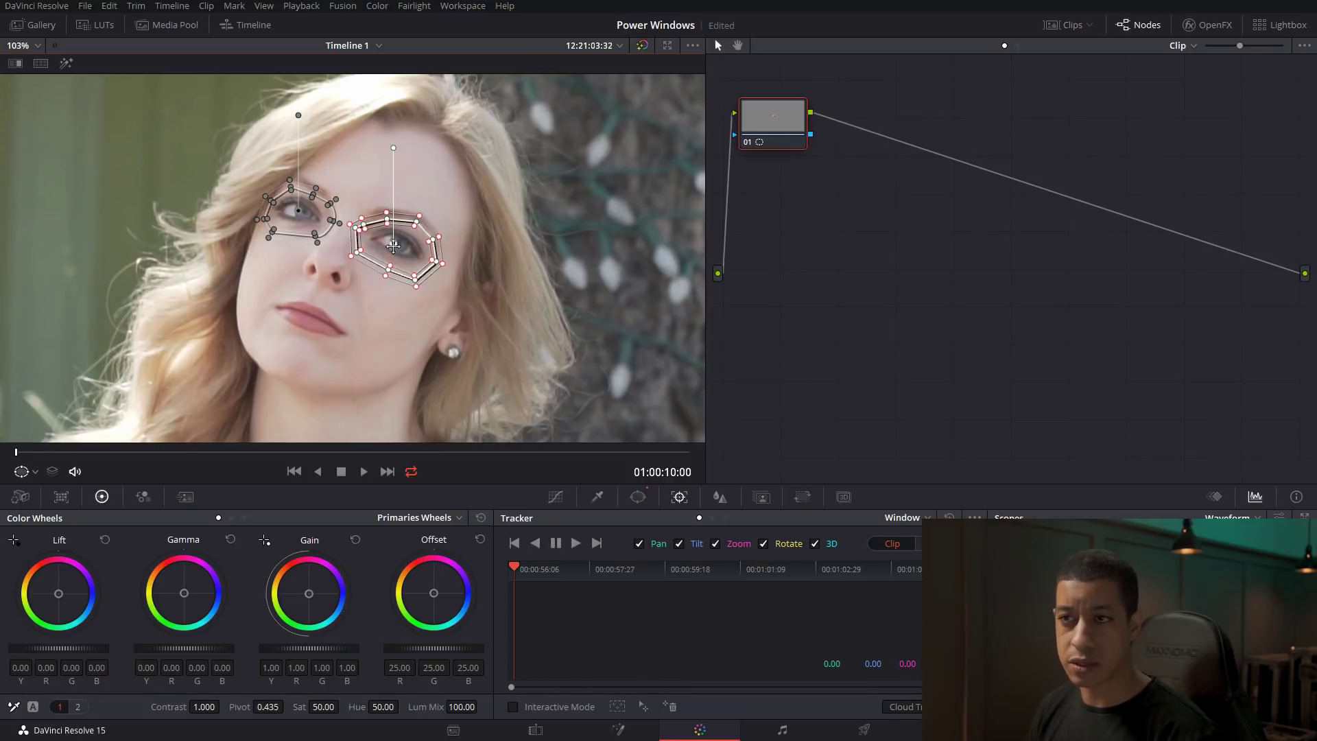
pyautogui.click(573, 544)
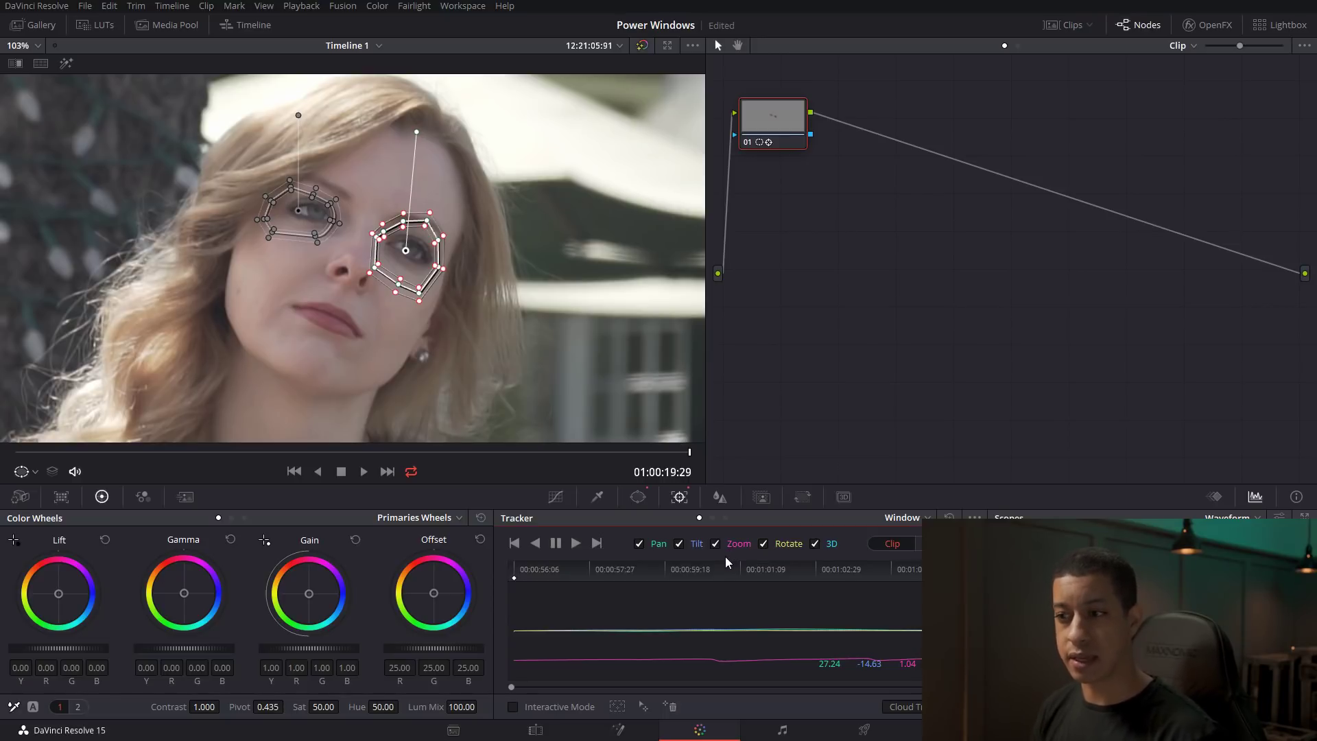
# Return to the clip's first frame and track the "left" eye window forward to the end.
pyautogui.press('Home')
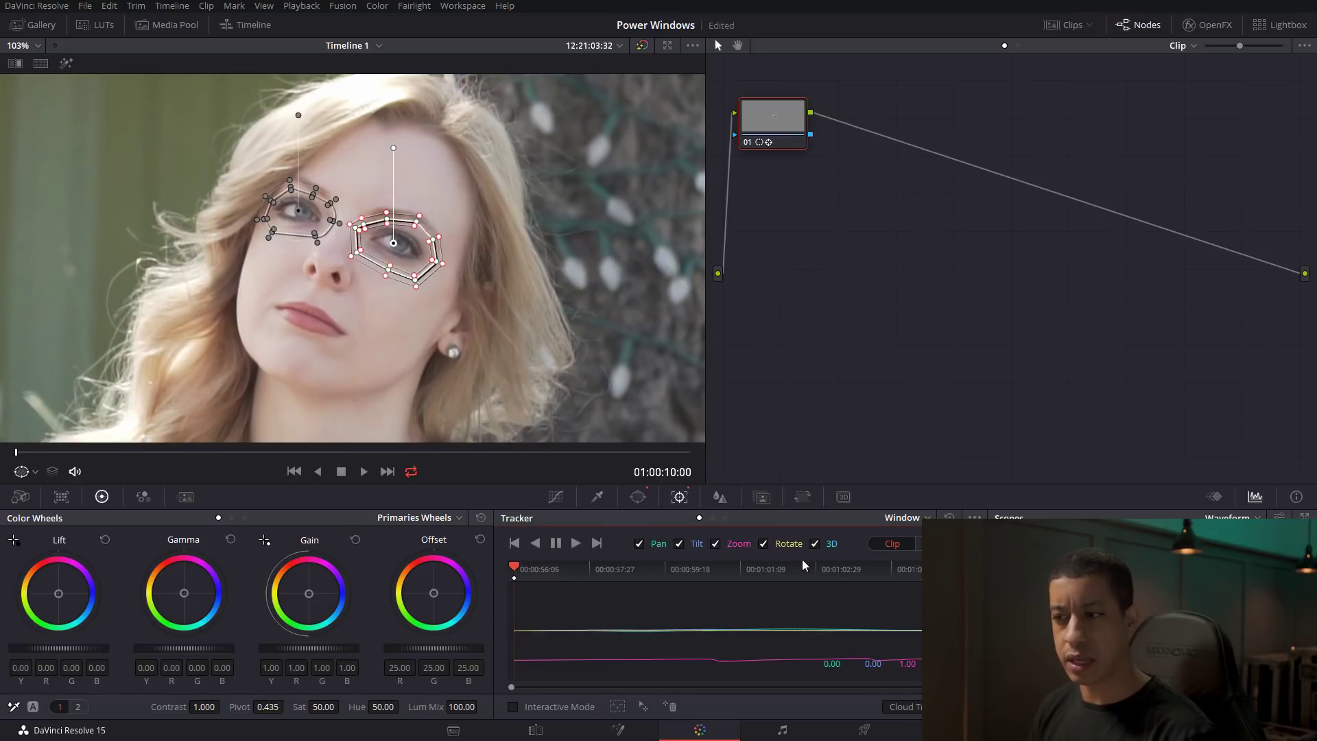
pyautogui.click(300, 210)
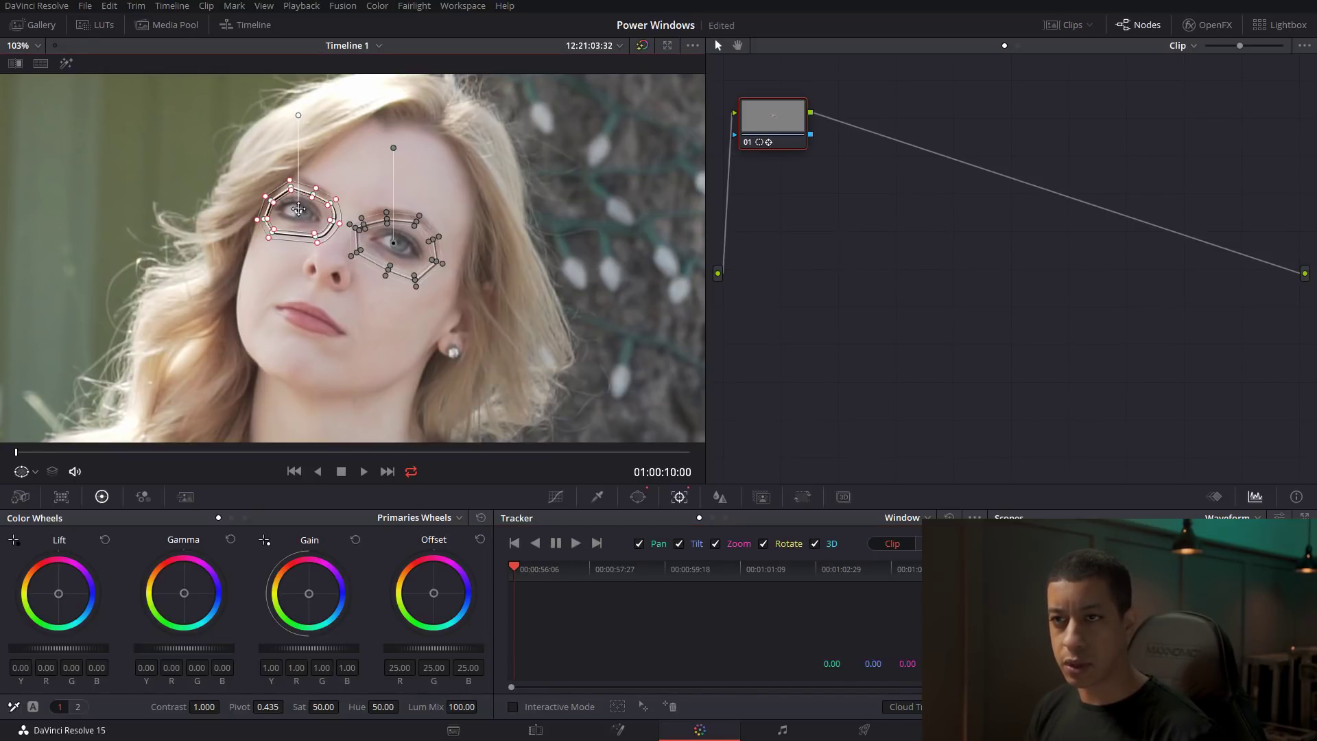
pyautogui.click(577, 543)
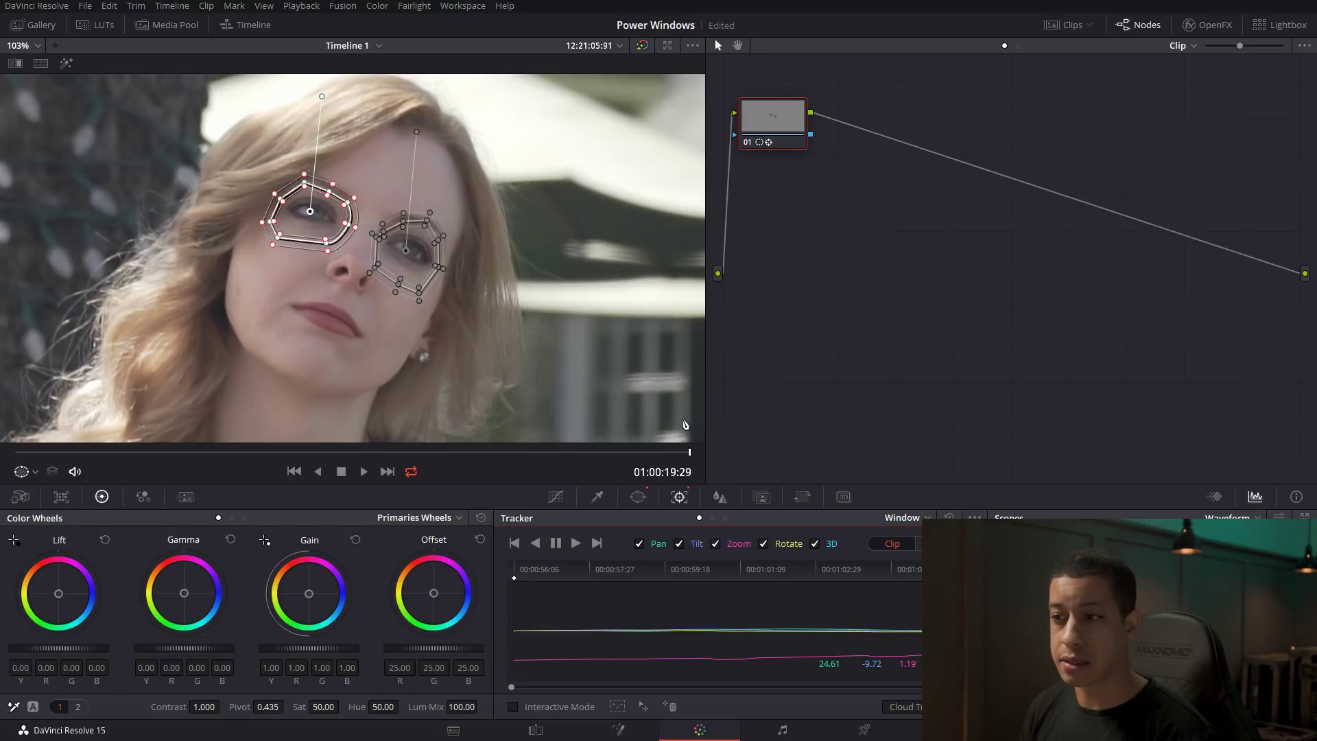
# Add midtone points on the custom curve on both sides of a slightly raised centre point to enhance the windowed eyes.
pyautogui.scroll(3, 318, 234)
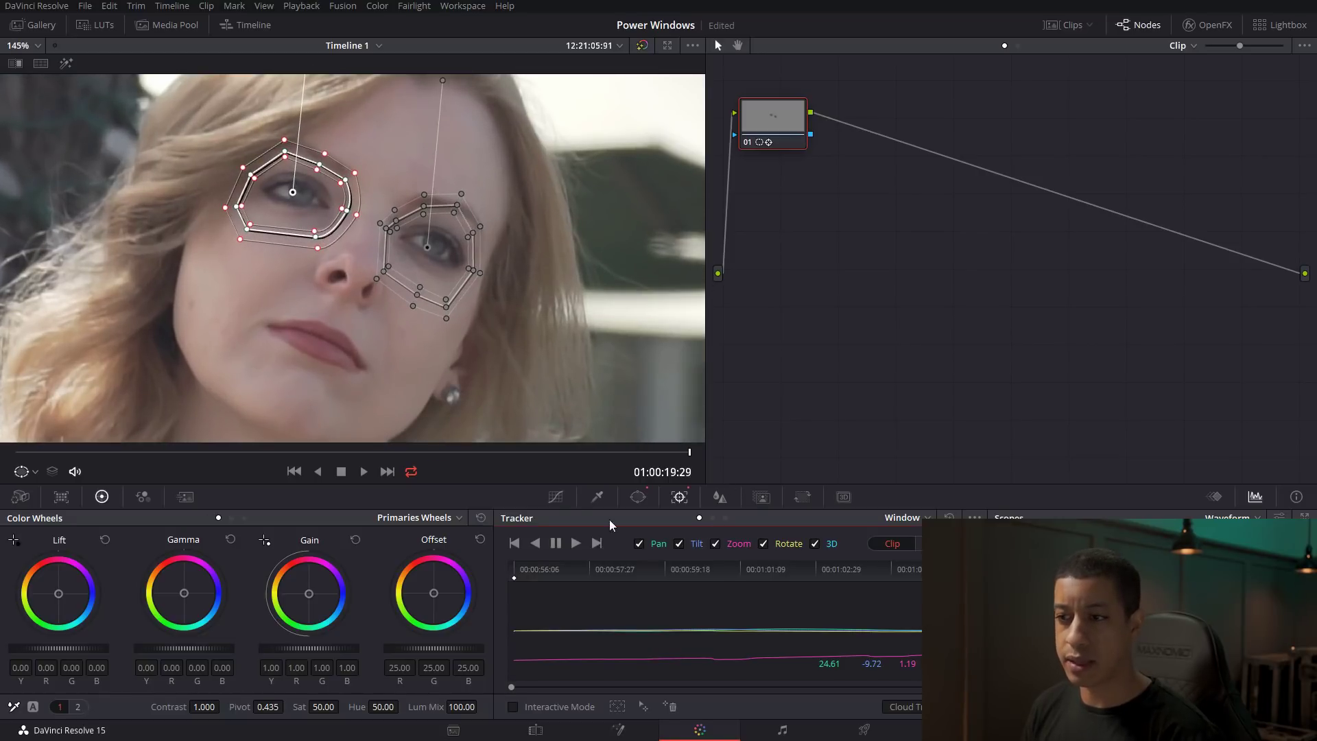
pyautogui.click(556, 496)
pyautogui.click(704, 518)
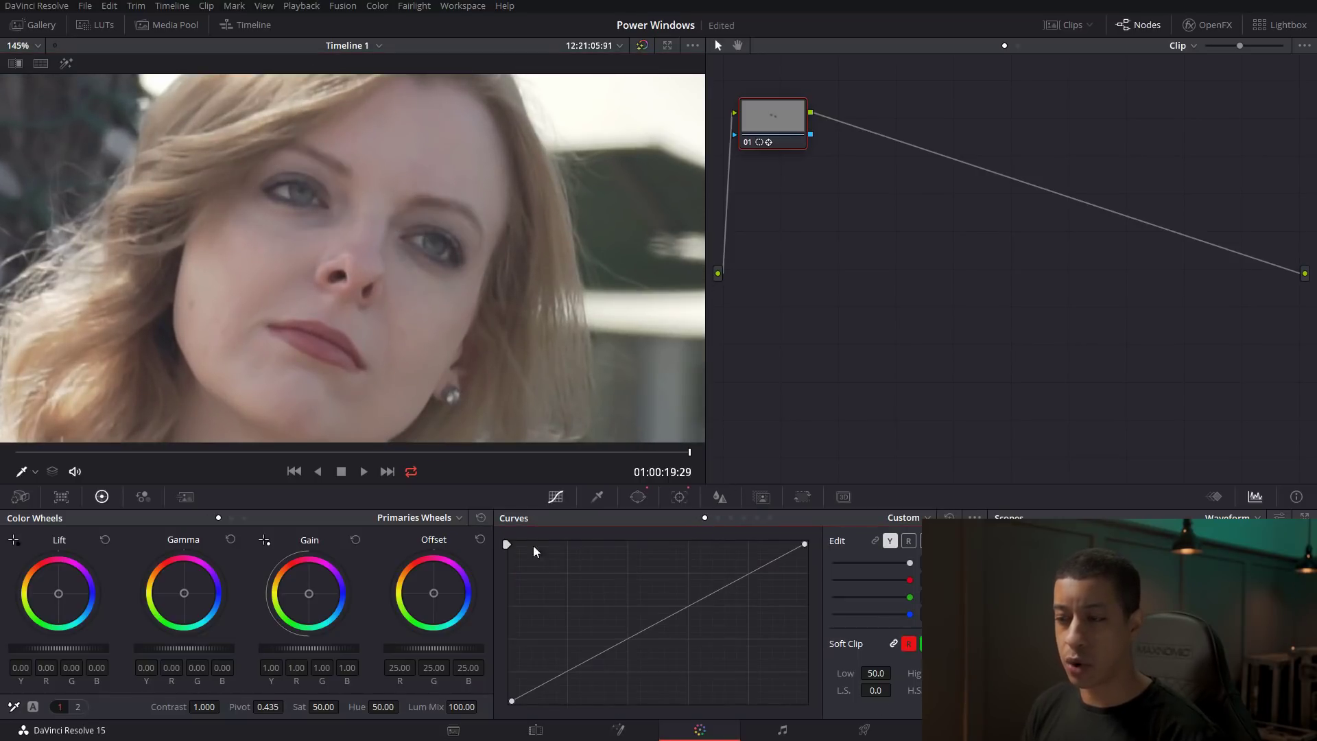
pyautogui.scroll(2, 333, 221)
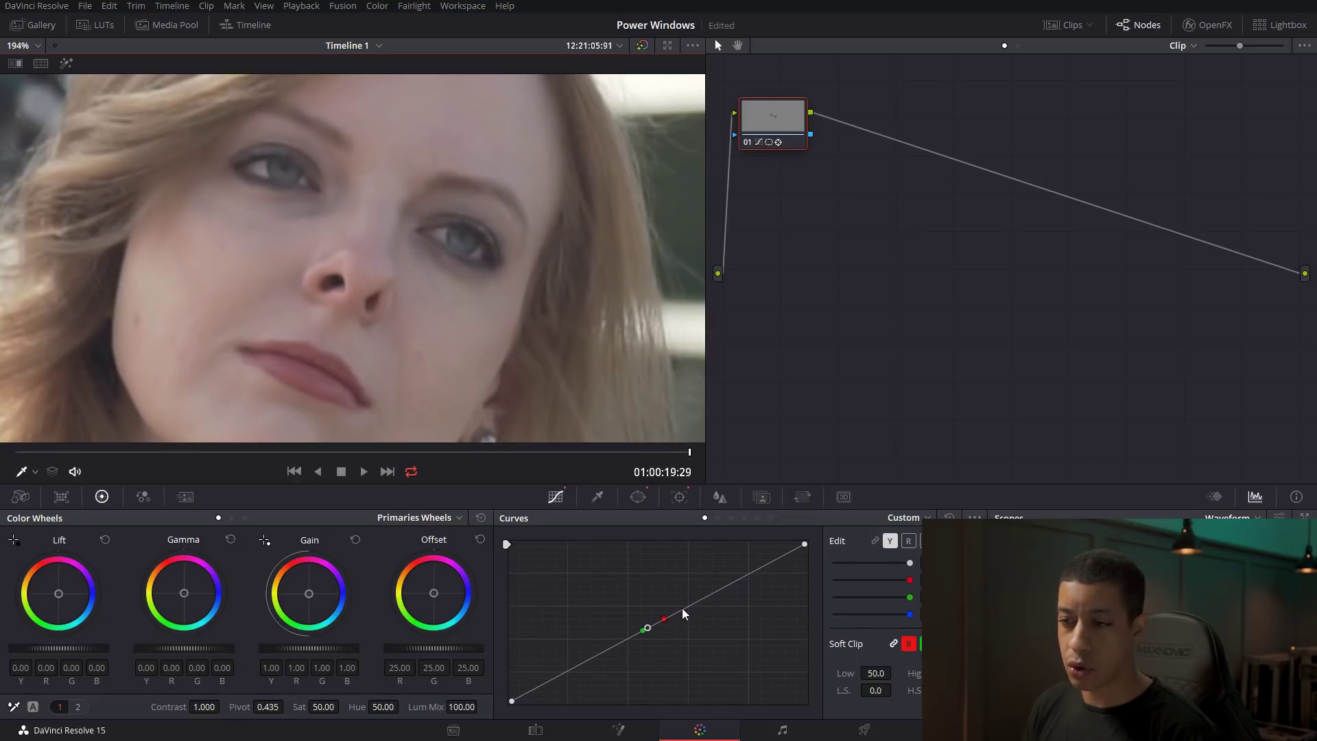
pyautogui.moveTo(685, 609)
pyautogui.mouseDown()
pyautogui.moveTo(699, 636)
pyautogui.moveTo(694, 619)
pyautogui.mouseUp()
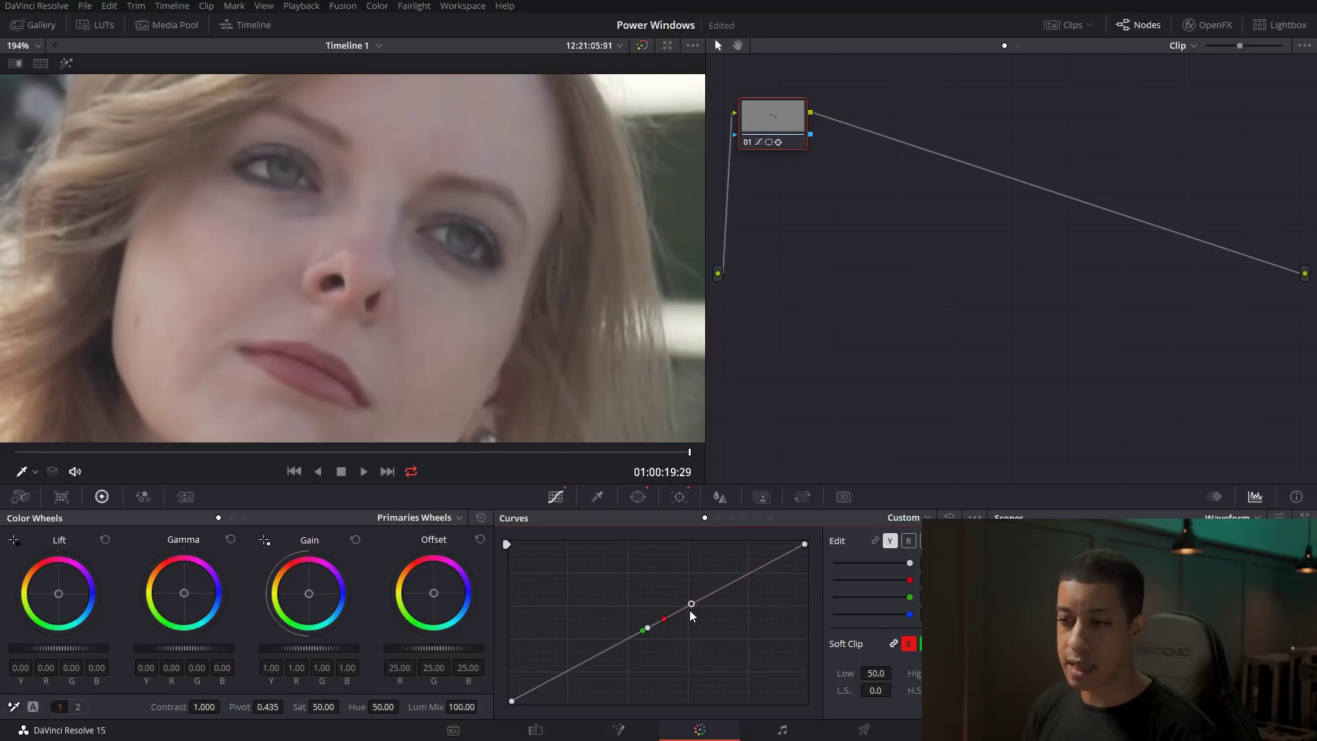
pyautogui.click(607, 648)
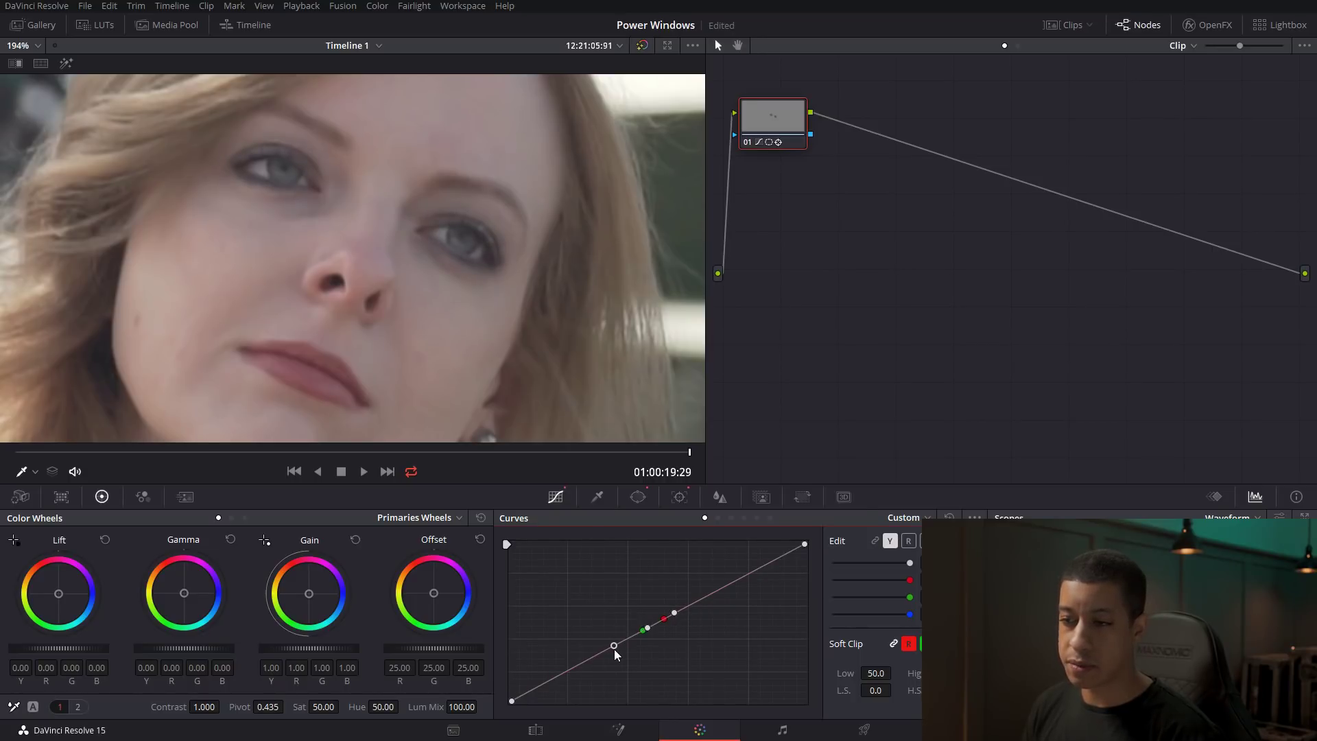
pyautogui.moveTo(648, 628); pyautogui.dragTo(647, 627)
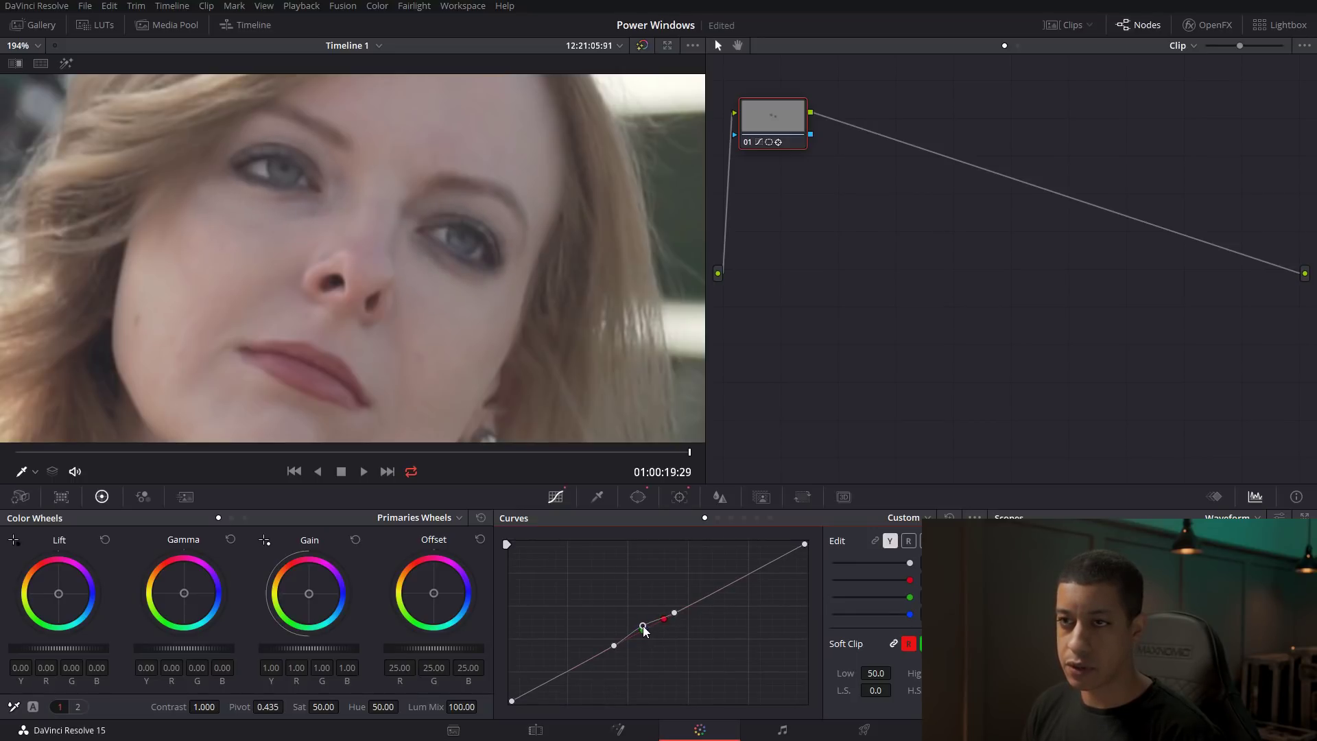
pyautogui.scroll(-5, 481, 343)
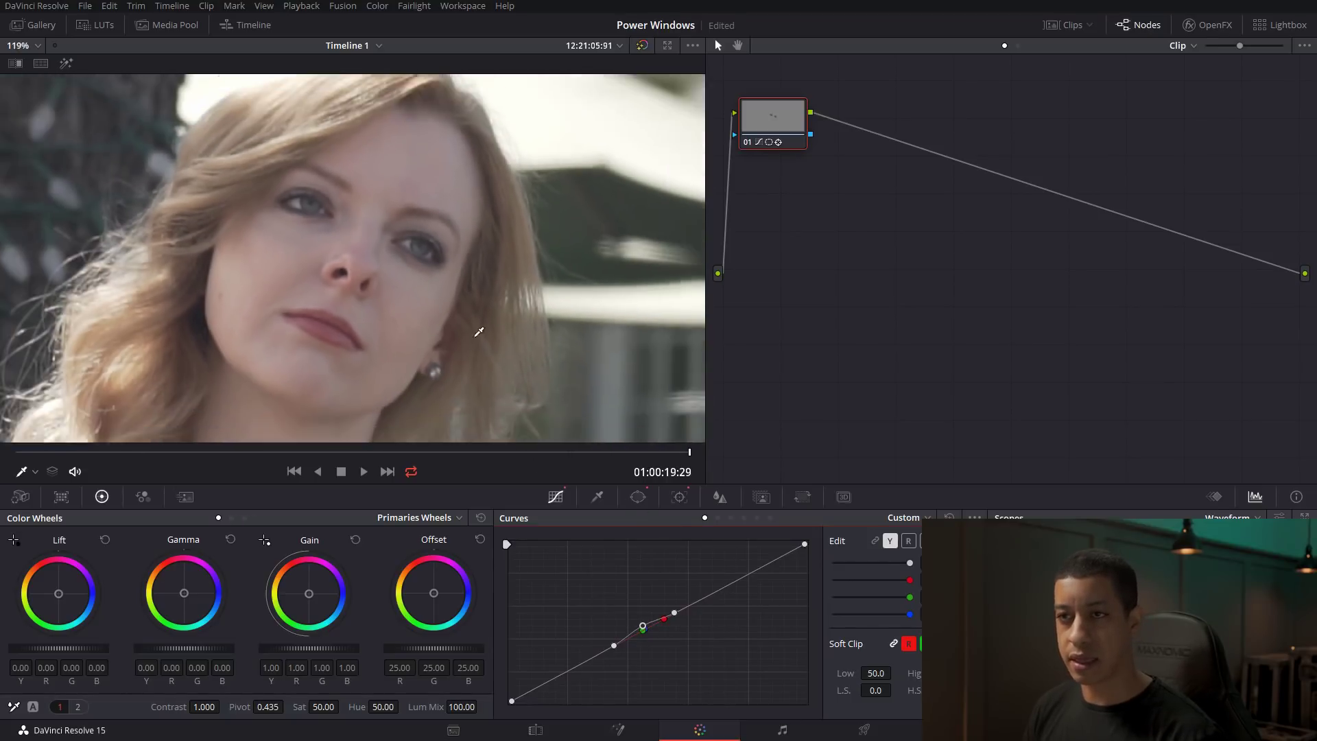
pyautogui.scroll(2, 311, 208)
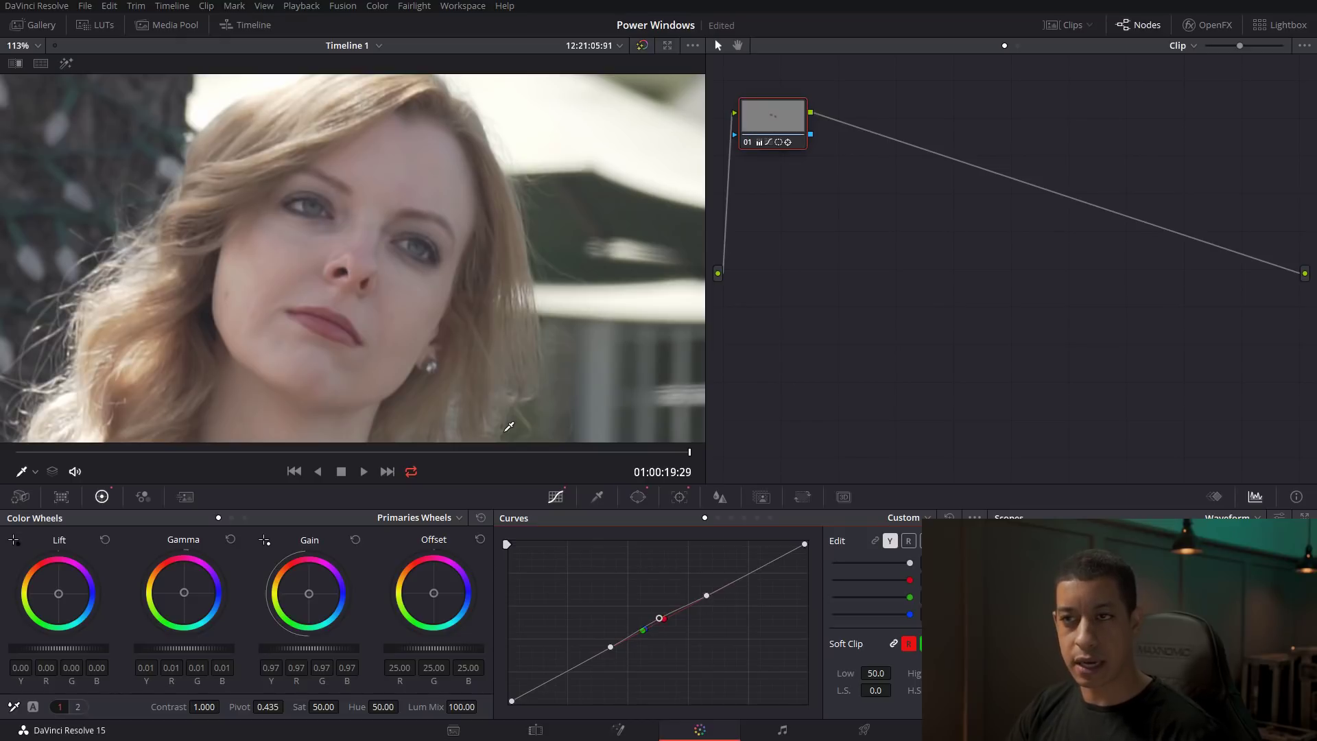
pyautogui.scroll(-5, 509, 427)
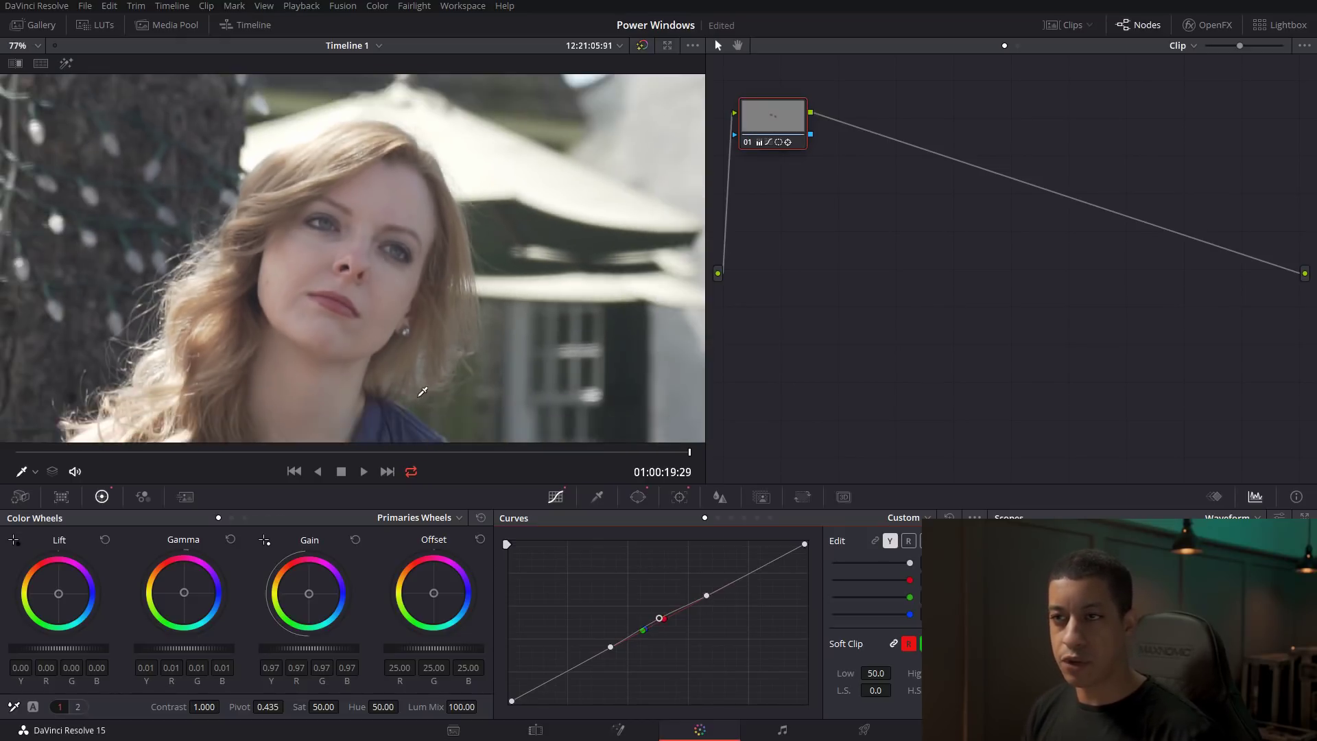
pyautogui.click(39, 45)
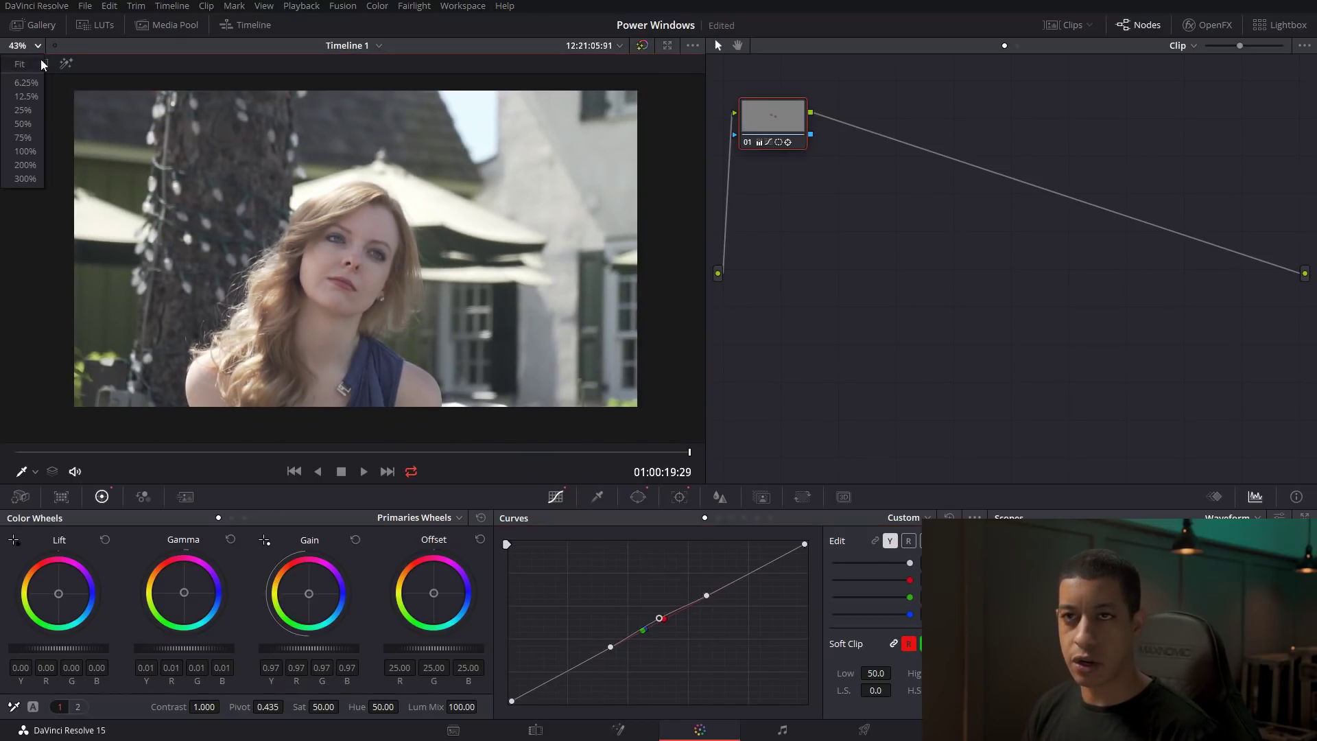
pyautogui.click(31, 68)
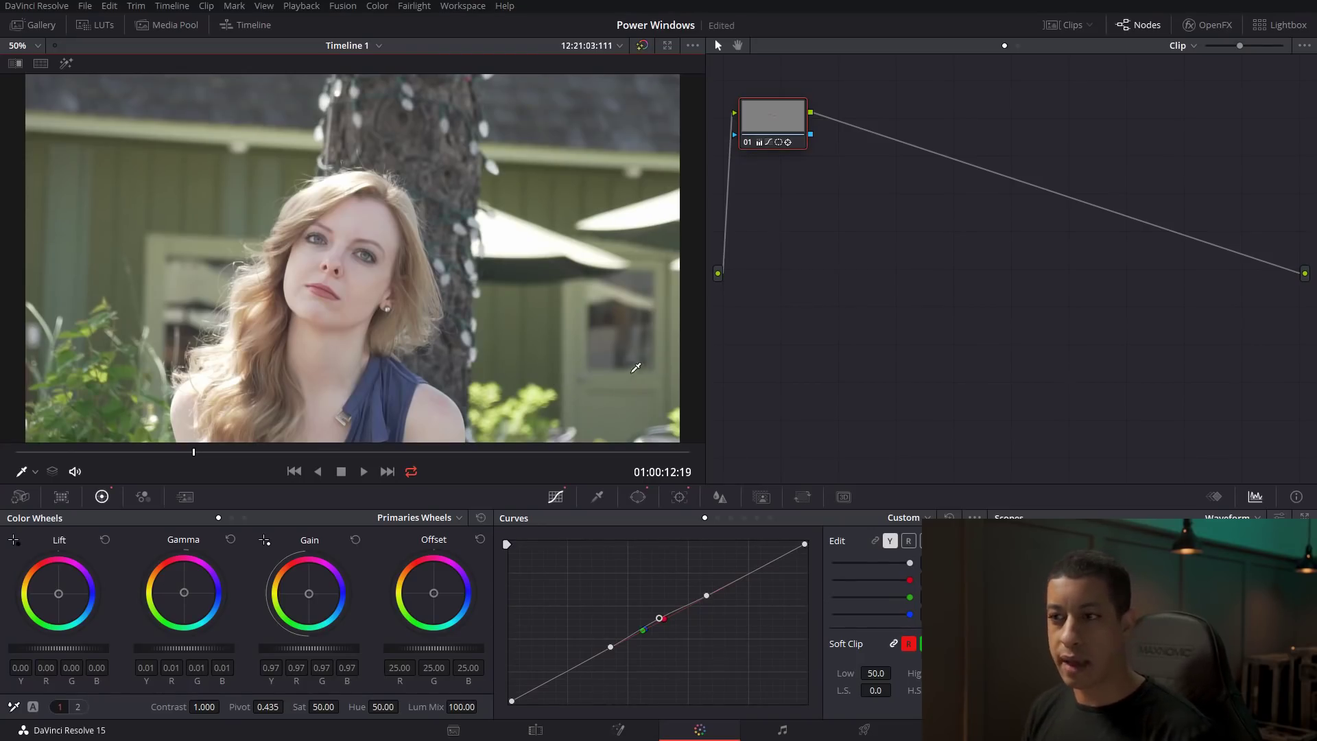
# Save the two eye windows as a new Power Windows preset named "eyes".
pyautogui.click(638, 498)
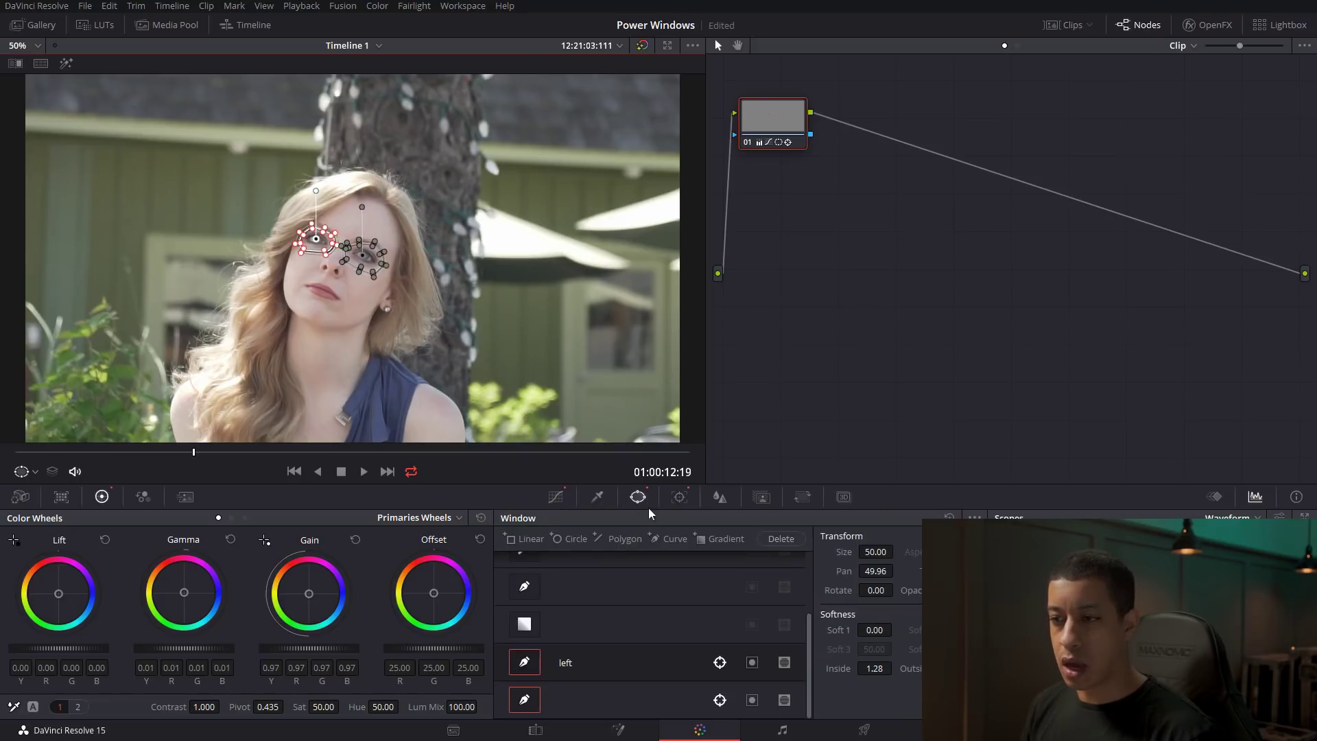
pyautogui.scroll(2, 326, 208)
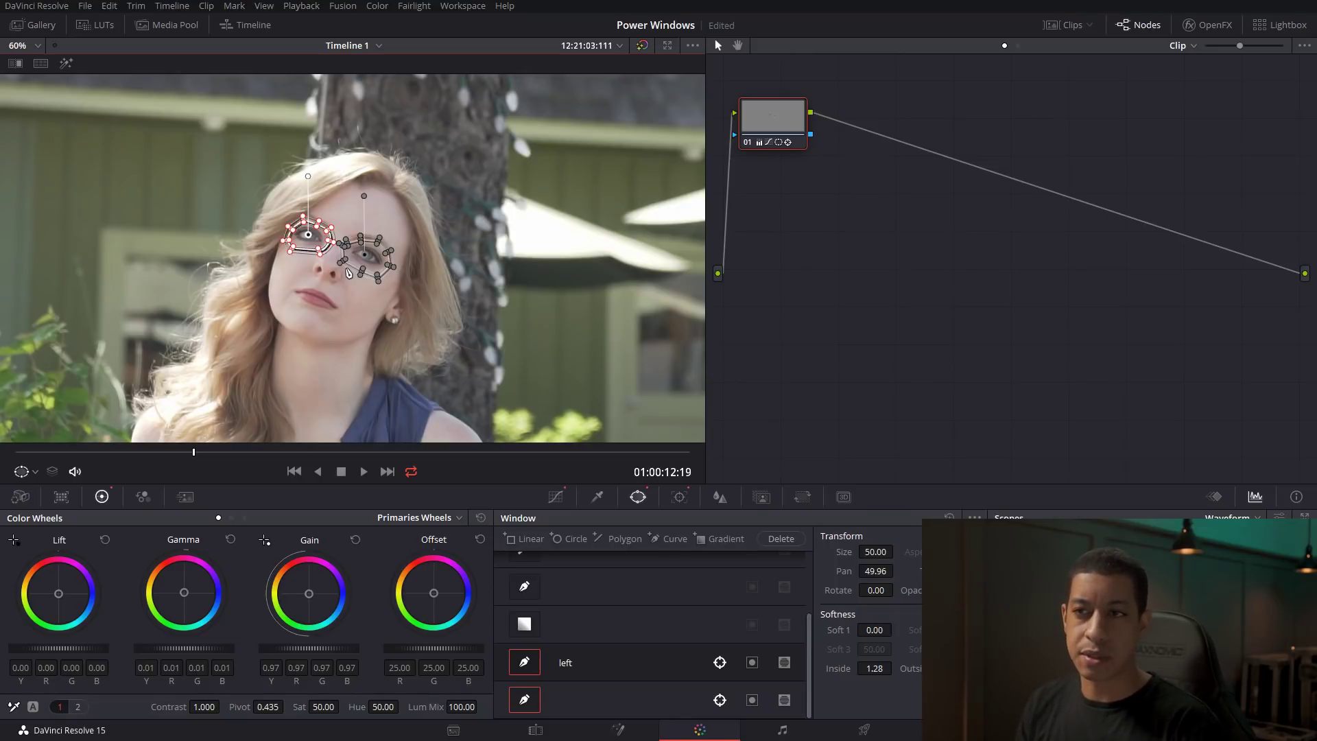
pyautogui.scroll(2, 601, 621)
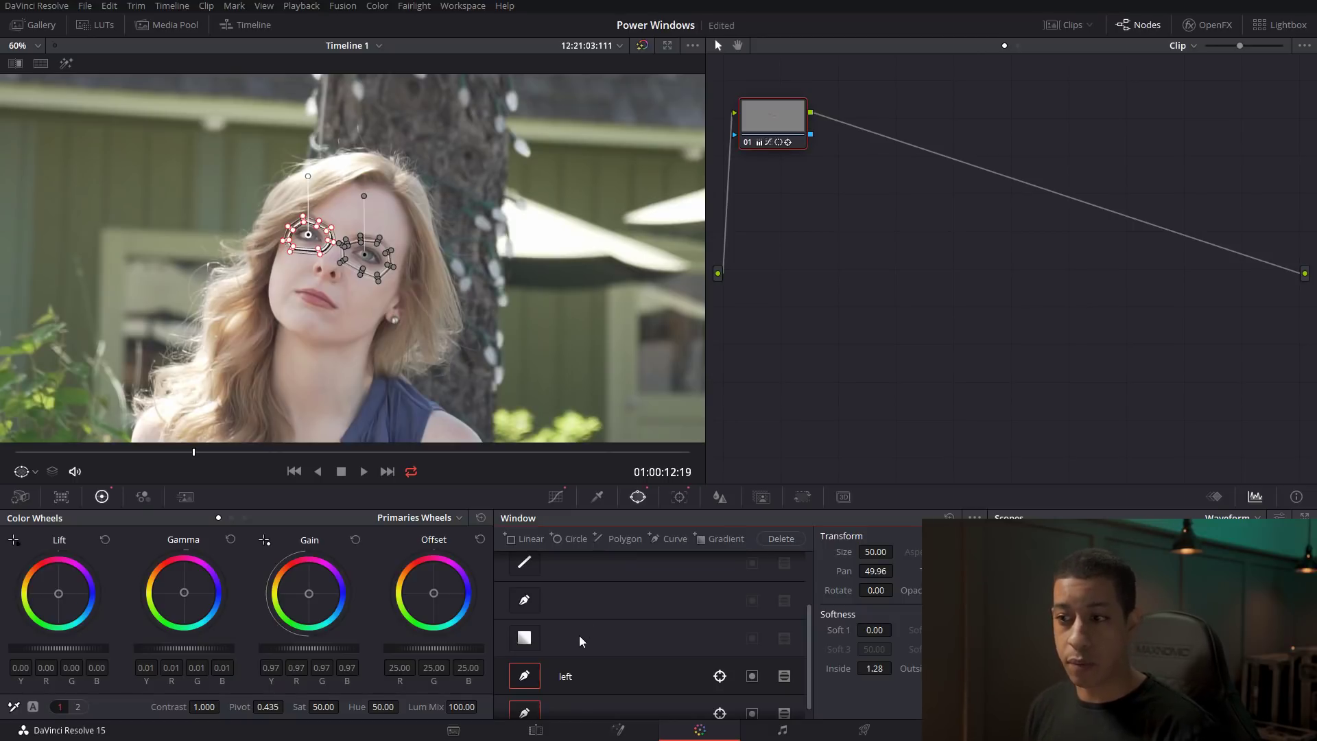
pyautogui.scroll(-1, 659, 658)
pyautogui.click(974, 518)
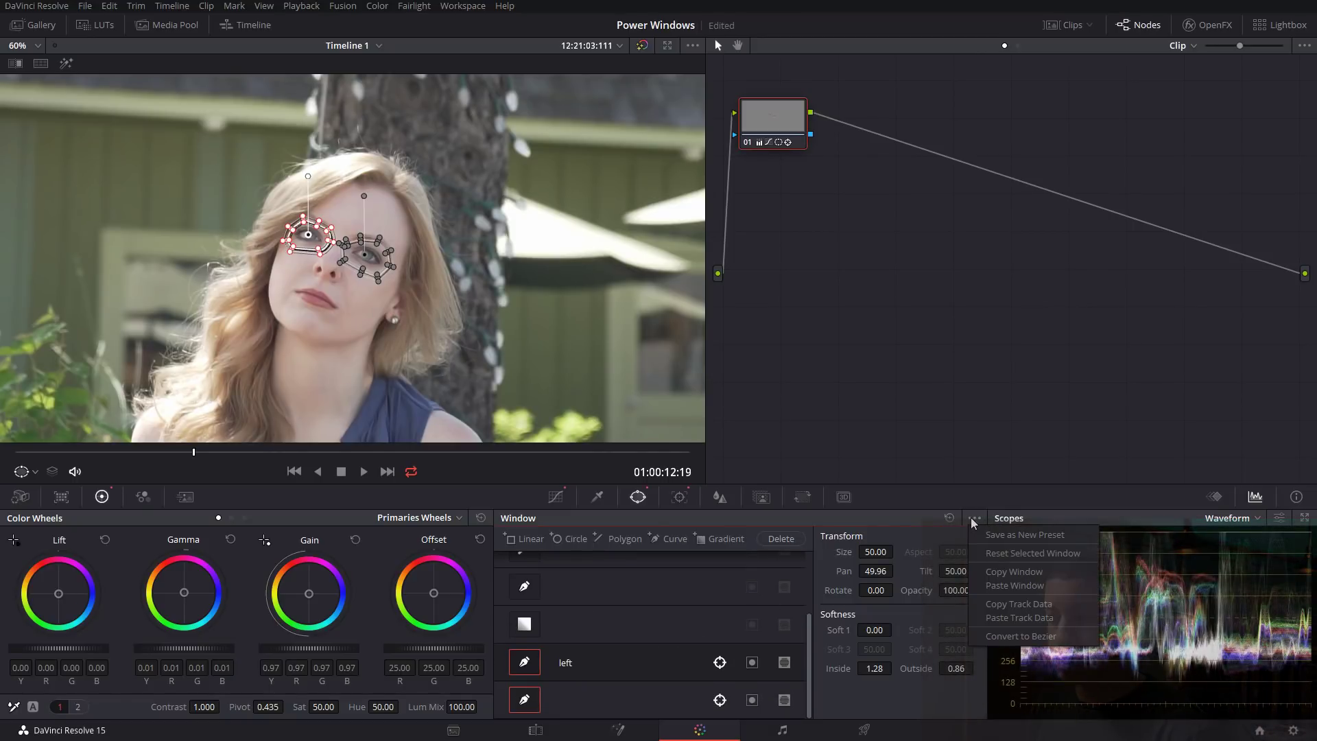
pyautogui.click(998, 537)
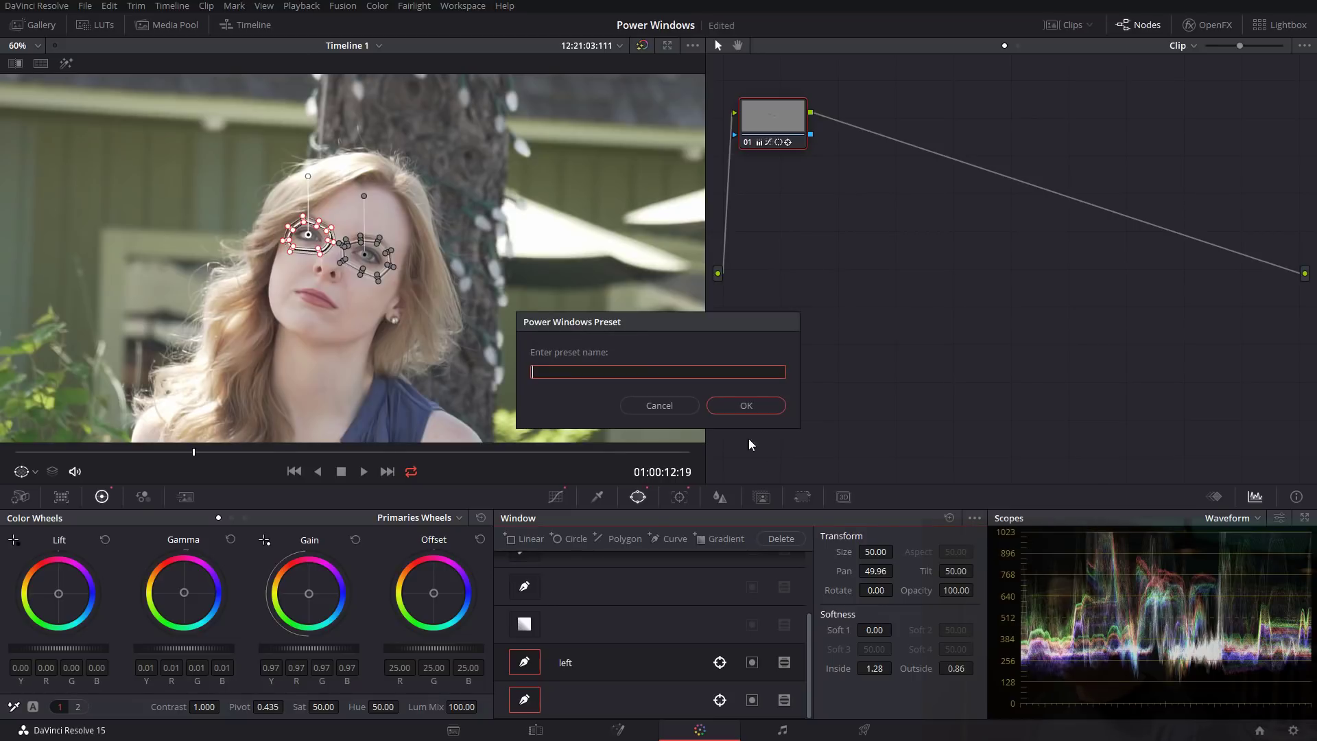
pyautogui.write('eyes')
pyautogui.press('Return')
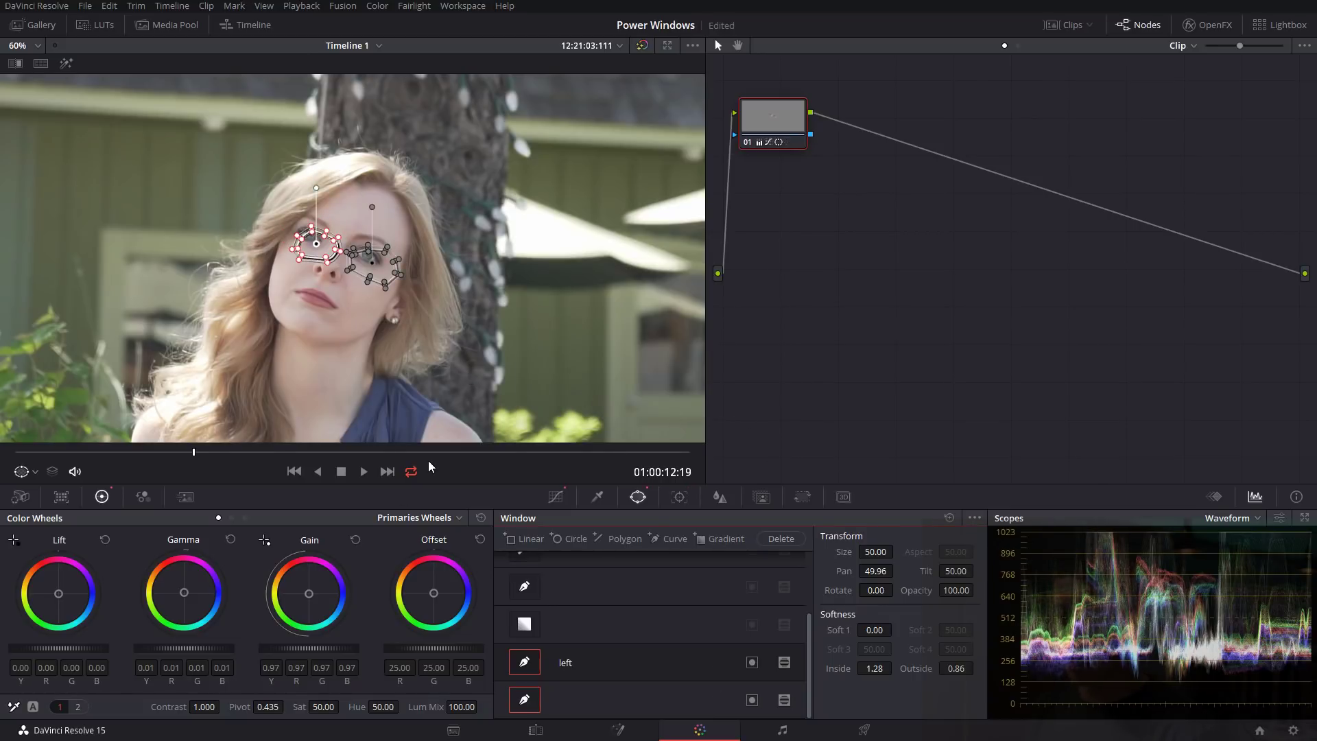
# Return to the woman clip's first frame and apply the saved "eyes" window preset.
pyautogui.moveTo(206, 451); pyautogui.dragTo(16, 452)
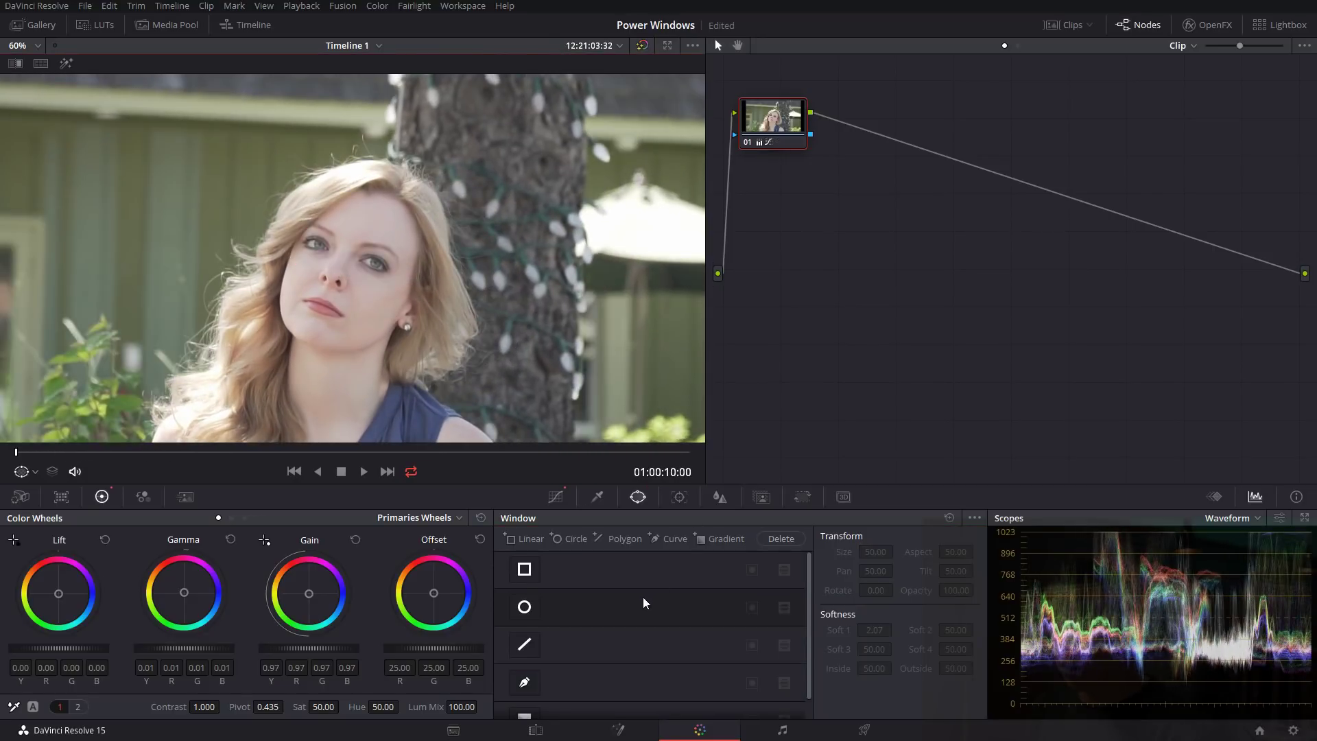
pyautogui.click(974, 519)
pyautogui.click(996, 546)
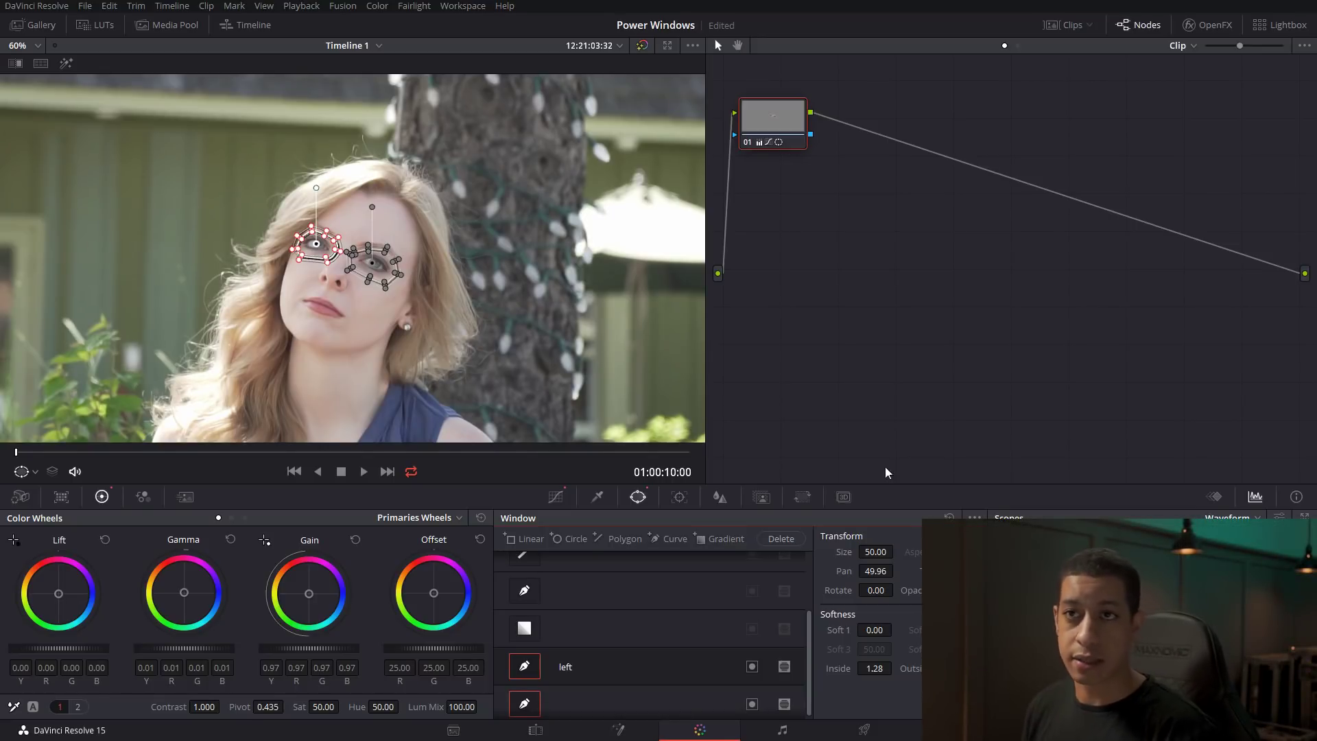
# Switch to clip 03, the aerial road shot, and fit its whole frame in the viewer.
pyautogui.click(1067, 26)
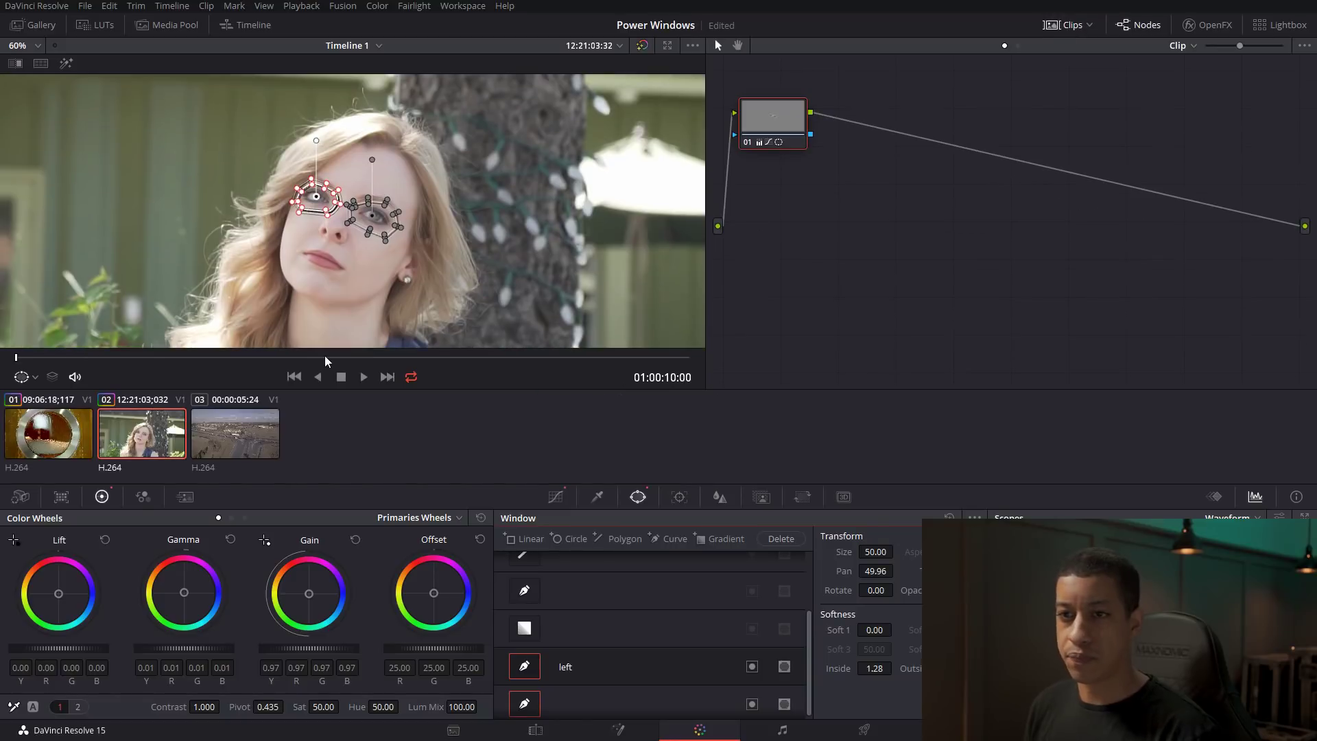
pyautogui.click(224, 449)
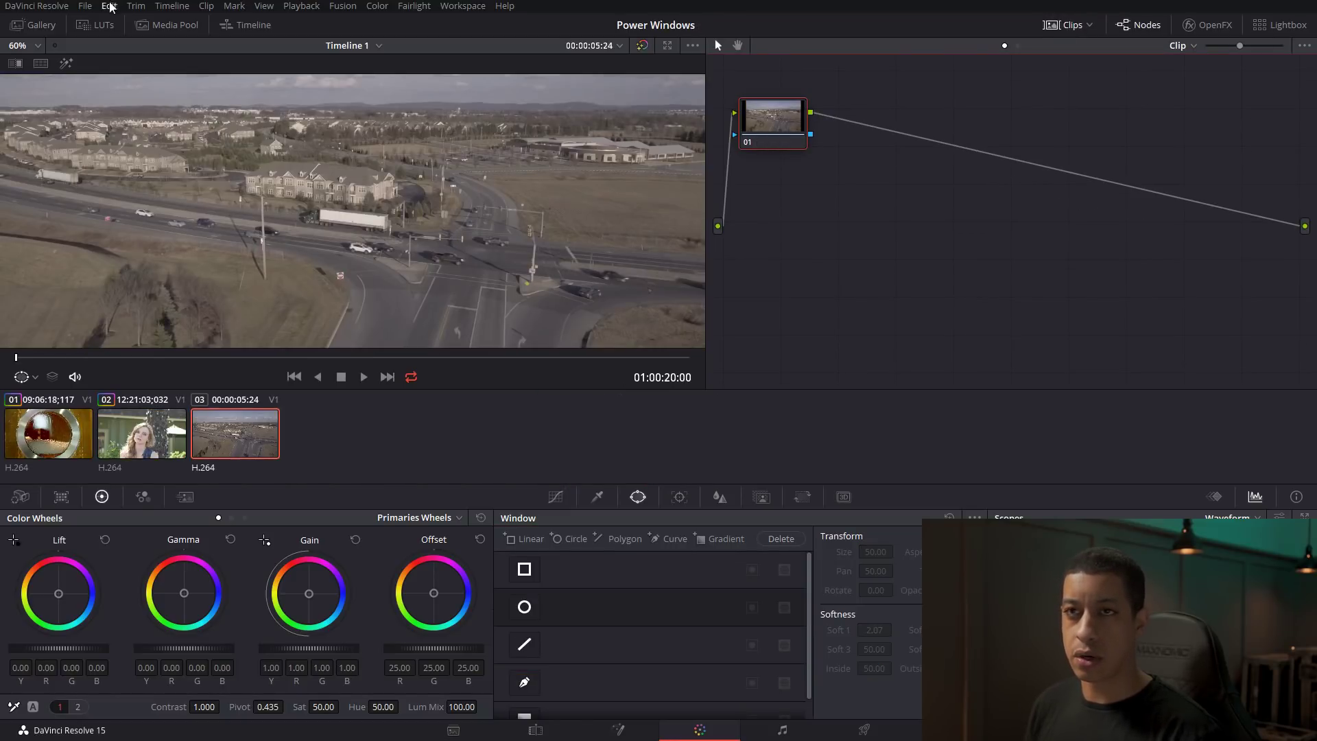
pyautogui.click(1067, 26)
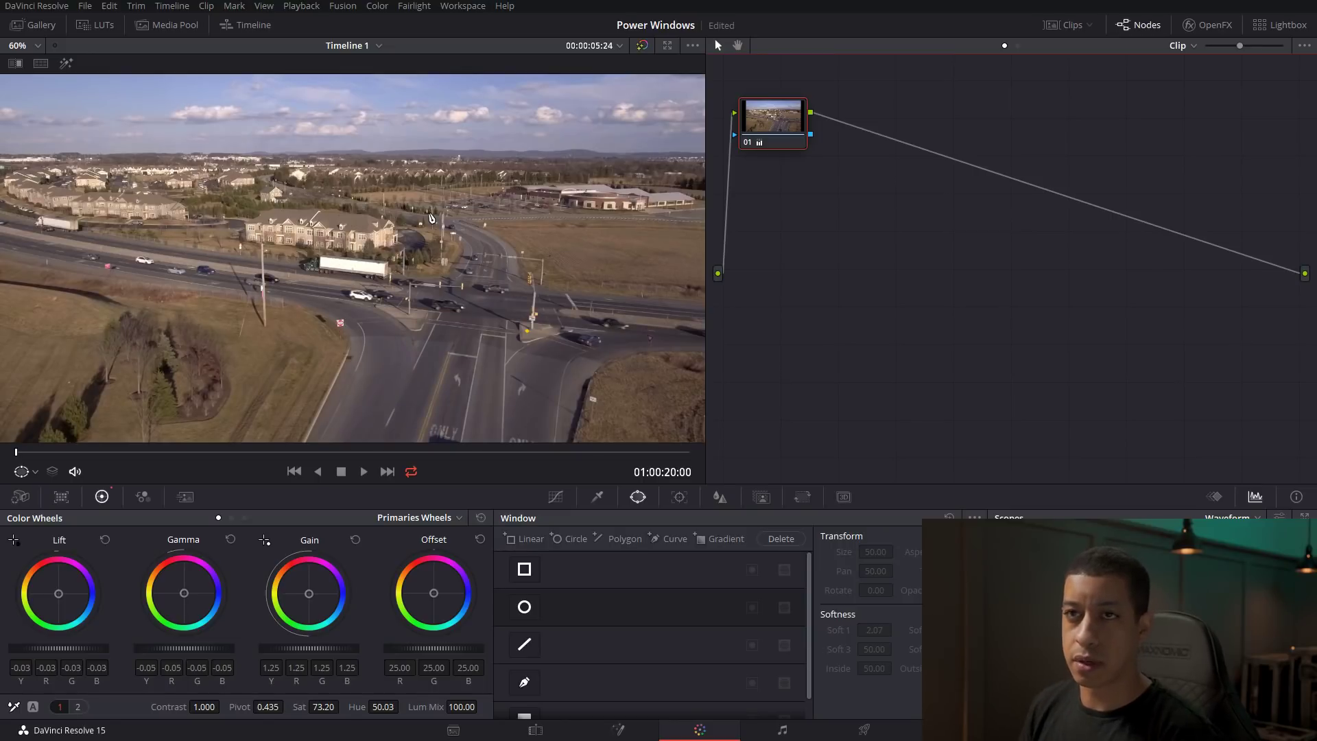
pyautogui.click(34, 46)
pyautogui.click(44, 66)
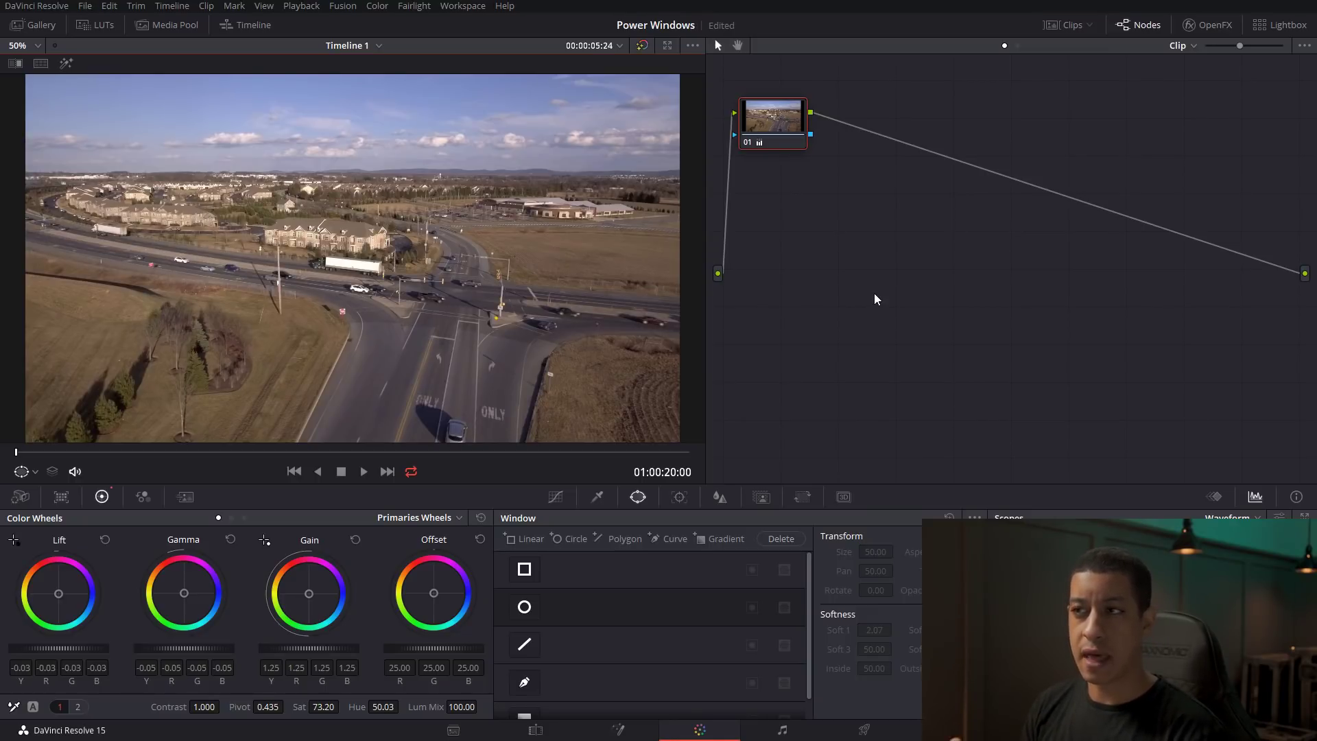
# Add a serial node and place a Gradient window on it over the sky, just above the horizon.
pyautogui.hotkey('alt', 's')
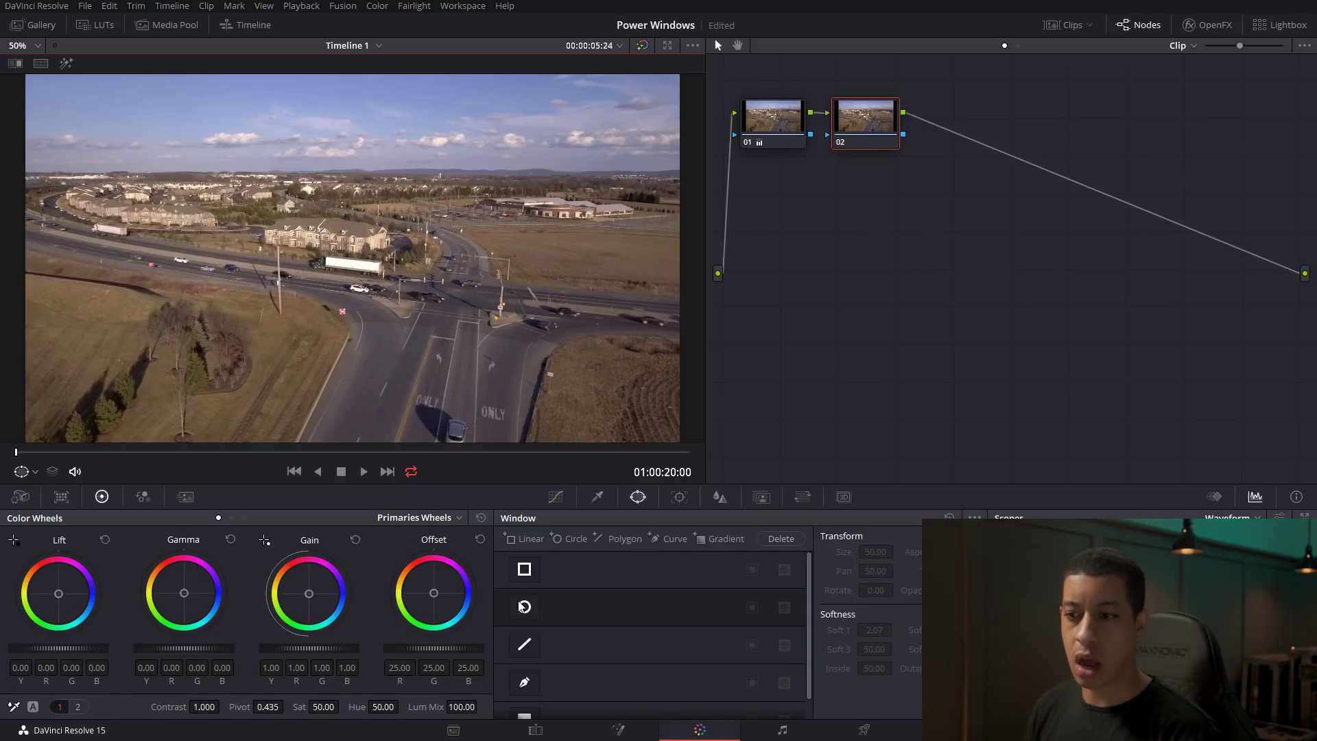
pyautogui.scroll(-1, 623, 660)
pyautogui.click(525, 698)
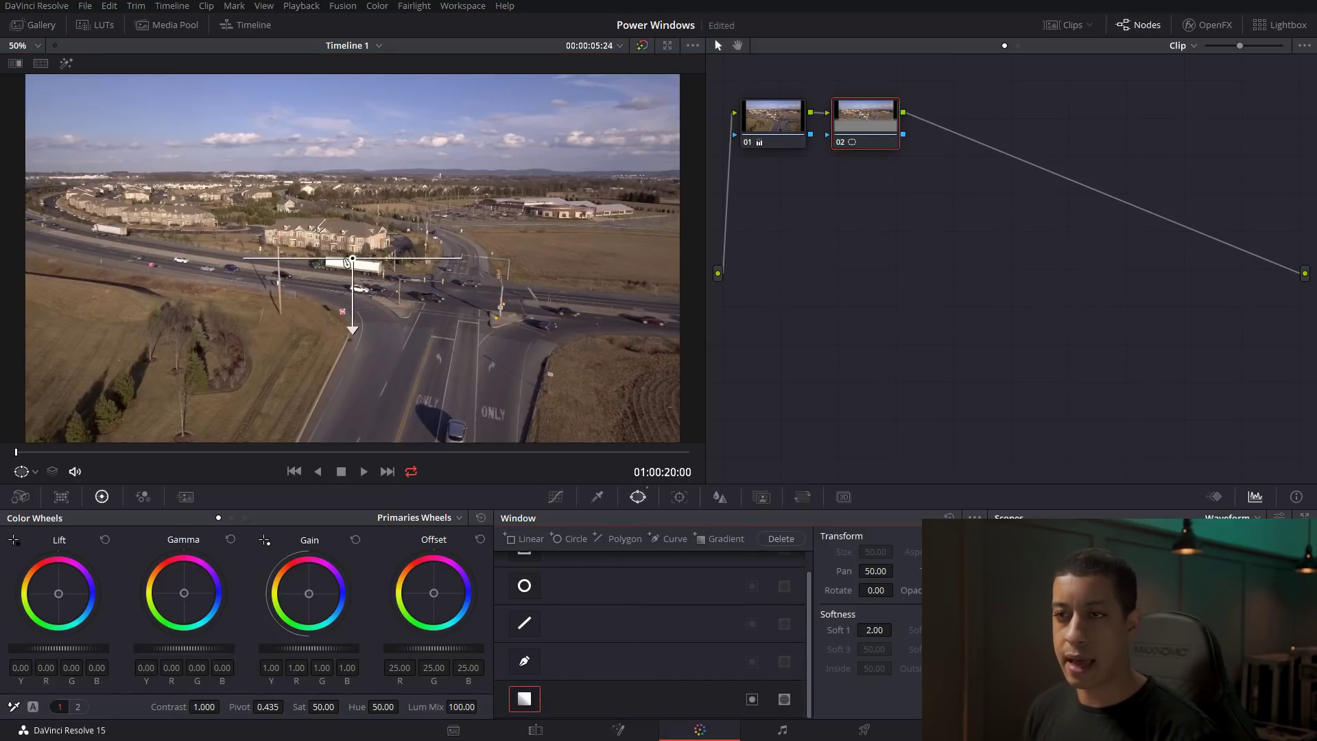
pyautogui.moveTo(362, 271); pyautogui.dragTo(366, 181)
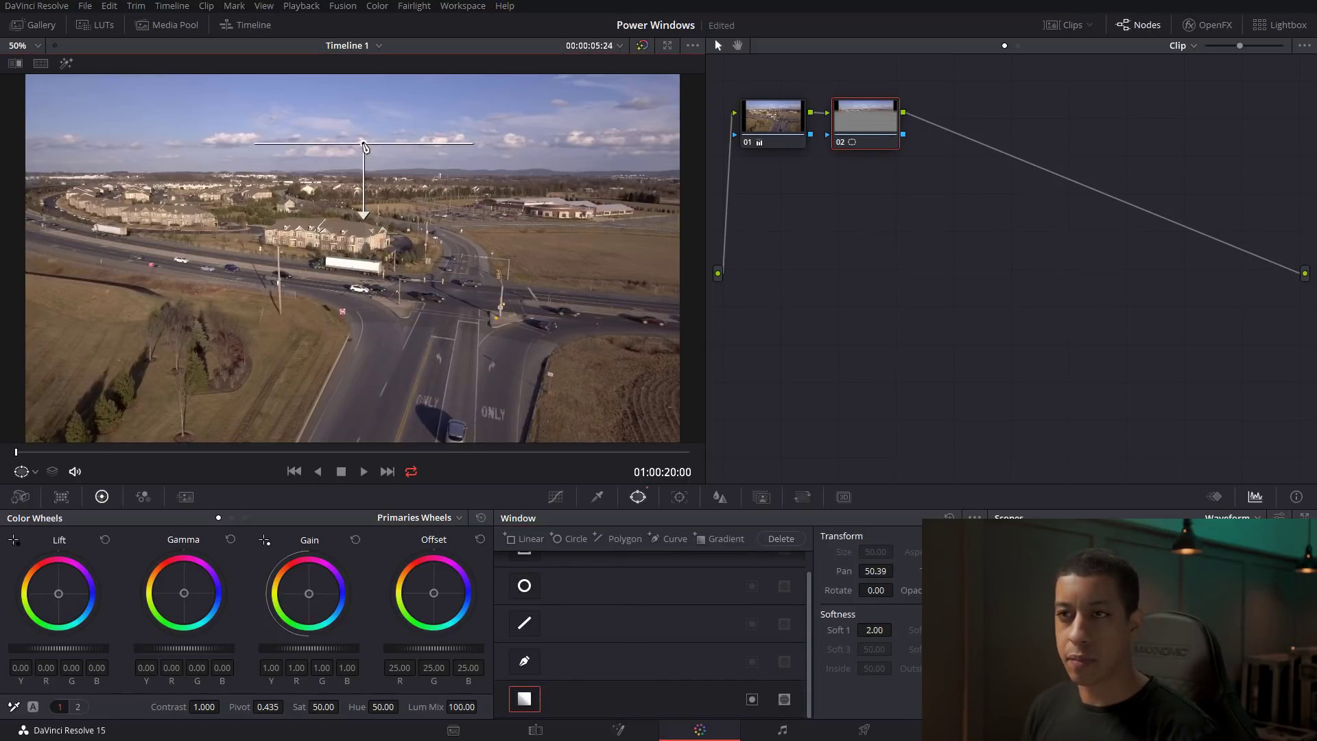
# Restore the Power Window overlay and tighten the sky gradient to a softness of about 1.19 near the horizon, checking it with Highlight.
pyautogui.click(66, 64)
pyautogui.click(66, 63)
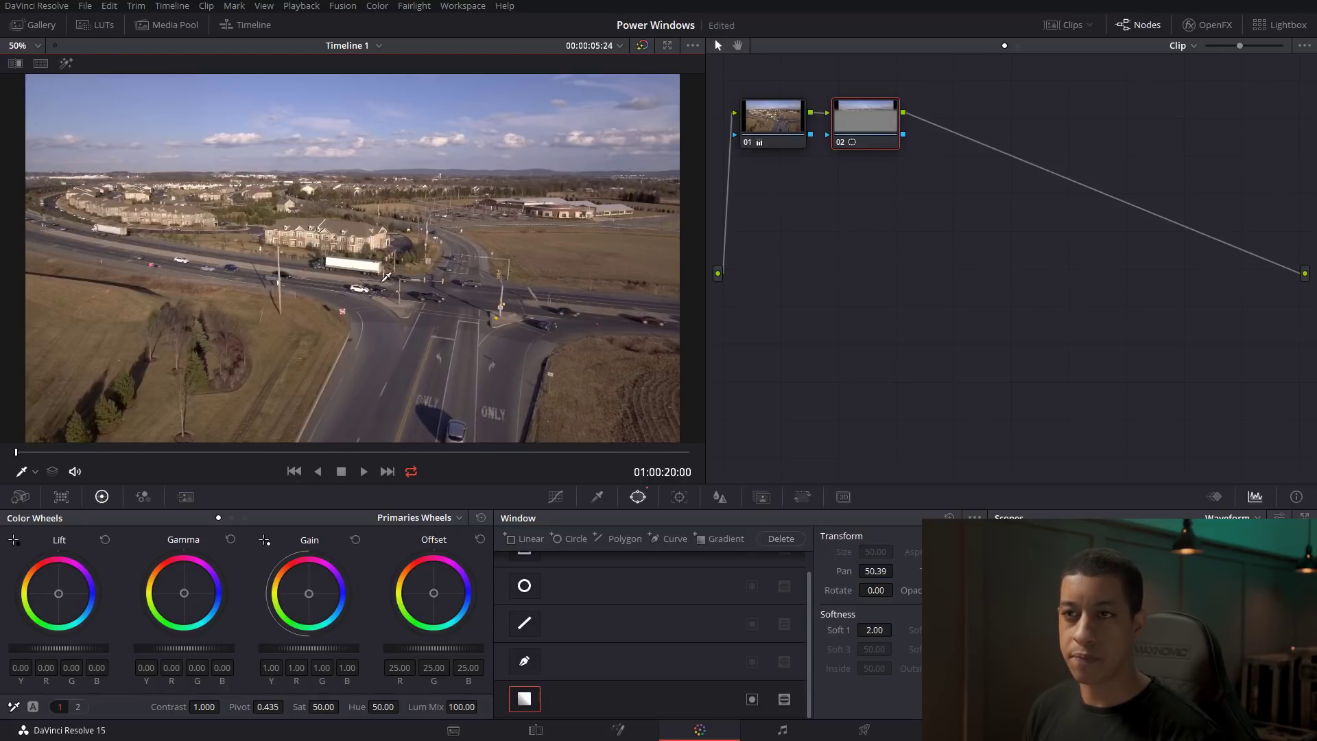
pyautogui.click(35, 470)
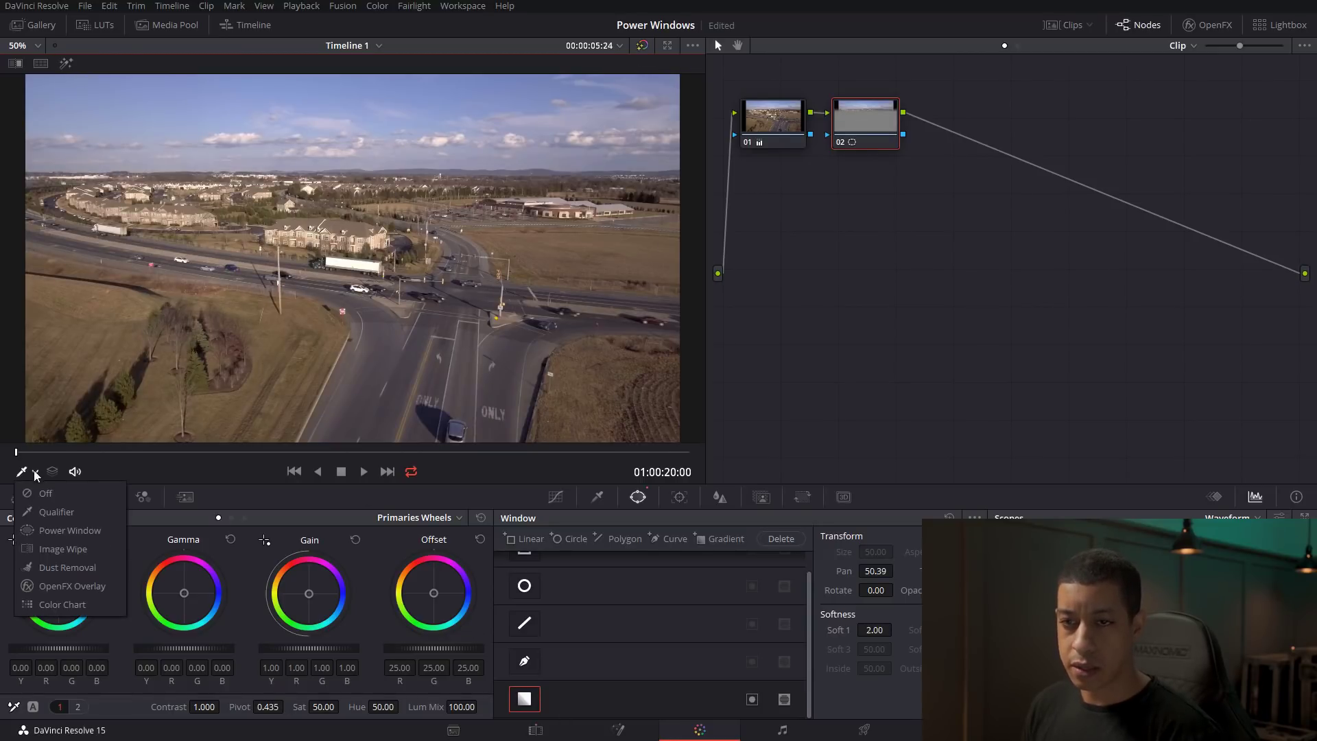
pyautogui.click(58, 530)
pyautogui.moveTo(364, 143); pyautogui.dragTo(369, 129)
pyautogui.moveTo(369, 201); pyautogui.dragTo(373, 151)
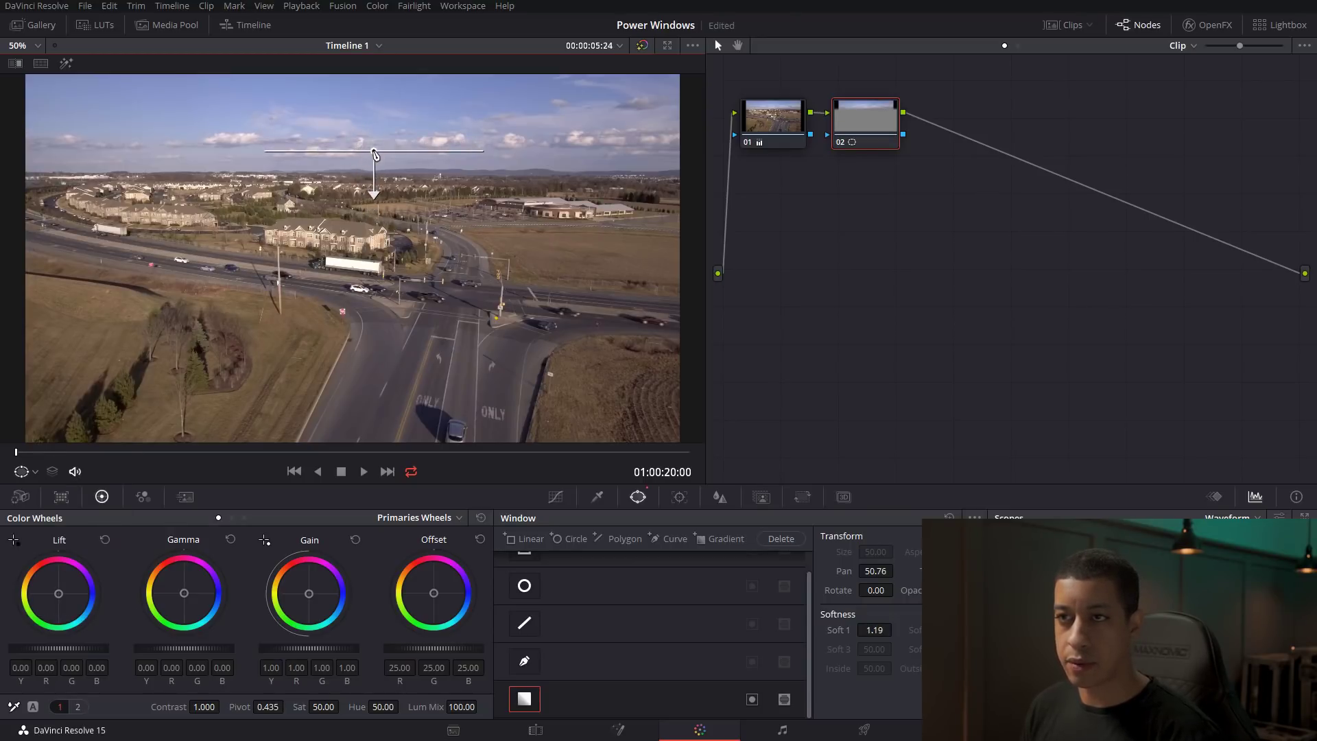
pyautogui.click(70, 63)
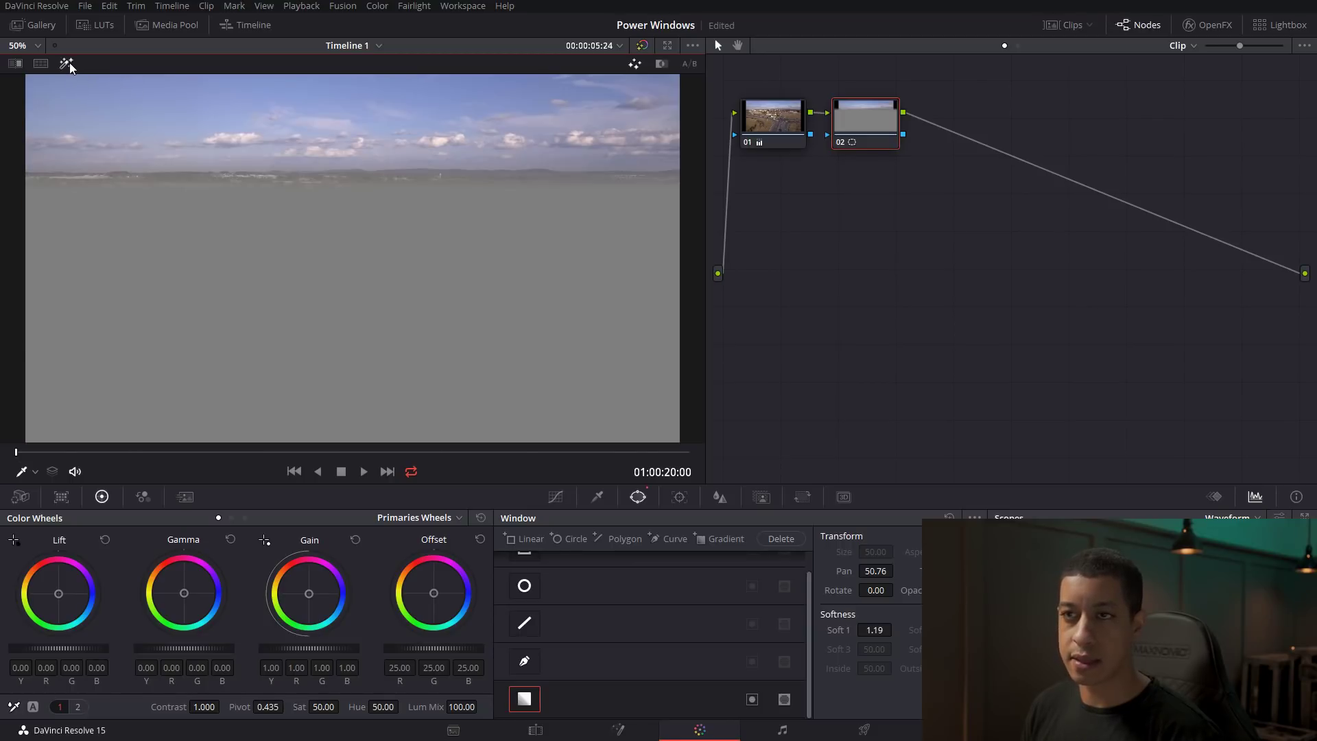
pyautogui.click(68, 63)
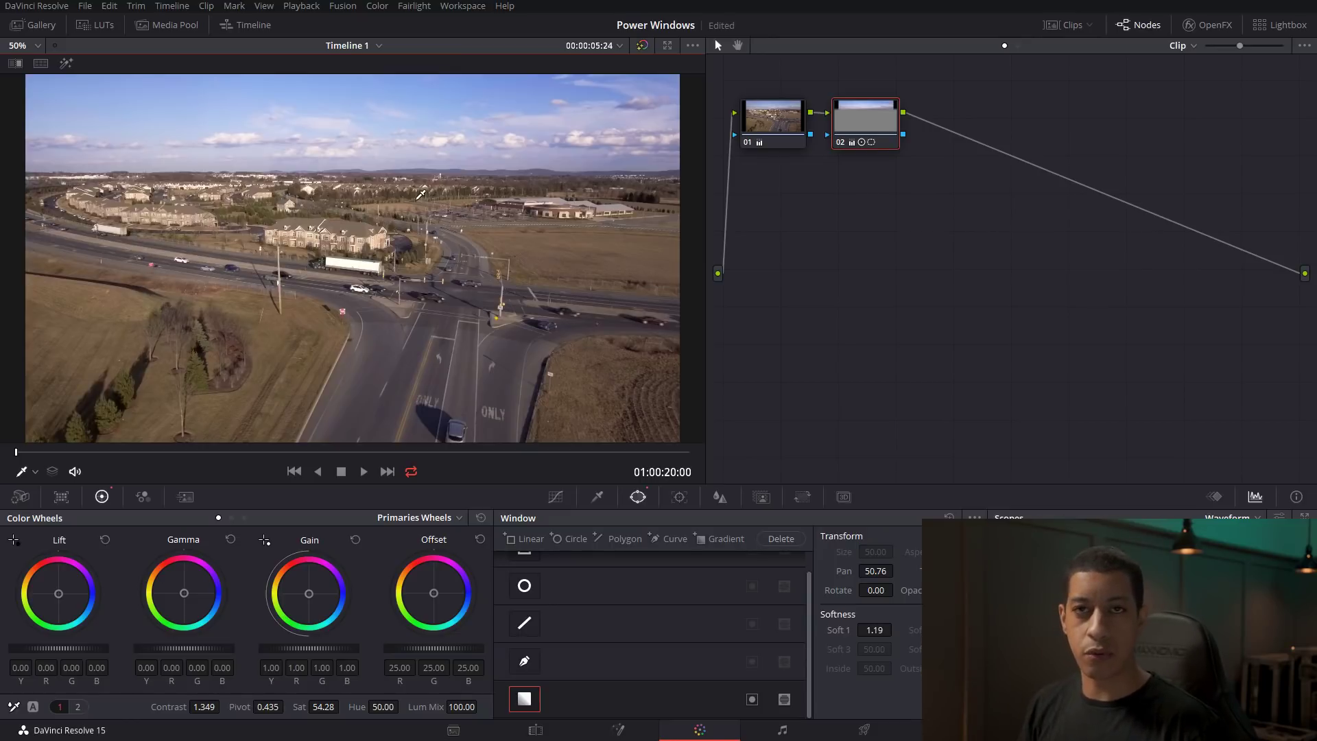
# Add a Linear window over the buildings and field beyond the intersection, panned to about 53.85, and check the isolated areas with Highlight.
pyautogui.click(66, 63)
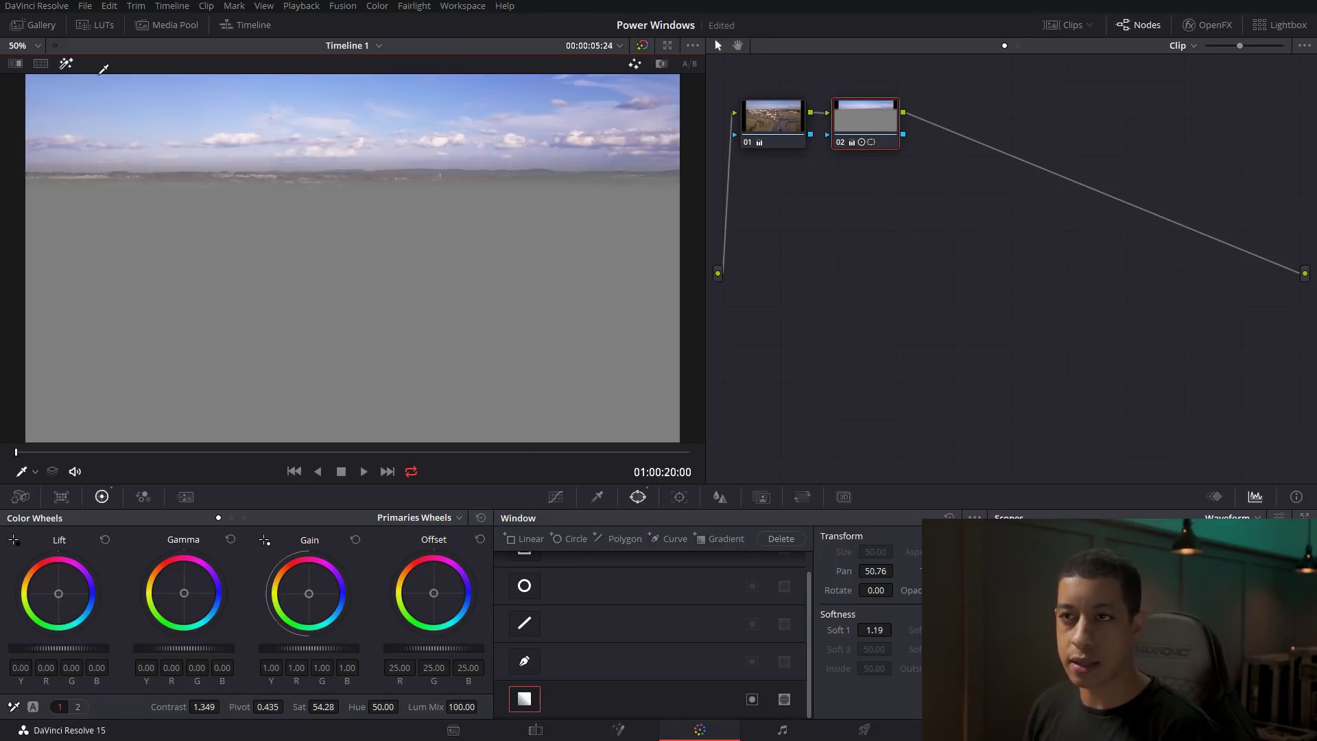
pyautogui.click(66, 63)
pyautogui.scroll(1, 537, 603)
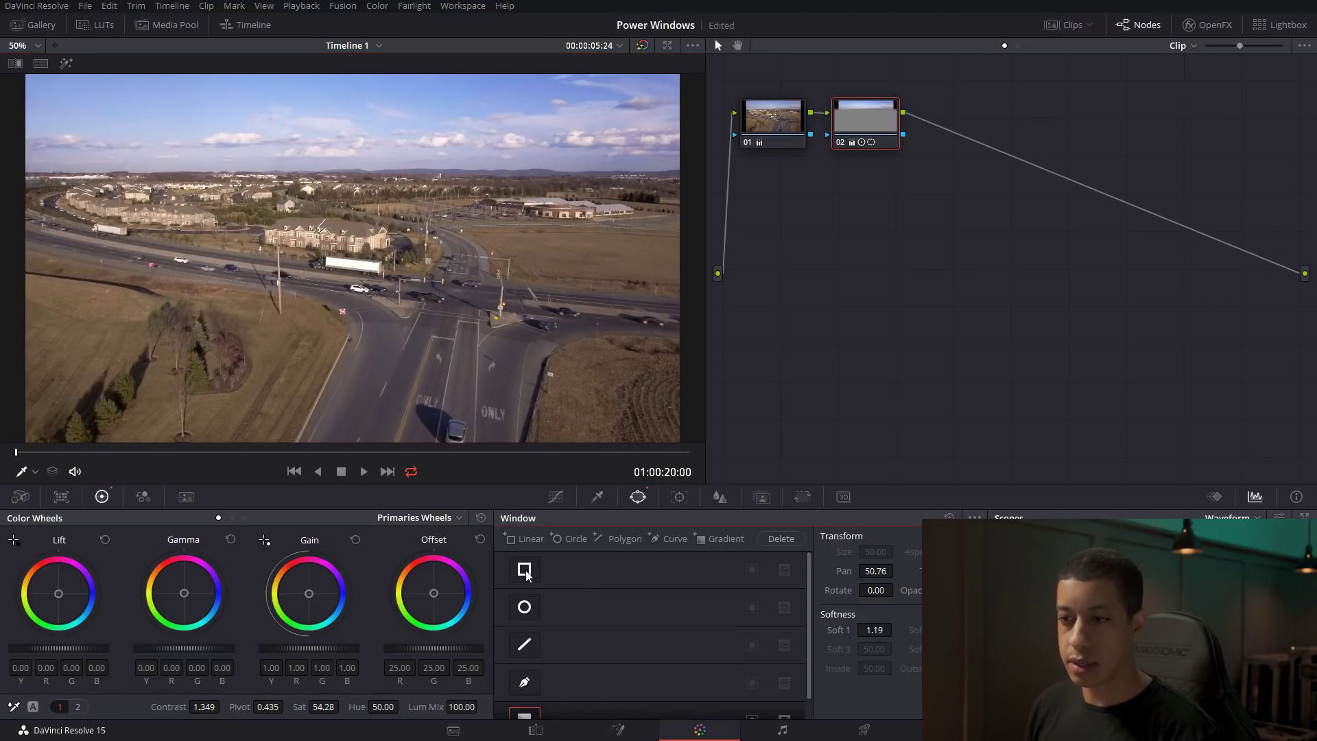
pyautogui.click(525, 571)
pyautogui.moveTo(353, 261); pyautogui.dragTo(460, 209)
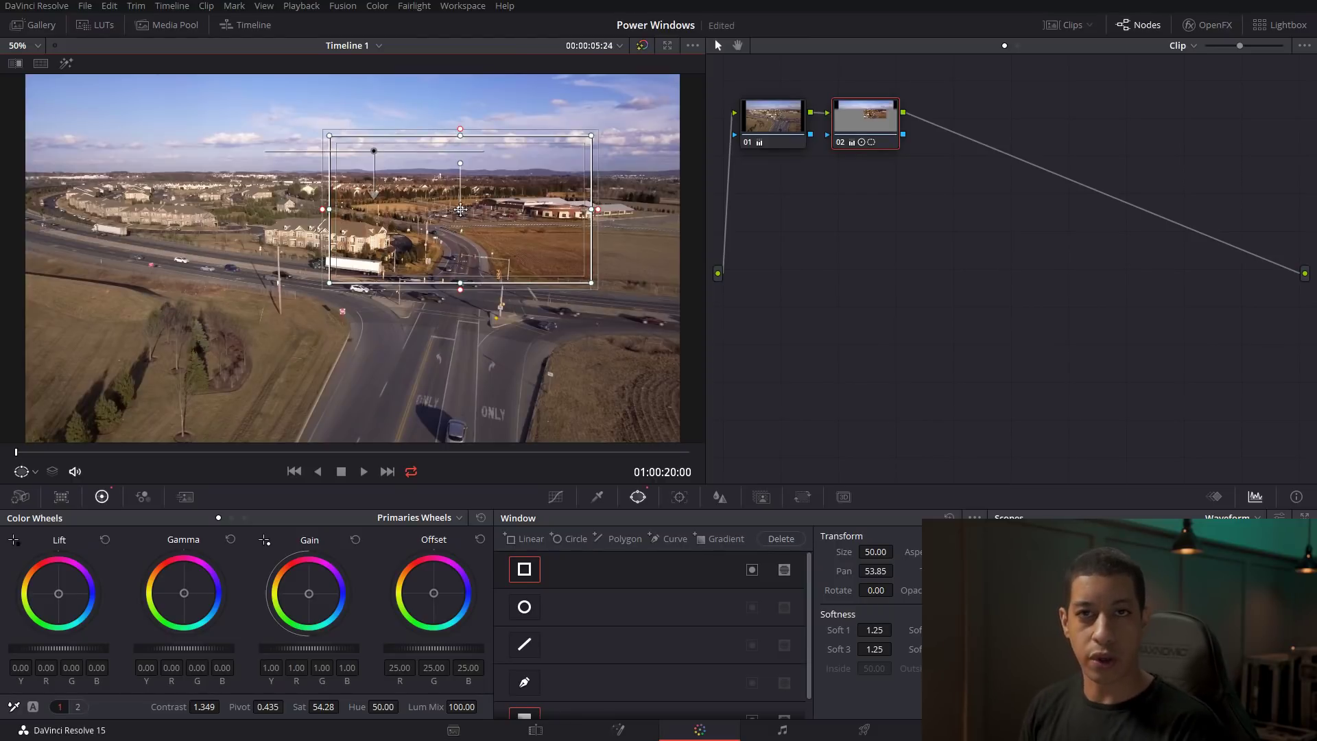
pyautogui.click(73, 63)
pyautogui.click(71, 62)
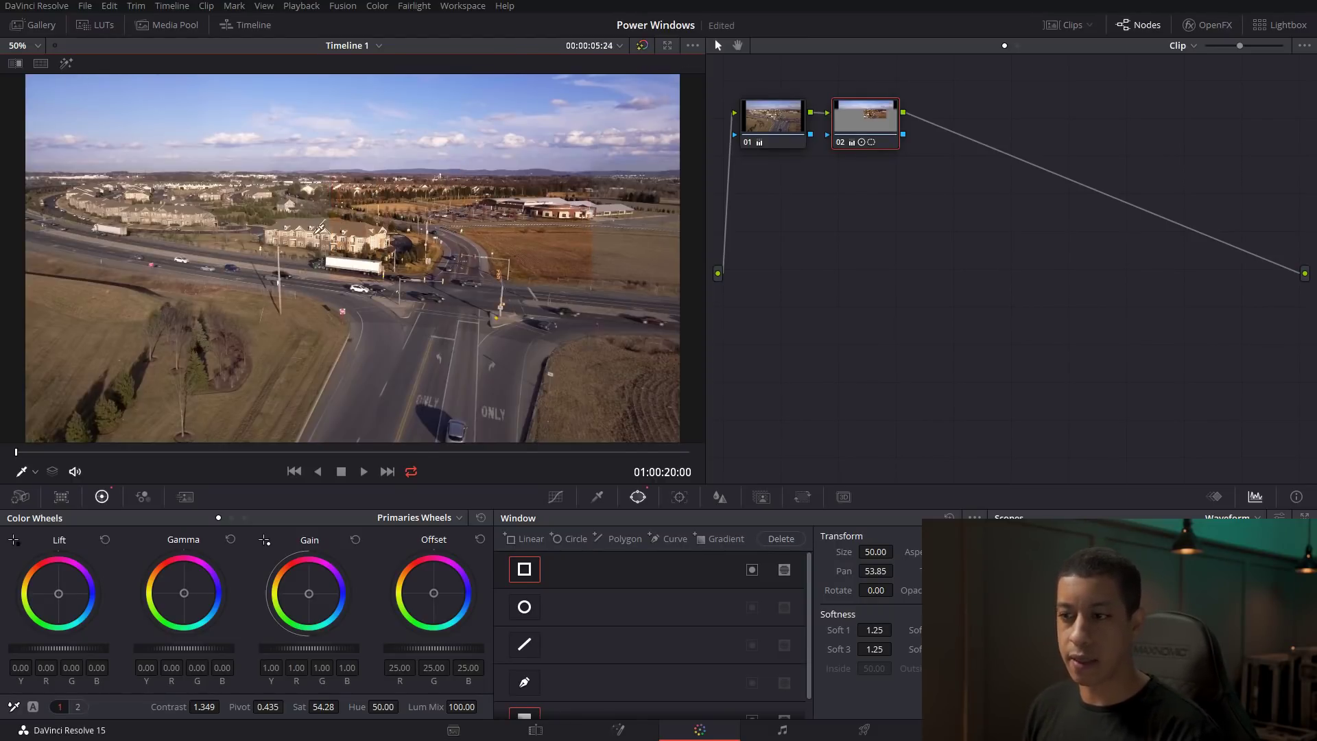
# Set the Linear window to subtract from the sky gradient and check the cut-out area with Highlight.
pyautogui.click(784, 569)
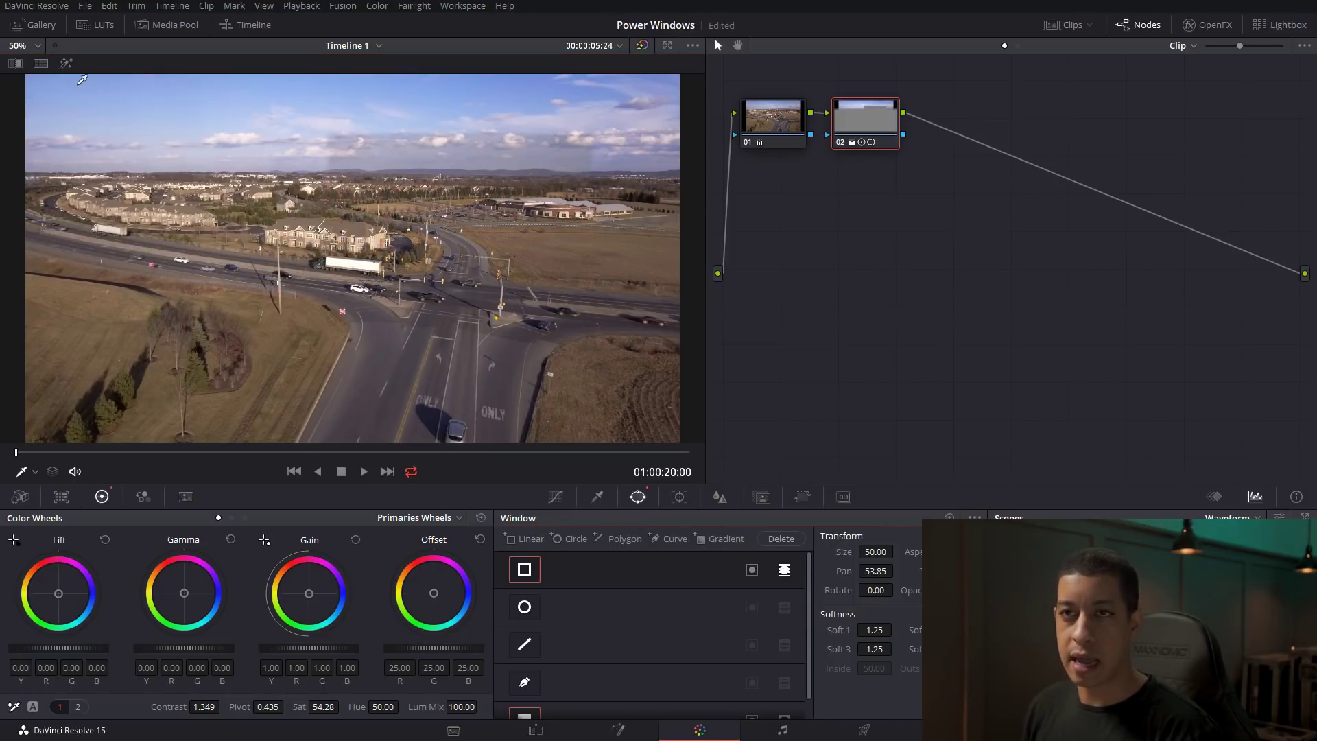
pyautogui.click(68, 63)
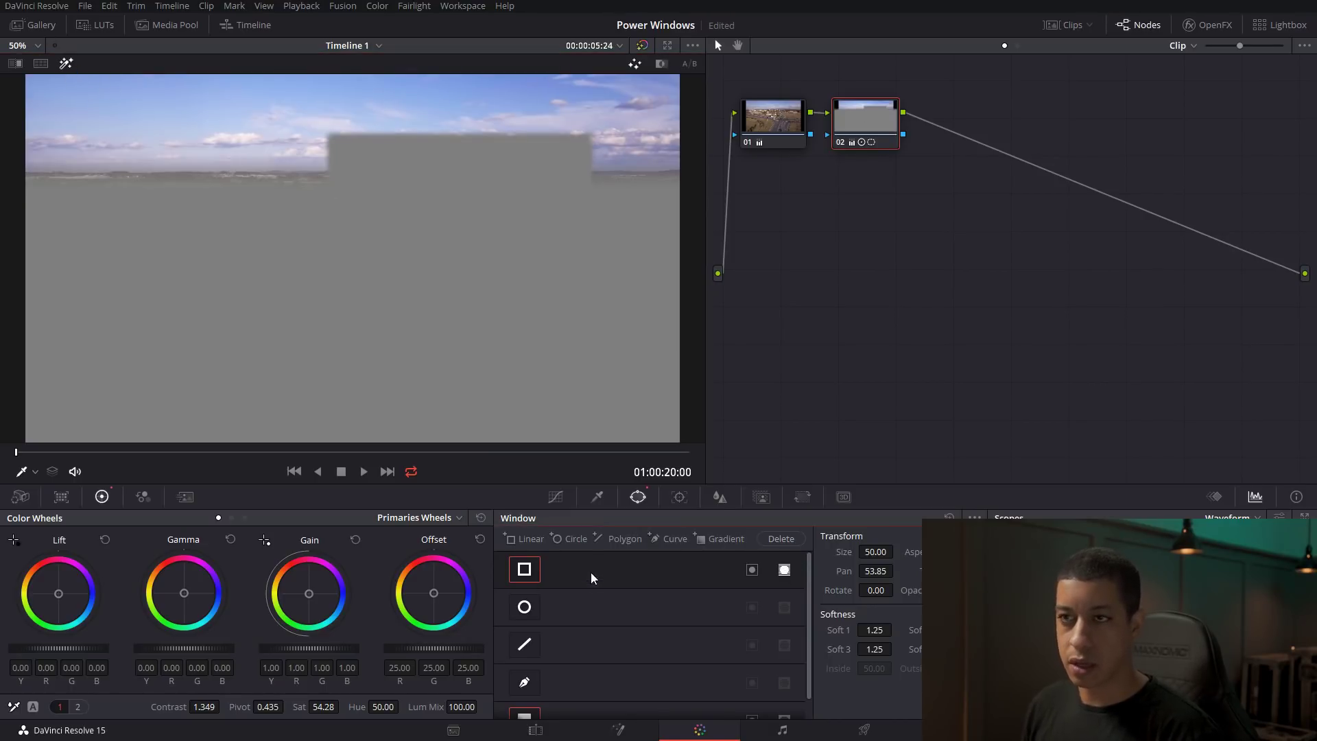
pyautogui.click(67, 63)
# Restore the Power Window overlay, move the subtracting Linear window up over the sky to a pan of about 54.32, and check it with Highlight.
pyautogui.click(35, 471)
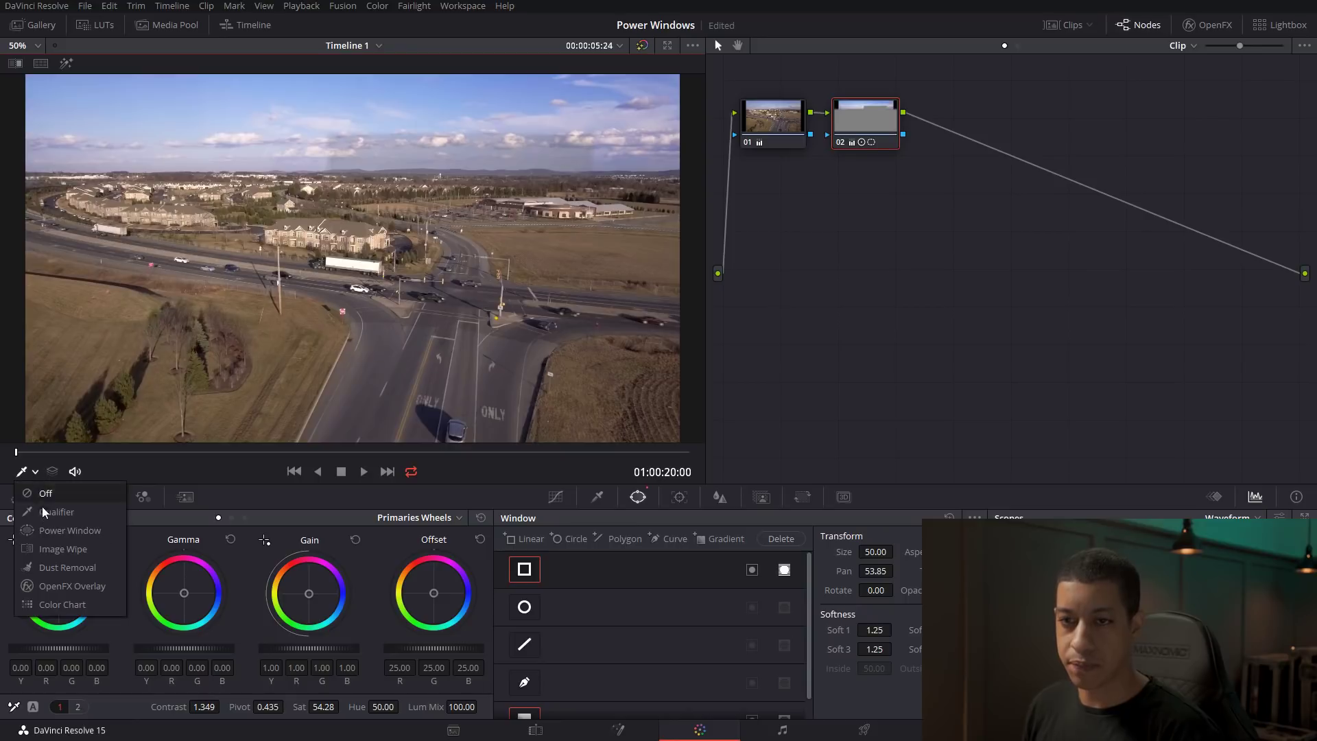
pyautogui.click(55, 531)
pyautogui.moveTo(434, 212); pyautogui.dragTo(473, 152)
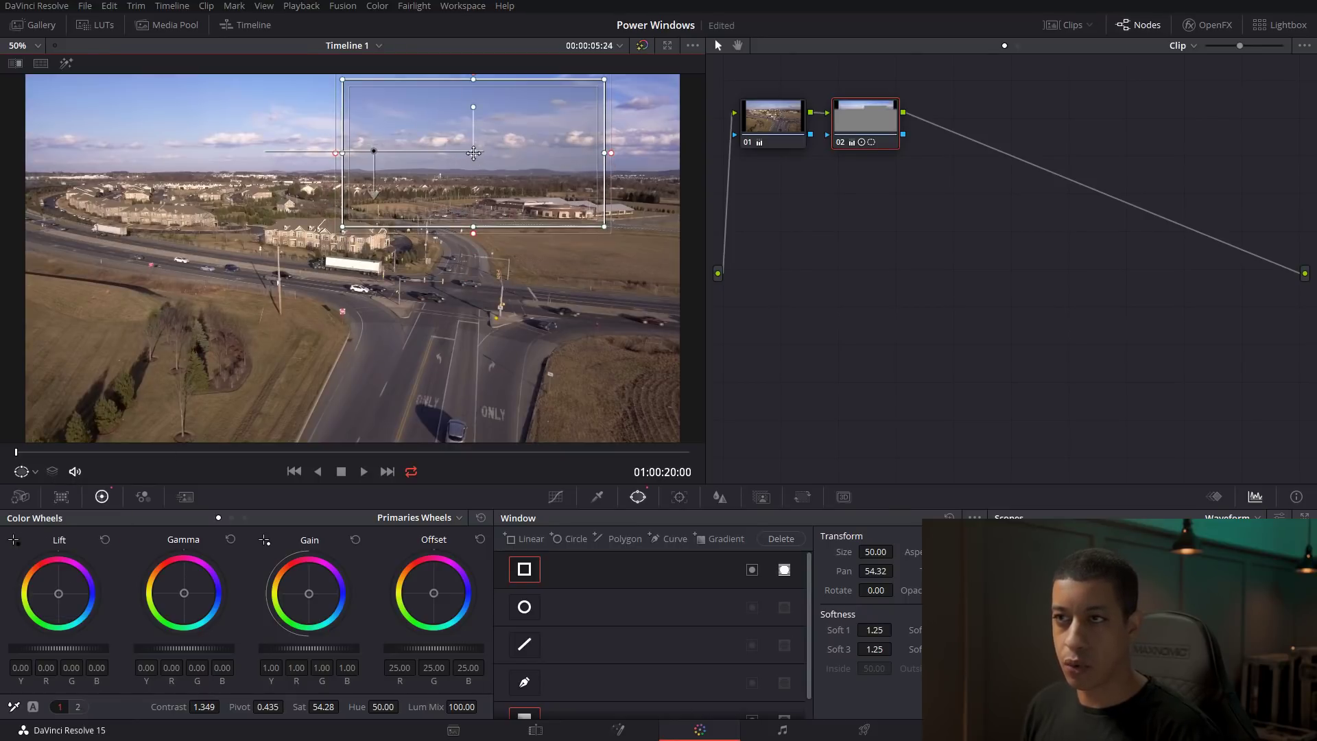
pyautogui.click(67, 63)
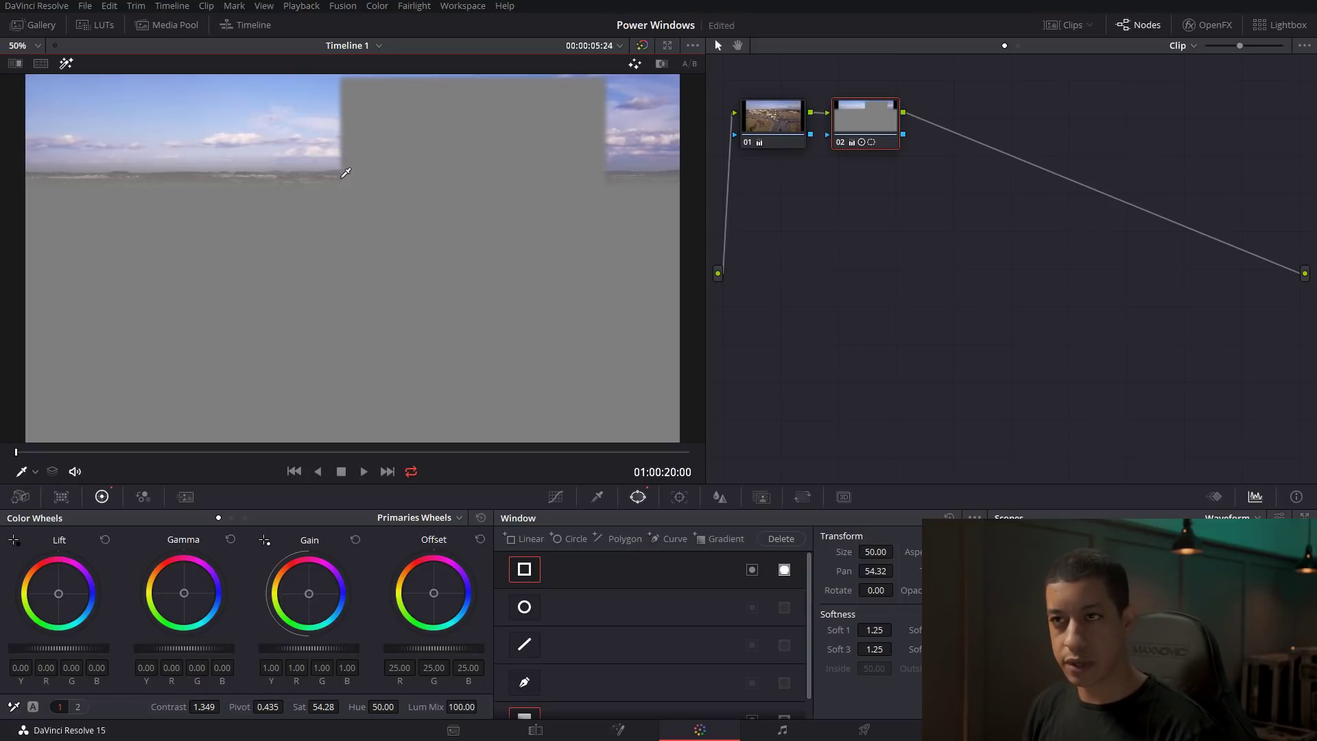
# Switch off the Gradient window on node 02 and try to delete it.
pyautogui.scroll(-1, 608, 697)
pyautogui.click(614, 698)
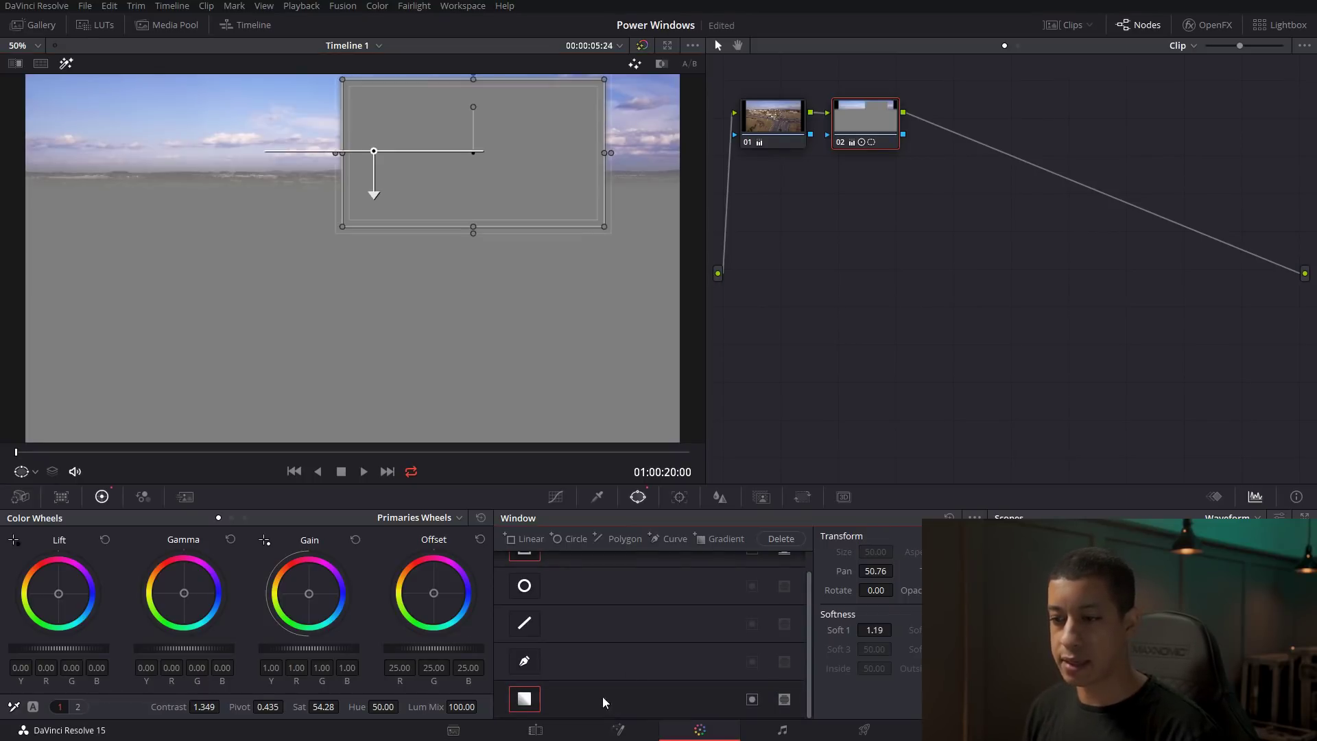
pyautogui.click(781, 539)
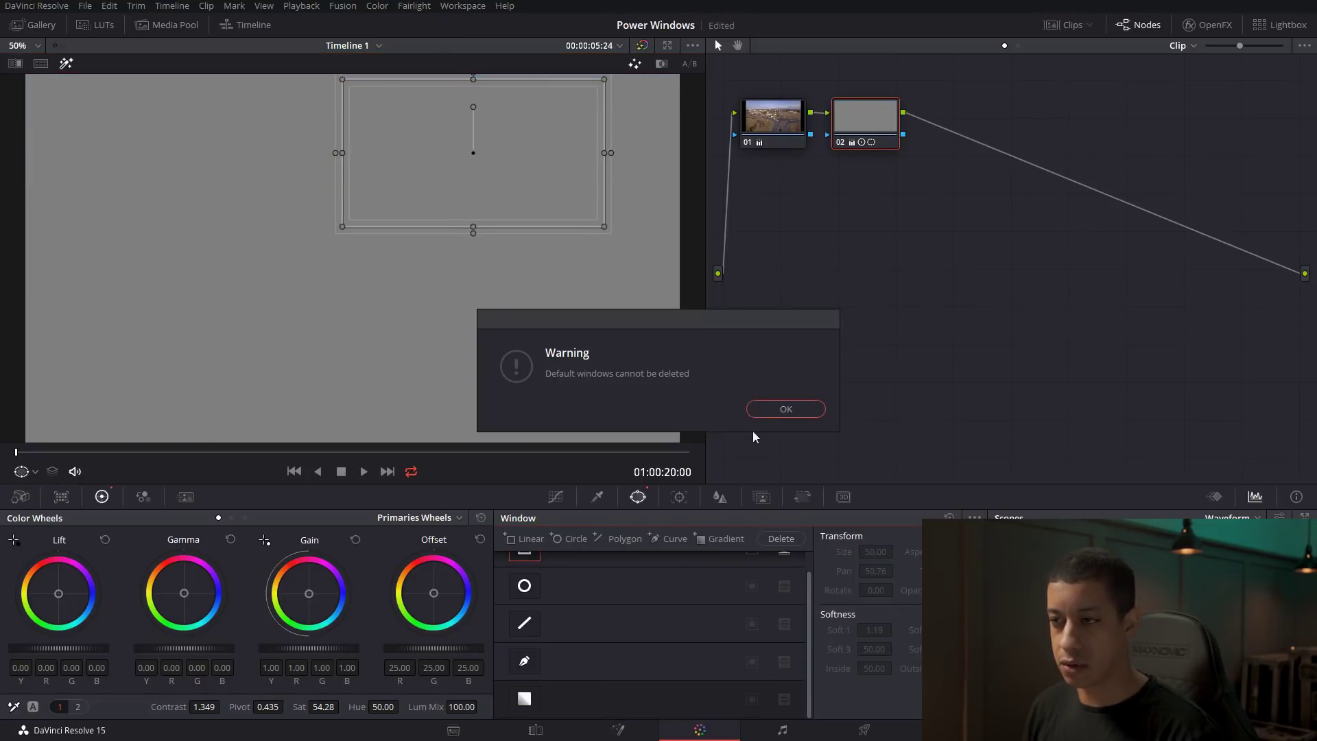
pyautogui.press('Return')
# Return the Linear window to additive mode with Highlight off, and invert it over the intersection at a pan of about 52.23.
pyautogui.scroll(1, 631, 636)
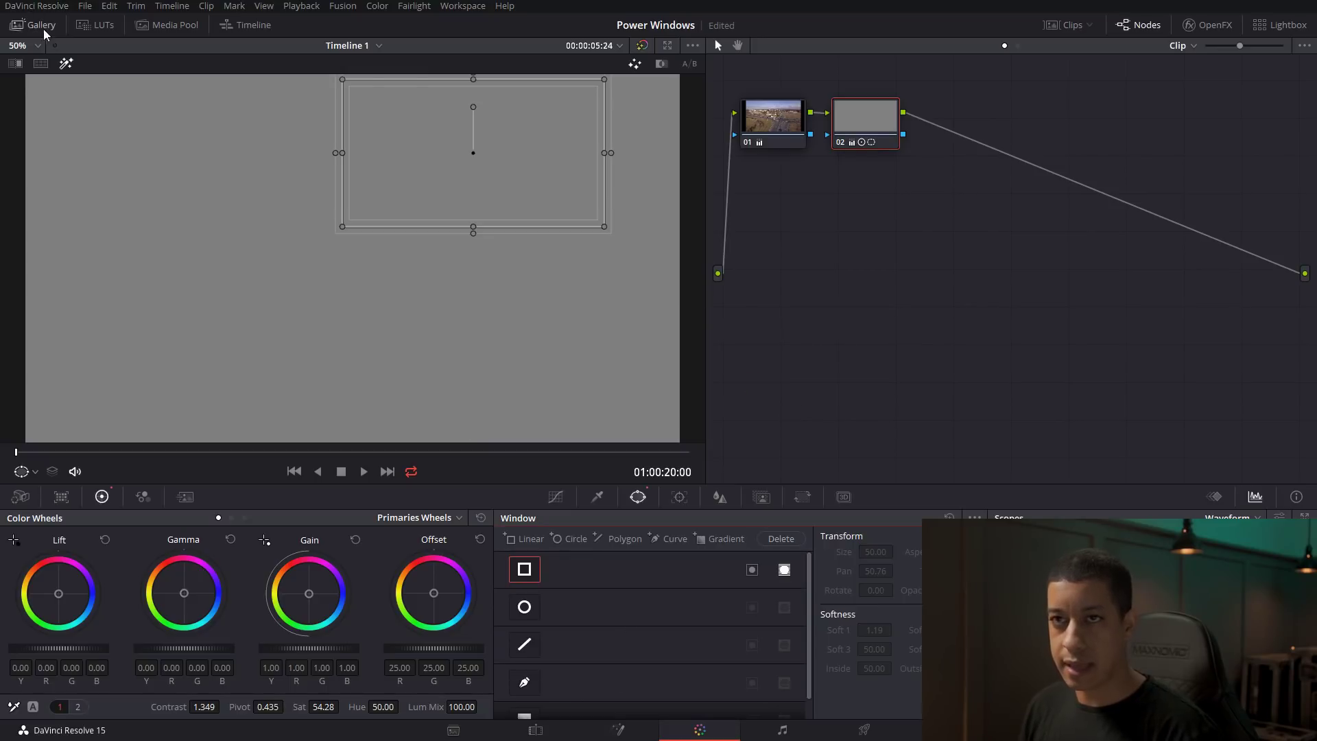
pyautogui.click(785, 570)
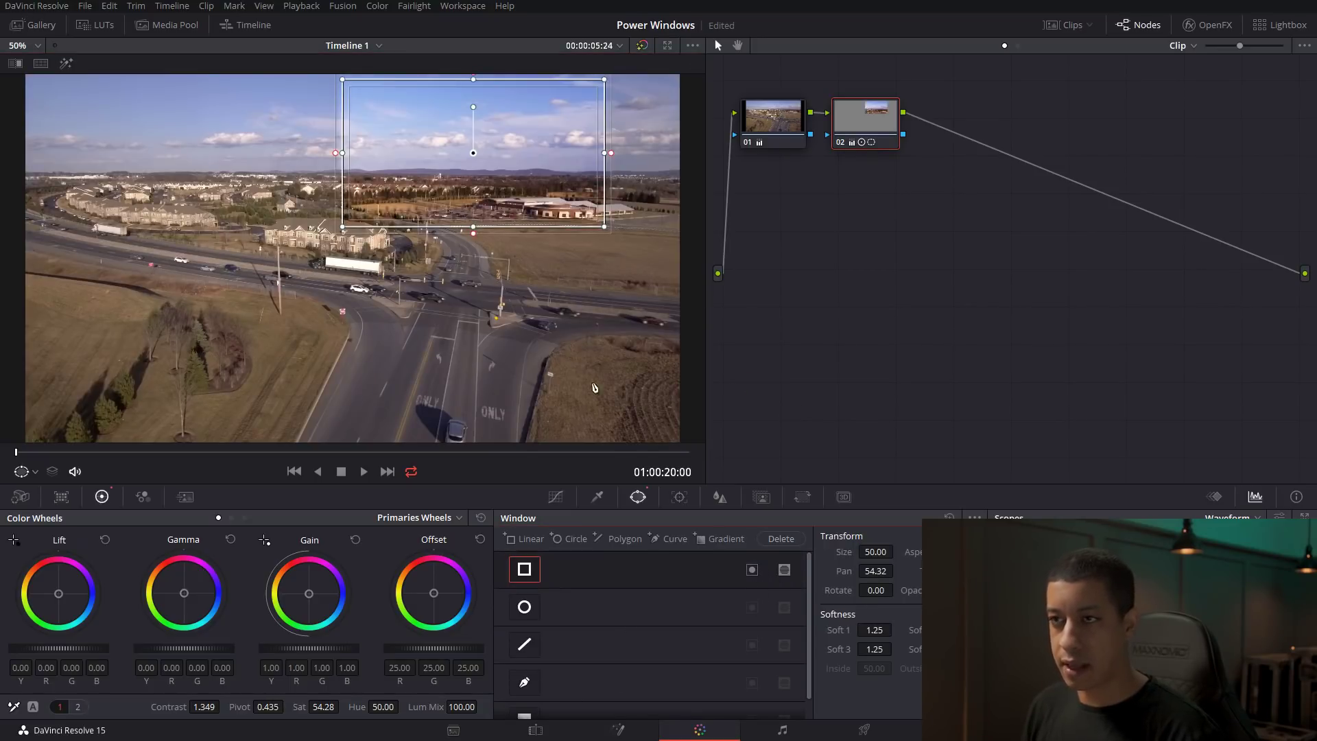
pyautogui.click(751, 569)
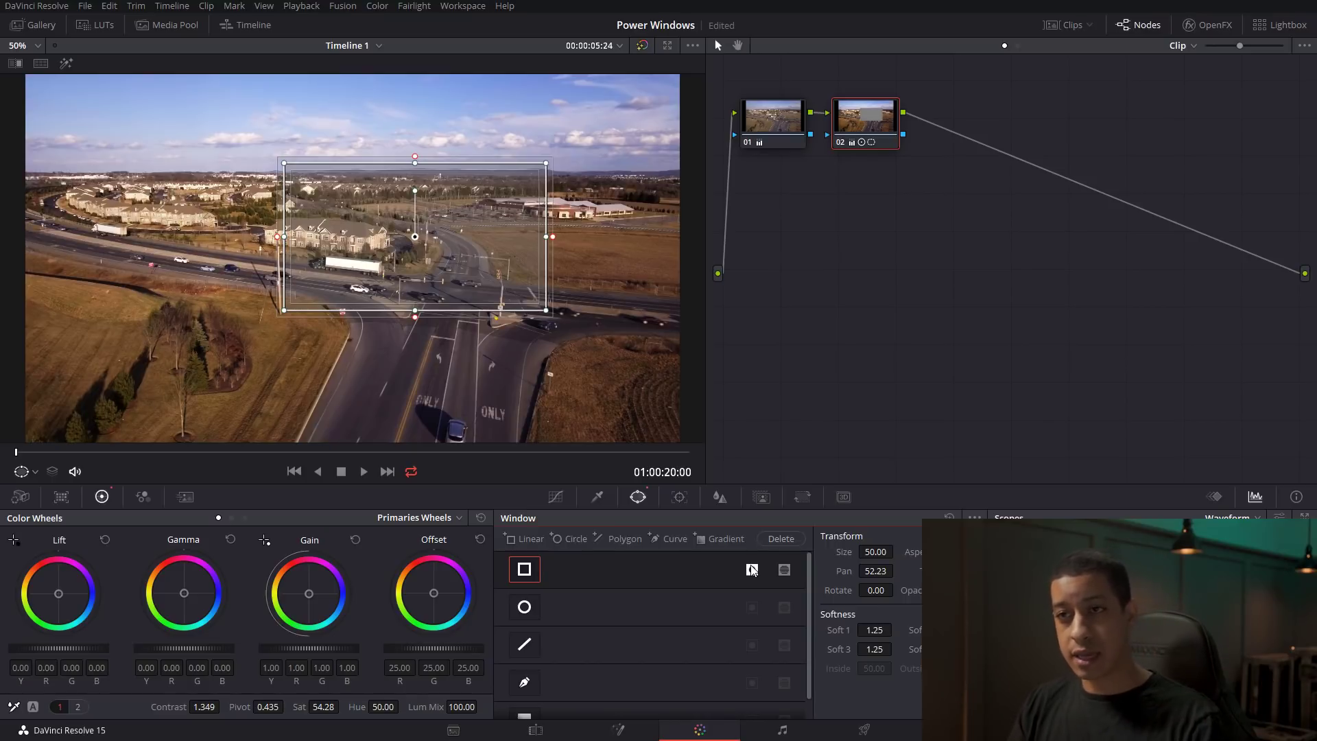
pyautogui.click(752, 570)
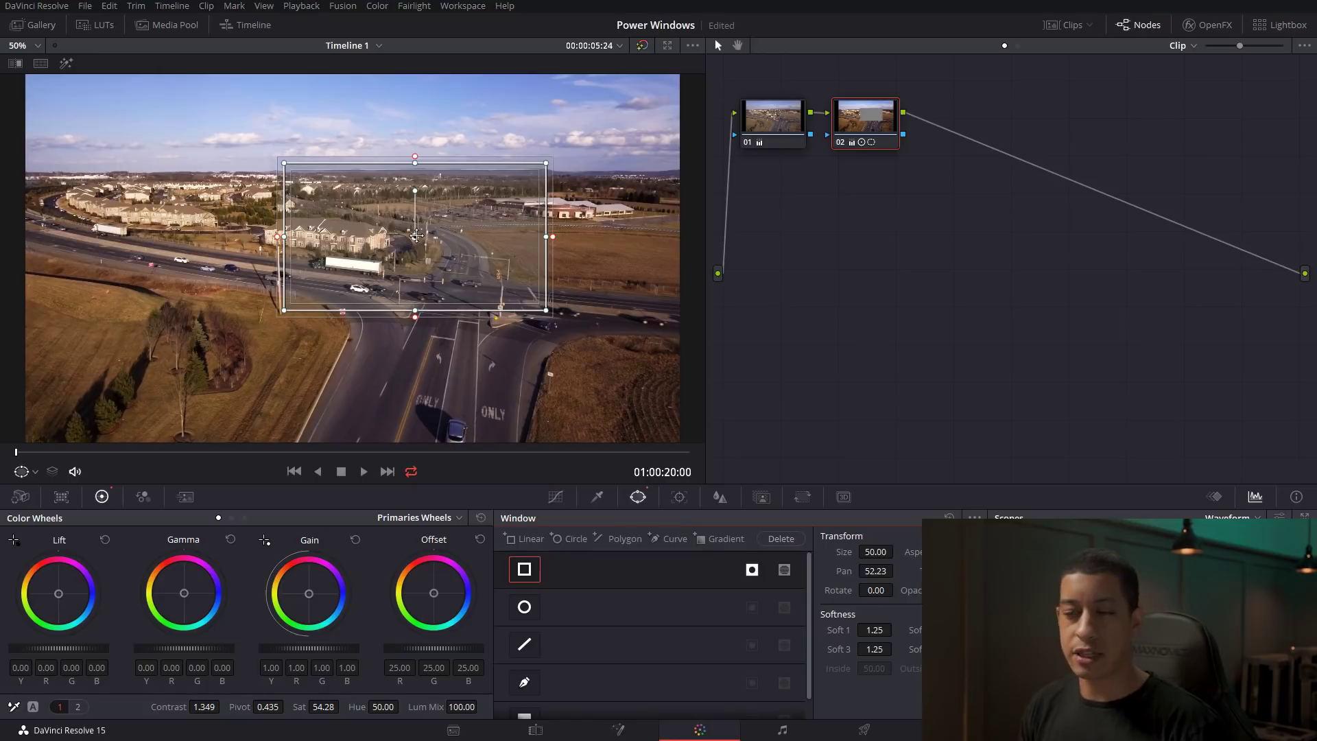